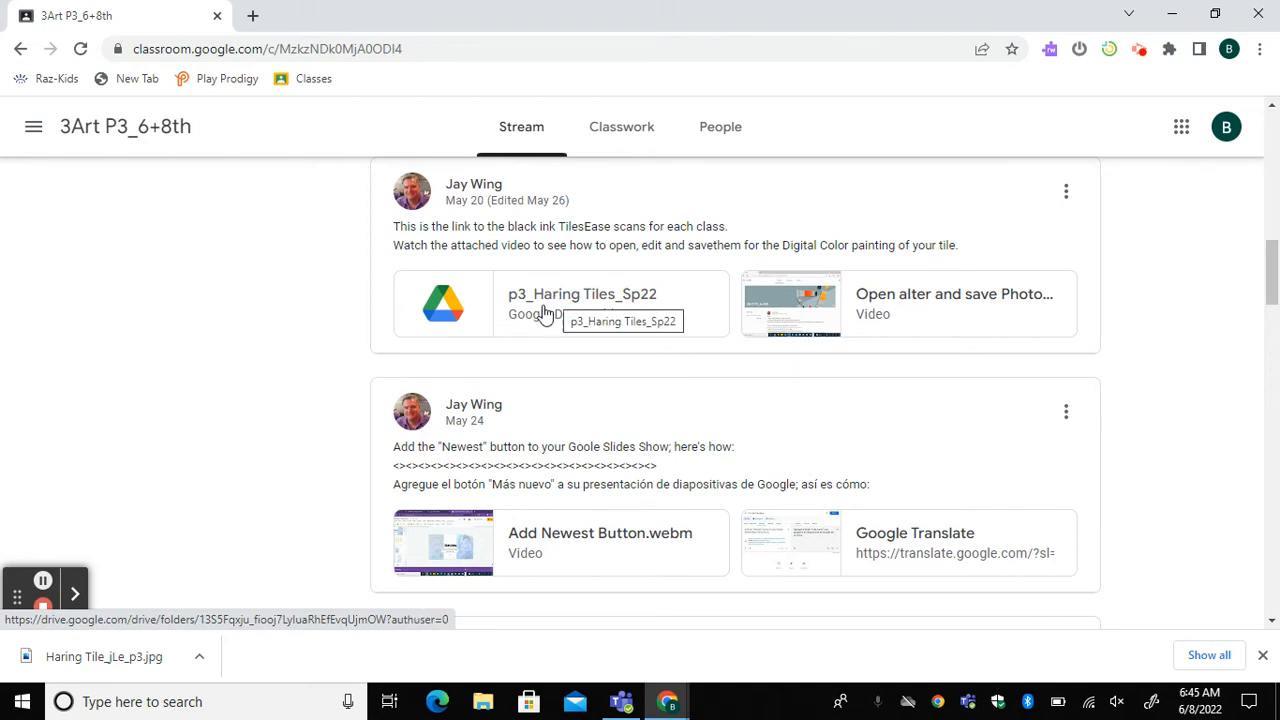
click(459, 304)
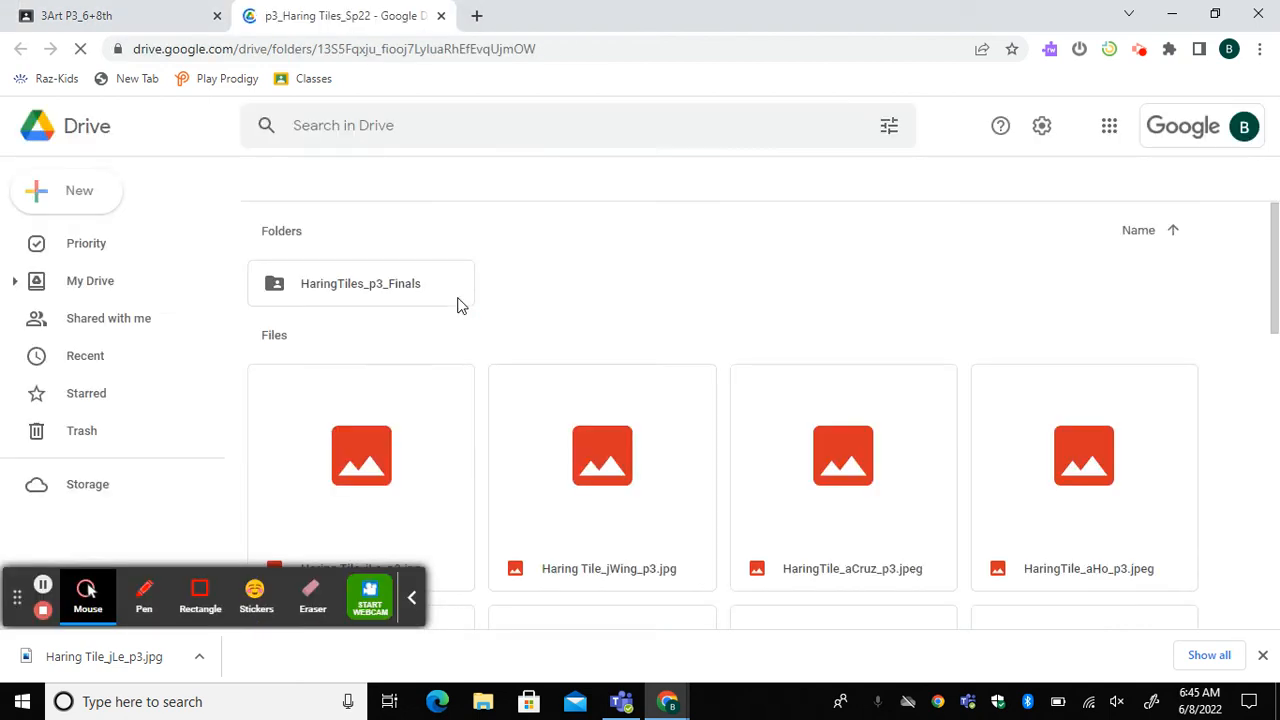
click(410, 598)
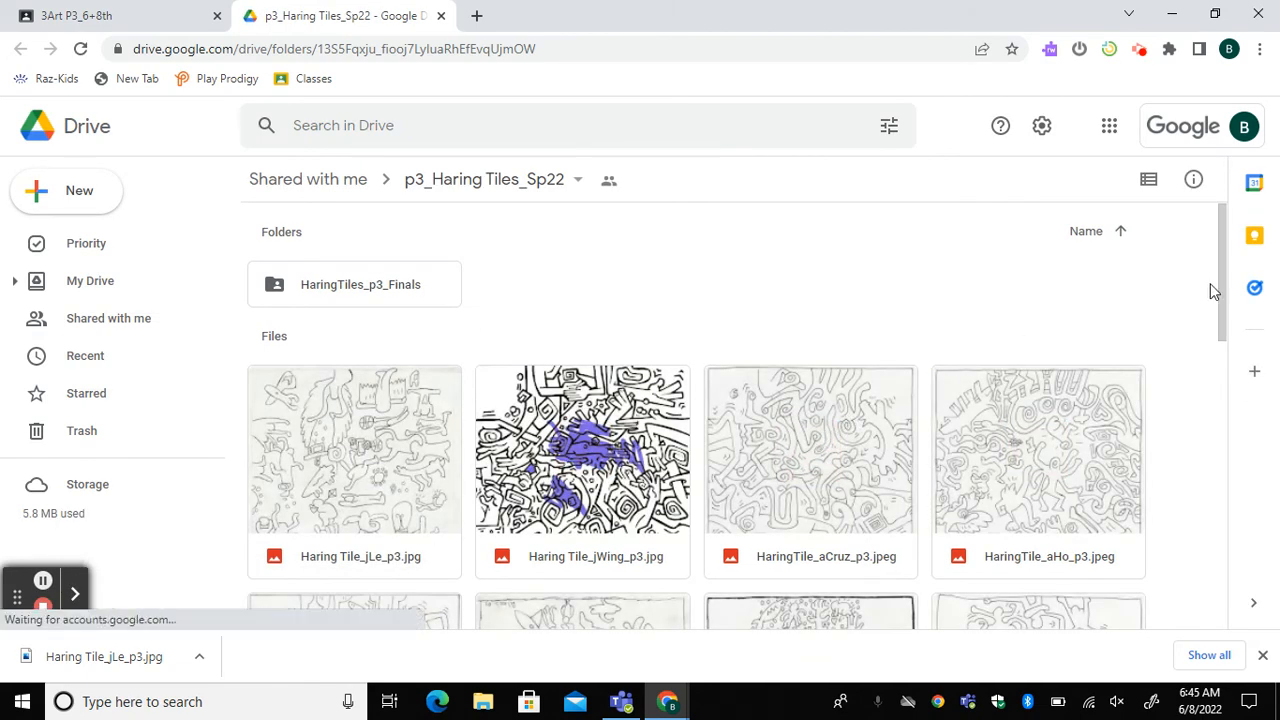
drag(1221, 292, 1249, 460)
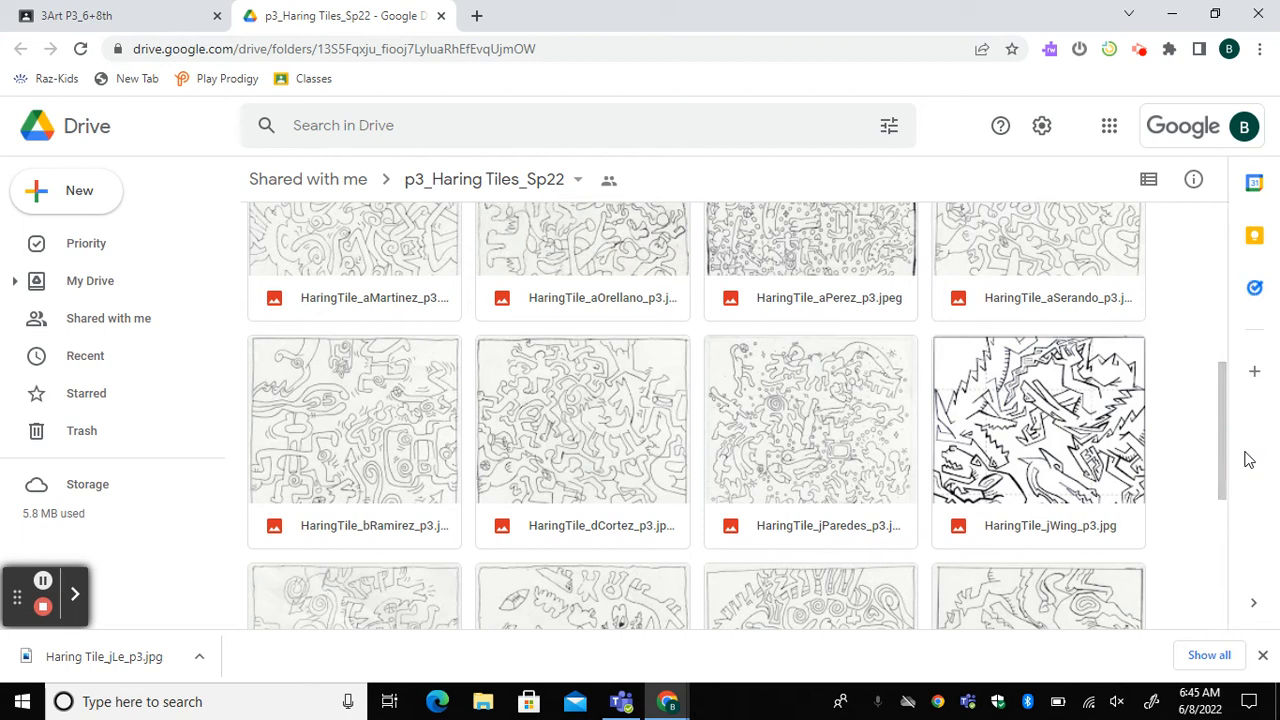
click(603, 446)
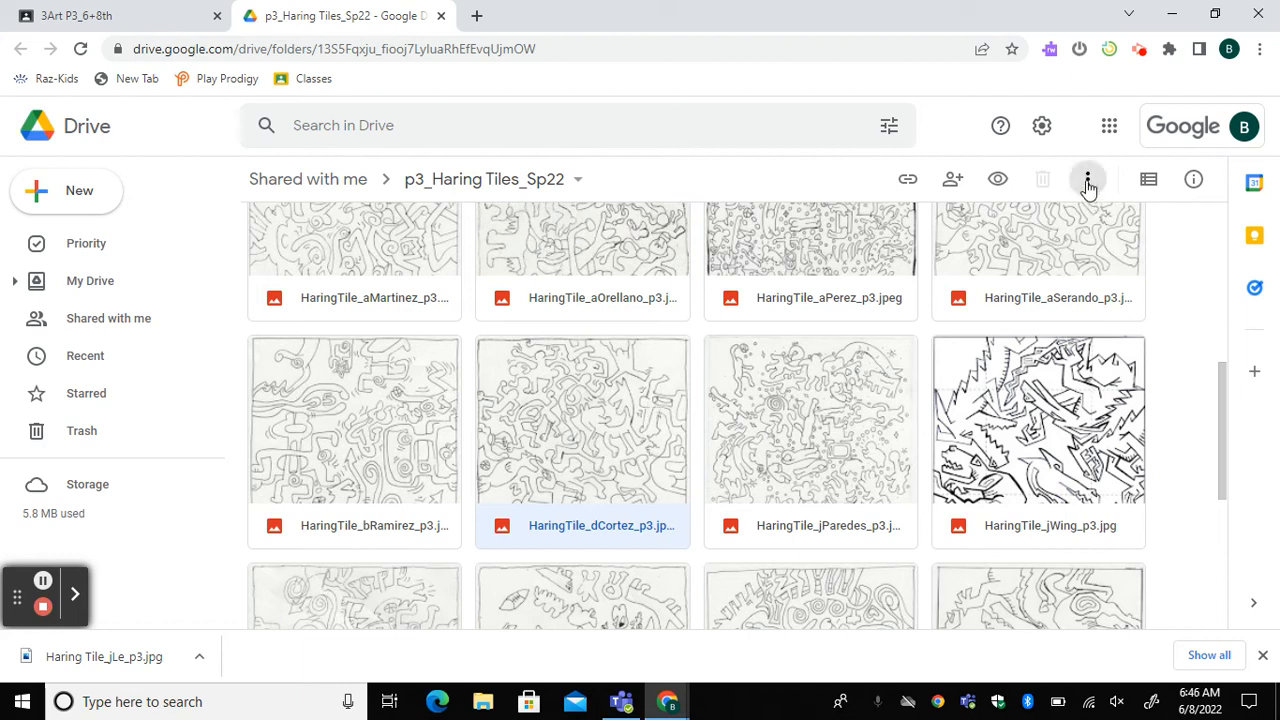
click(1088, 182)
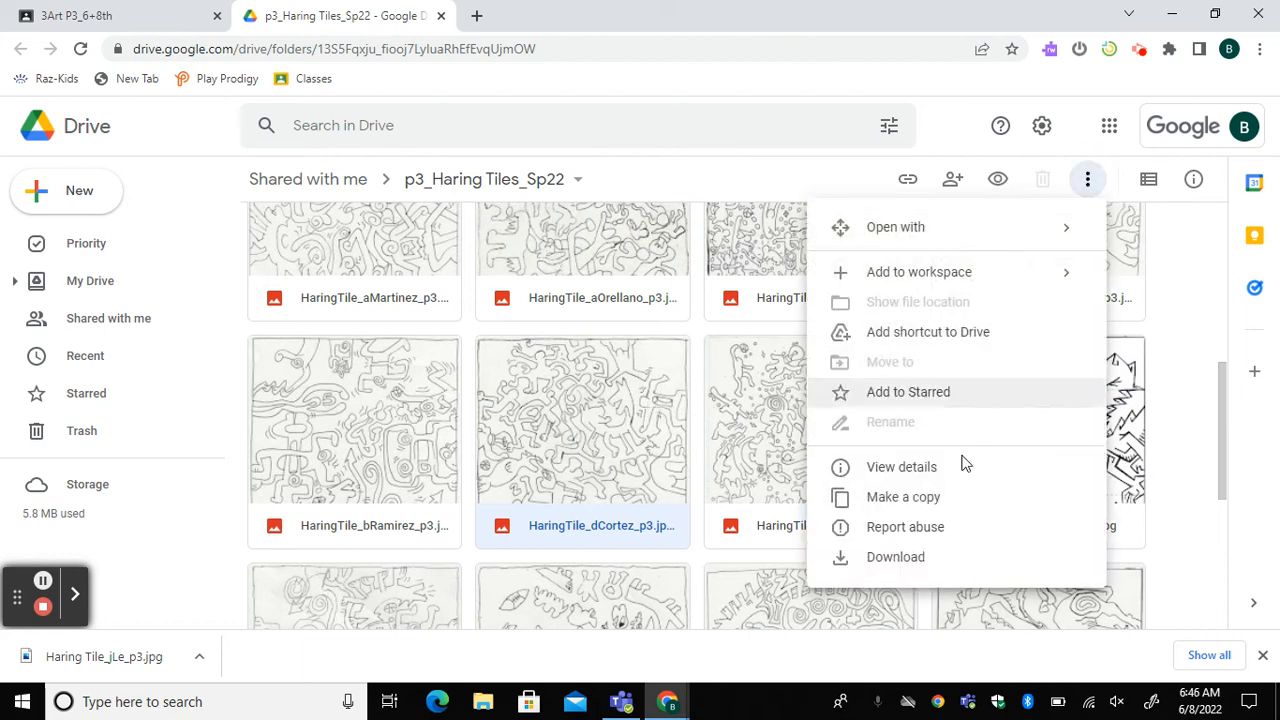
click(895, 562)
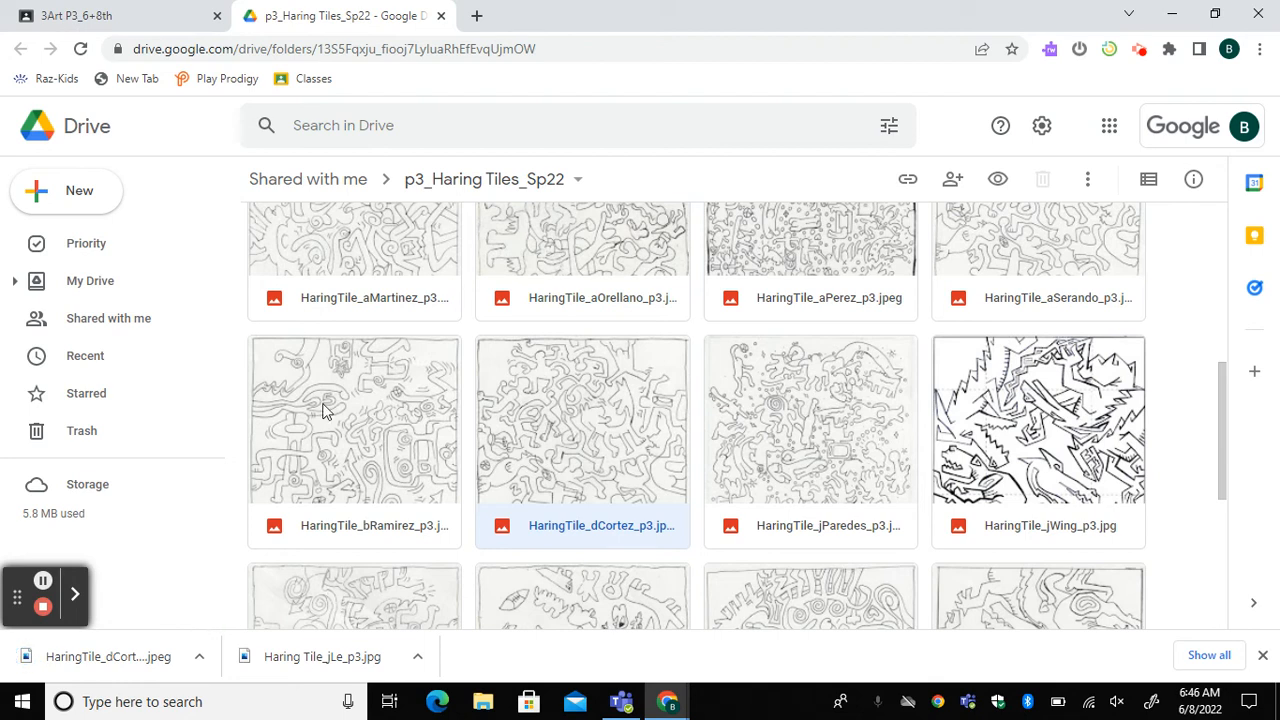
Step: Switch to Photopea by opening photopea.com in a new browser tab
click(476, 16)
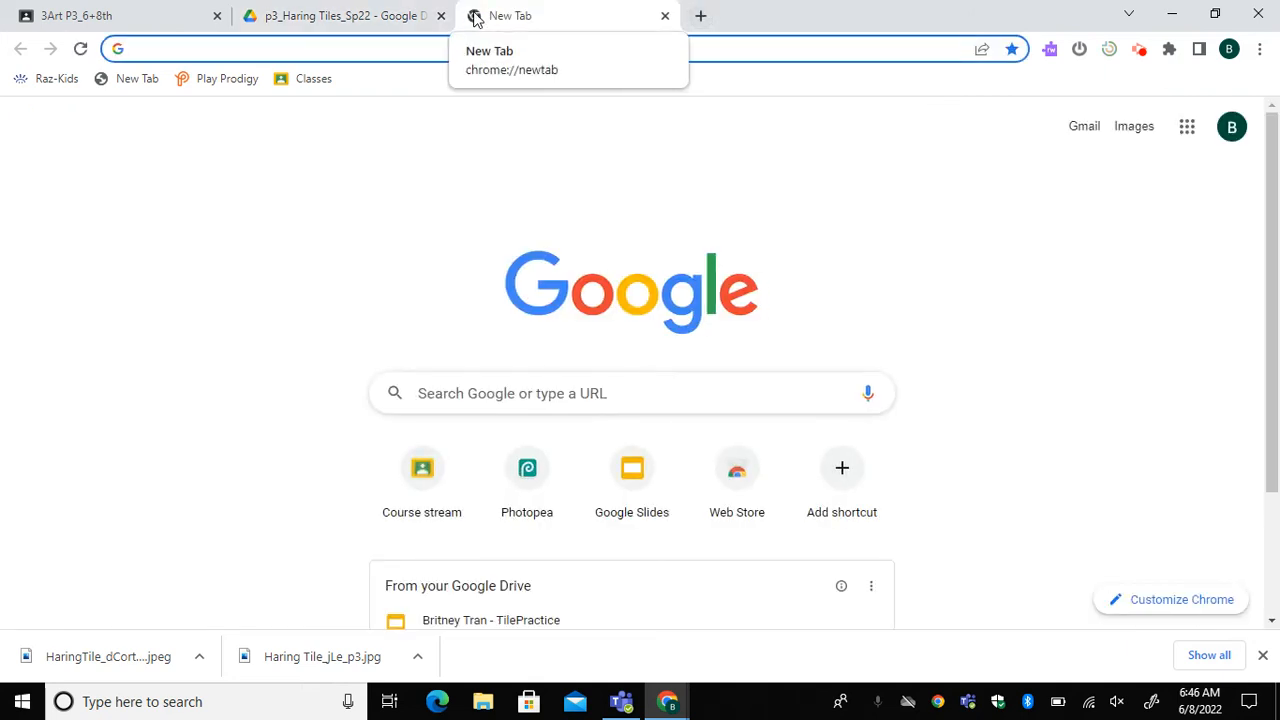
text(photop)
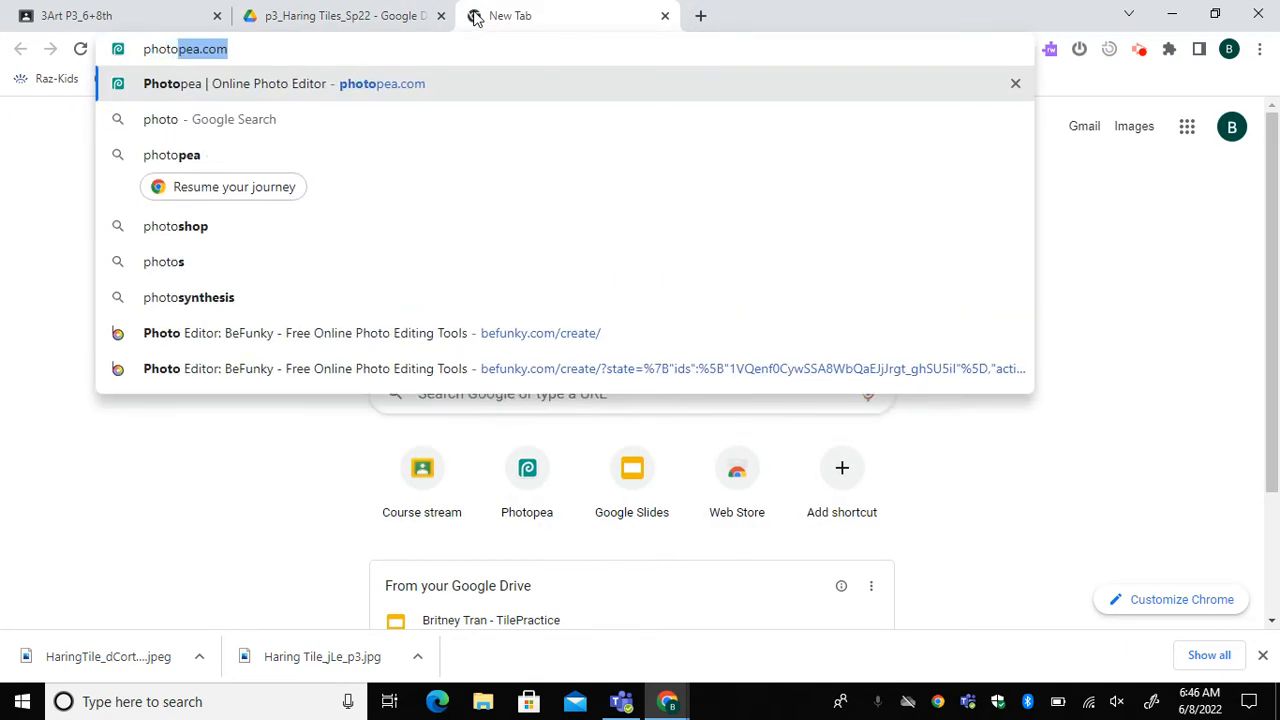
text(ea.com)
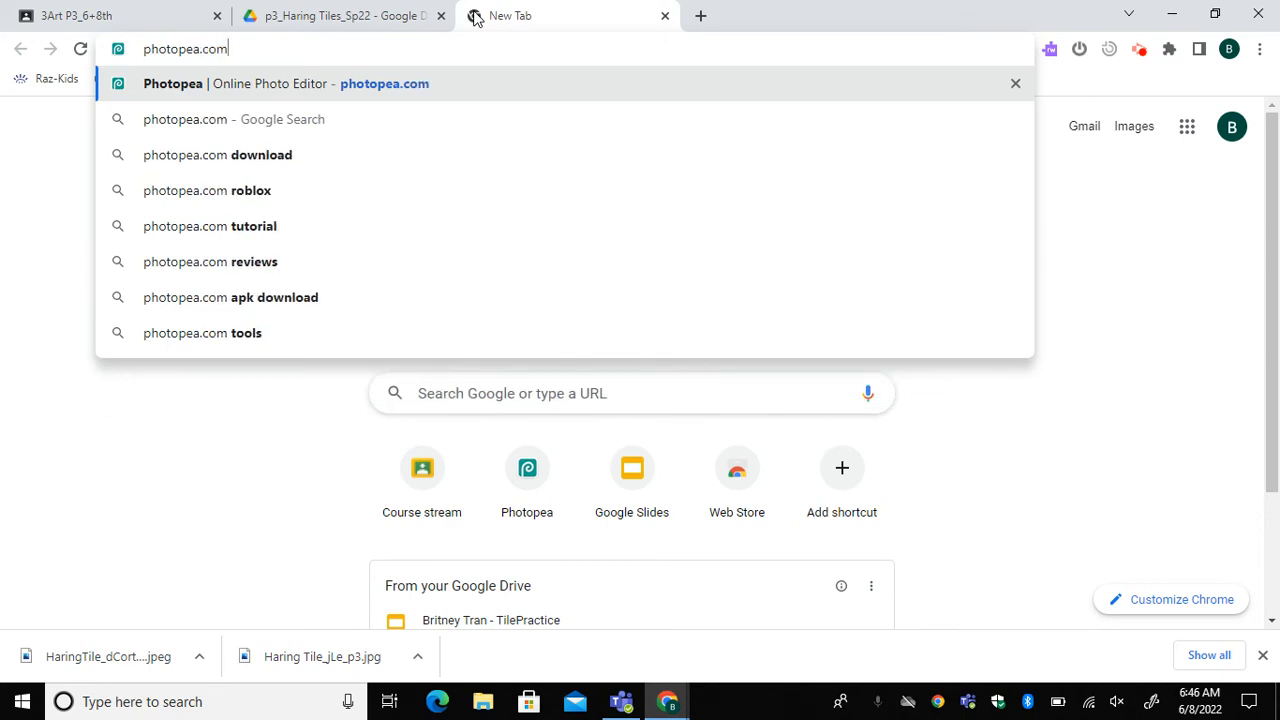
key(Return)
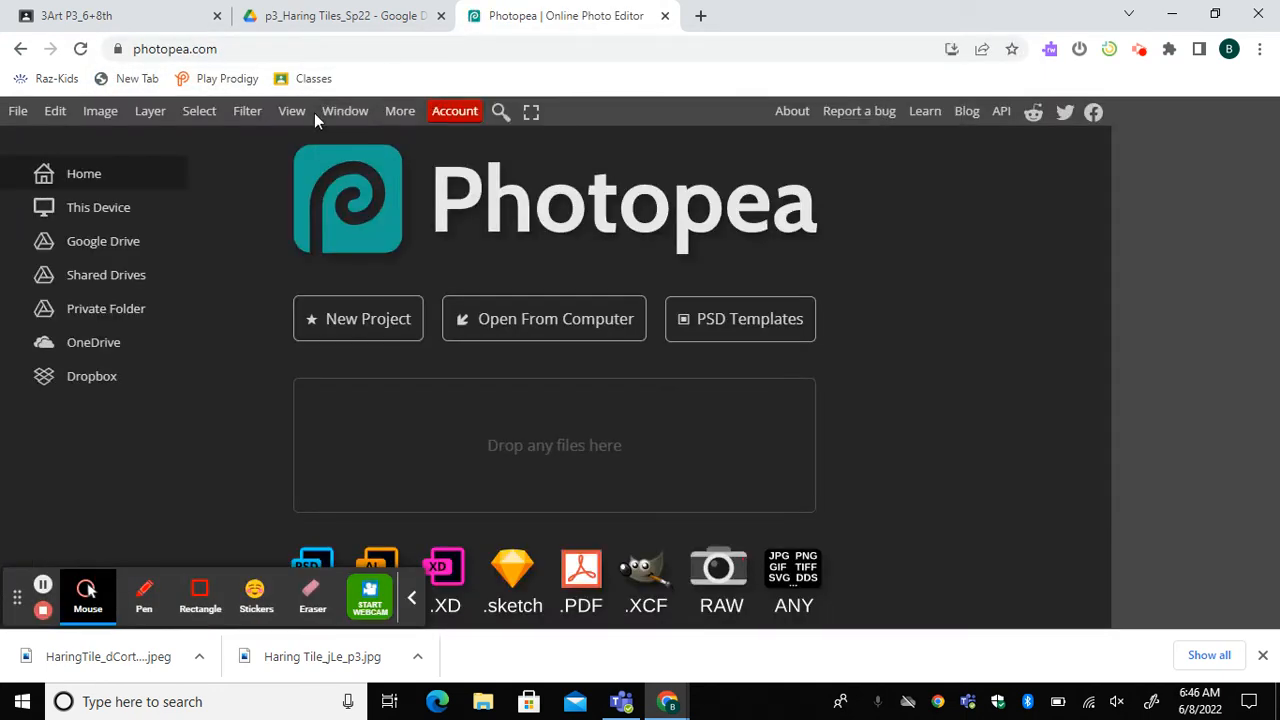
click(413, 599)
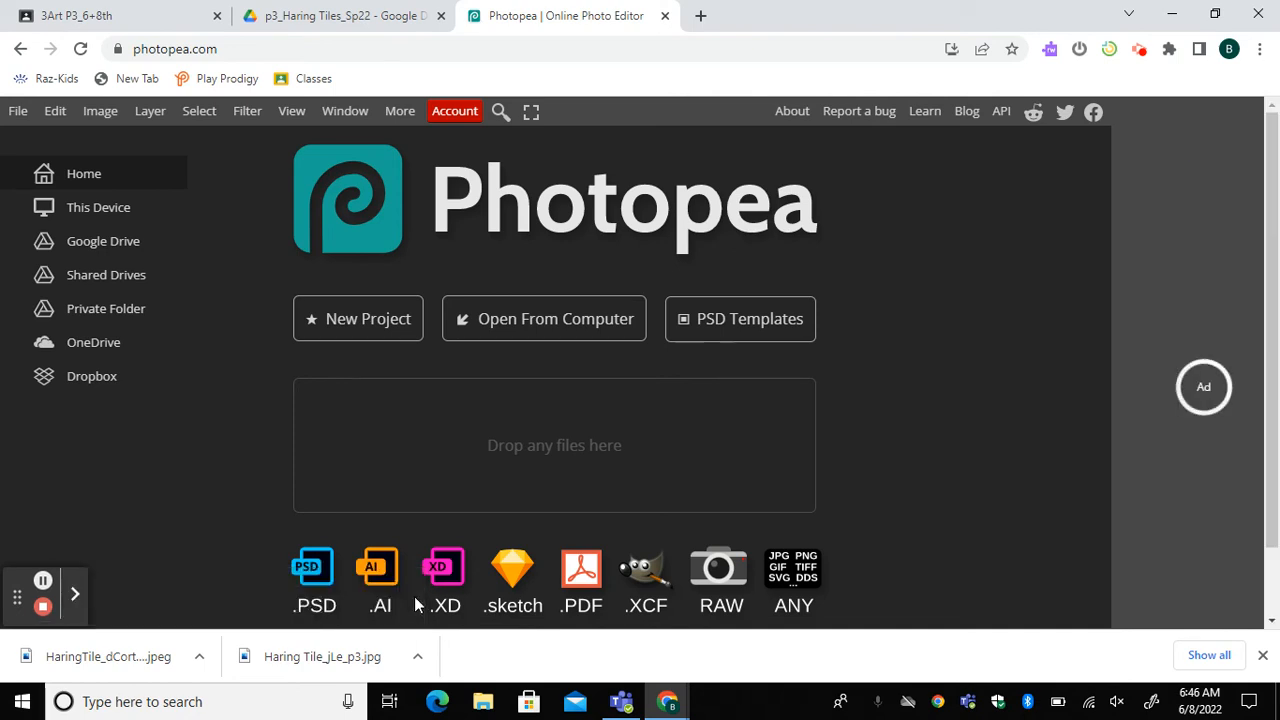
click(505, 330)
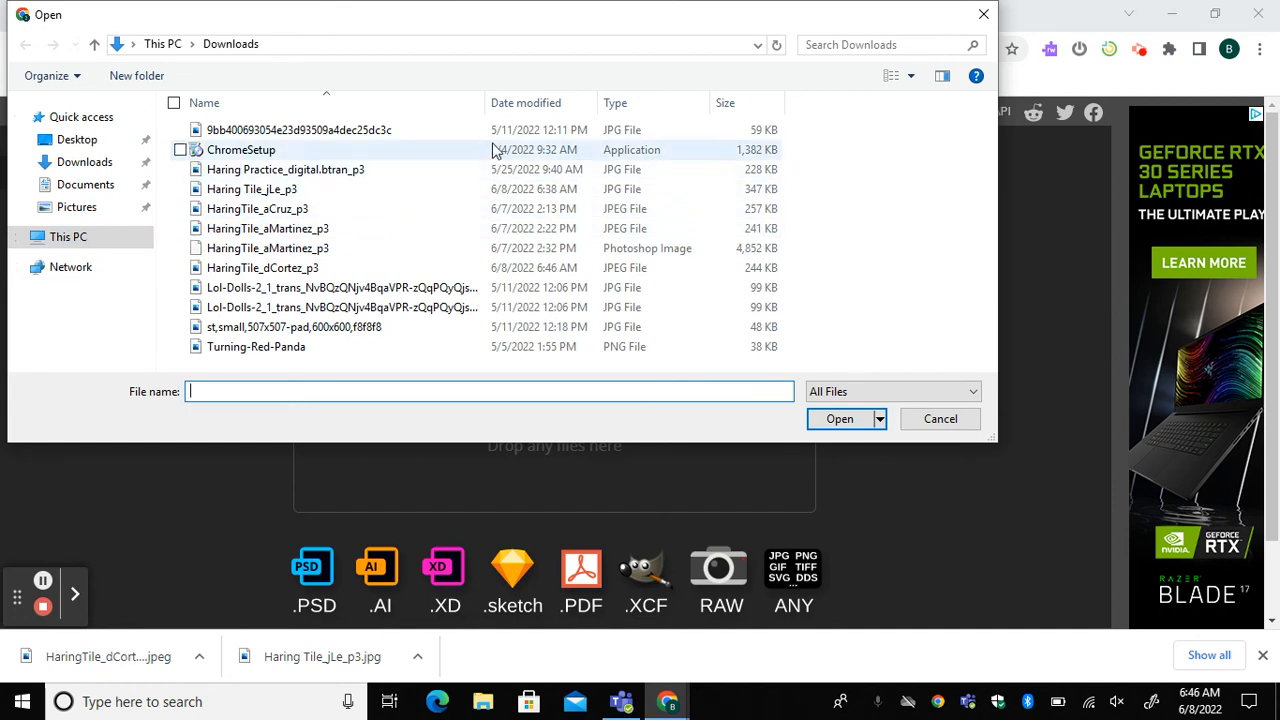
click(537, 104)
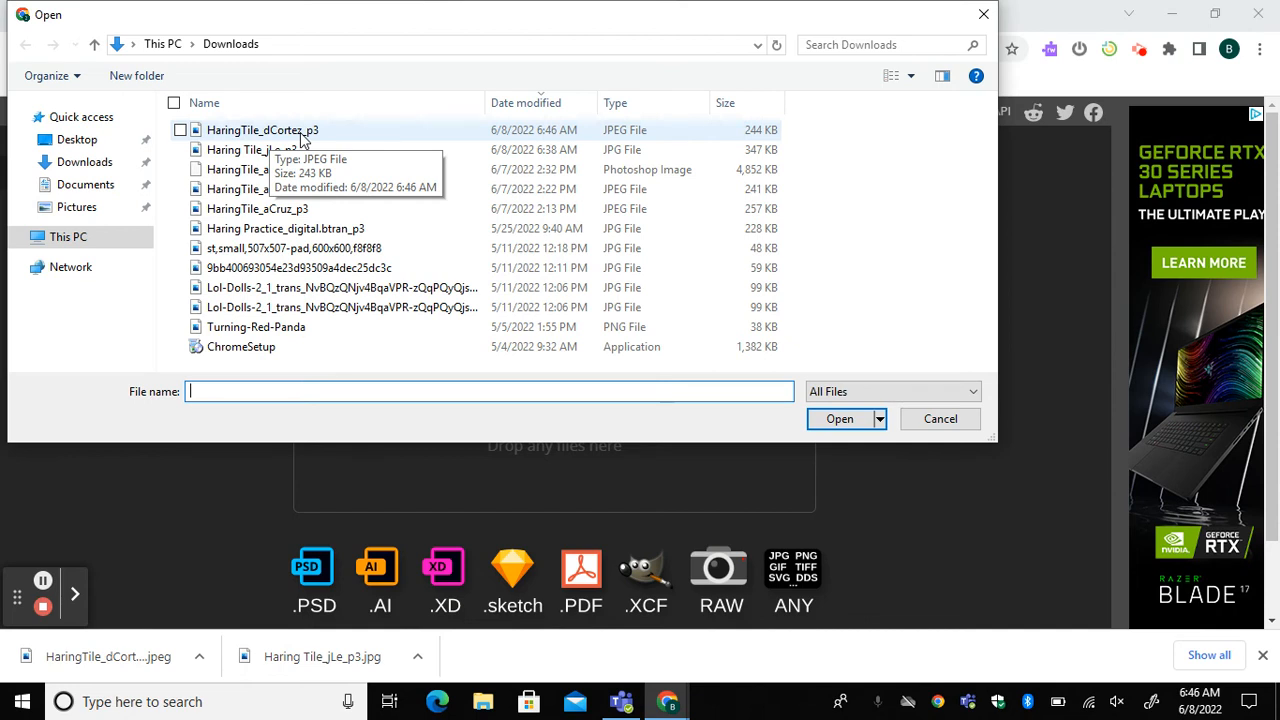
double_click(300, 133)
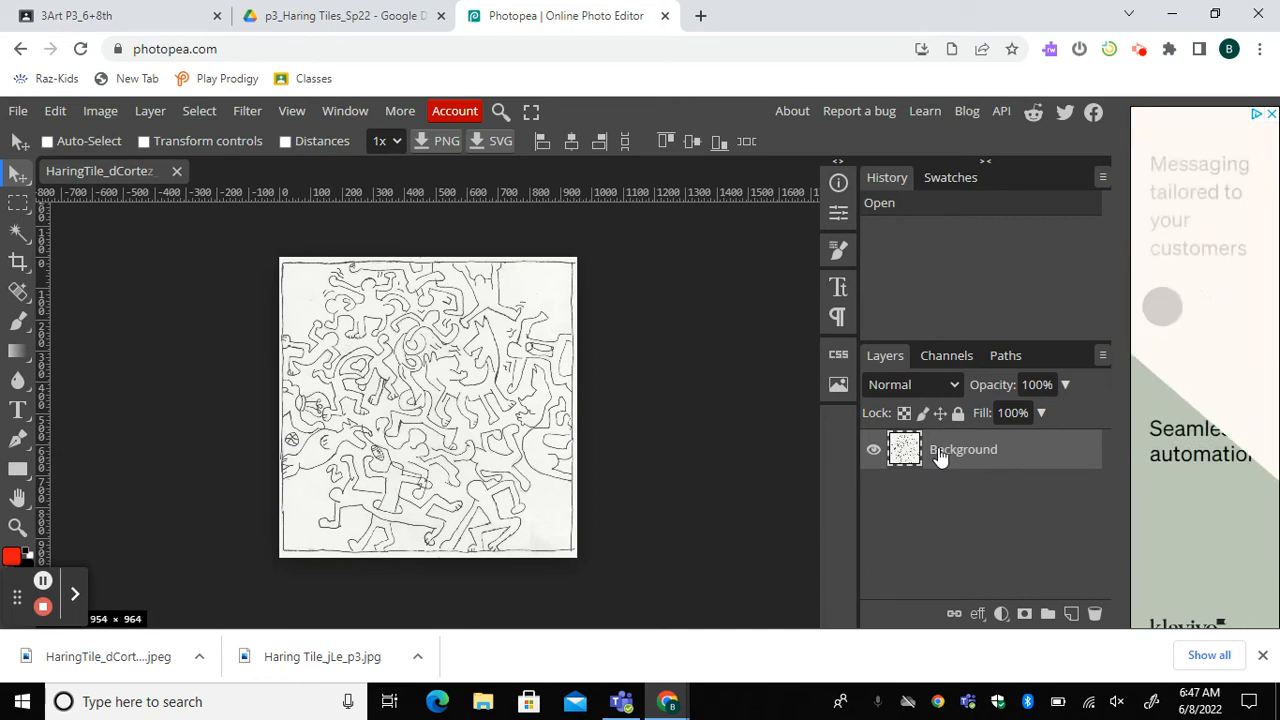
Step: Duplicate the Background layer and rename the copy Ink
drag(940, 456, 1071, 615)
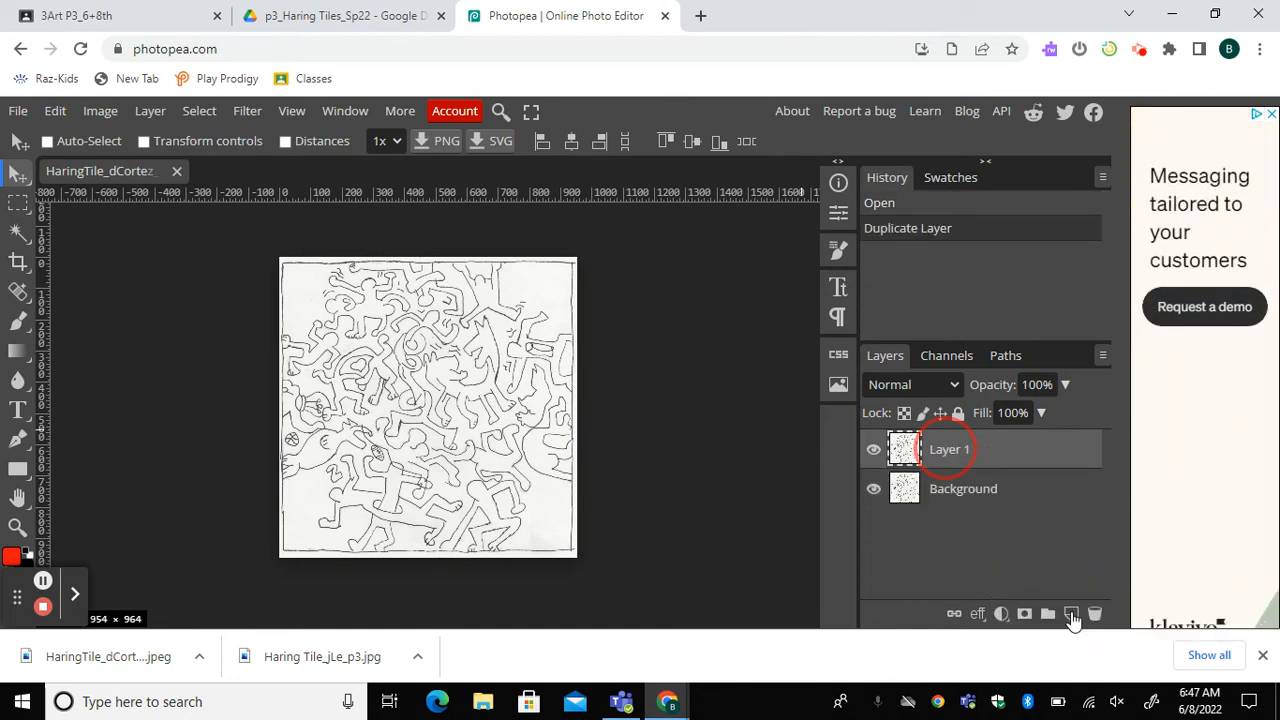
double_click(951, 452)
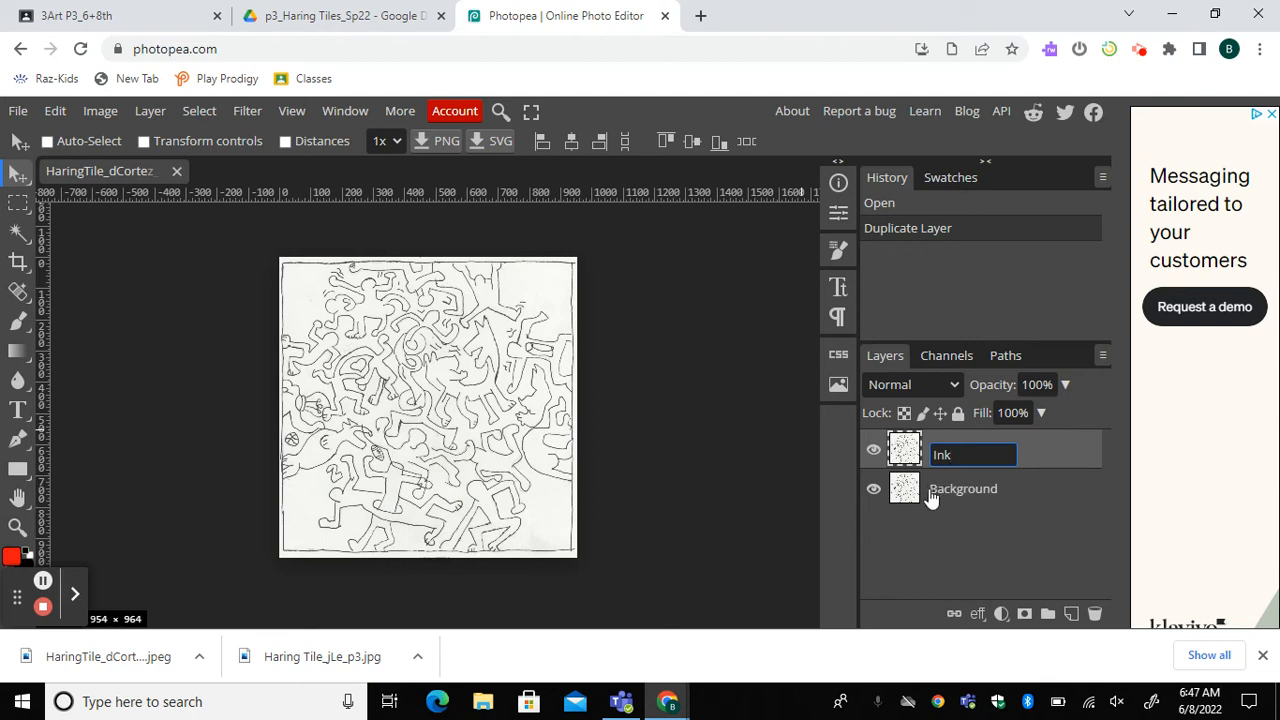
click(643, 457)
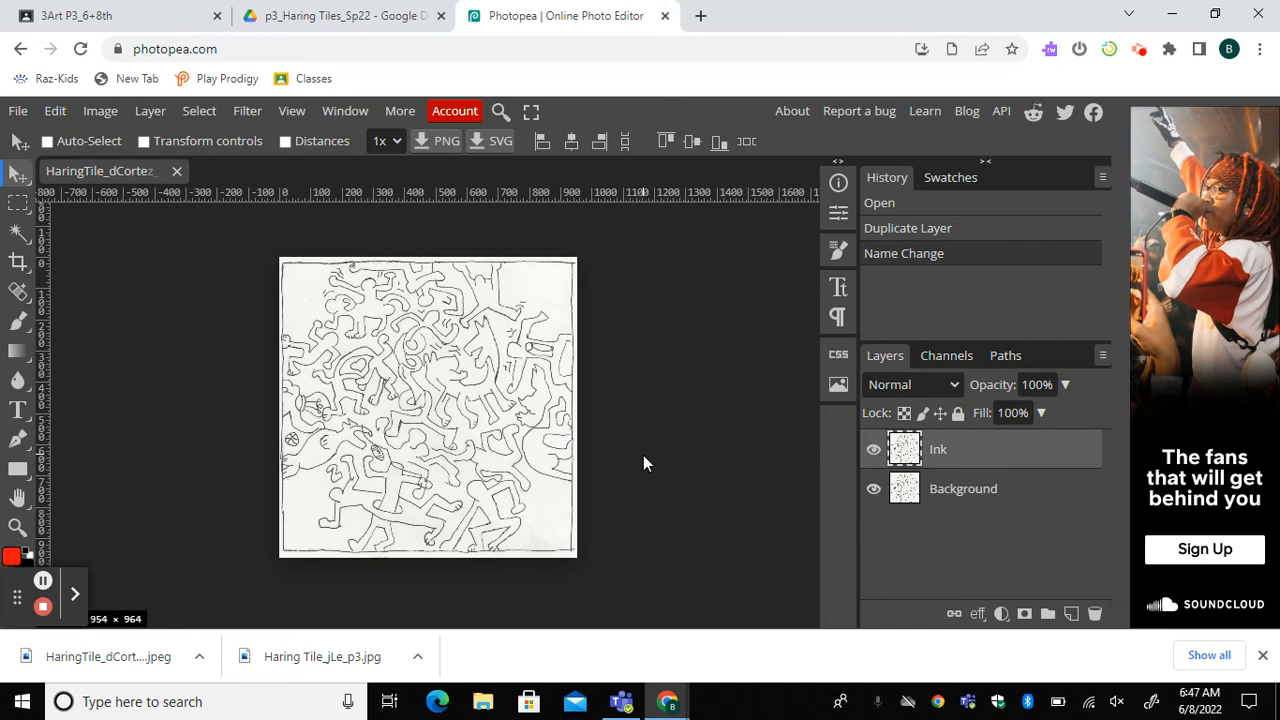
Step: Examine the ink lines and faint pencil marks up close around the figure with the heart
key(ctrl+plus)
key(ctrl+plus)
key(ctrl+plus)
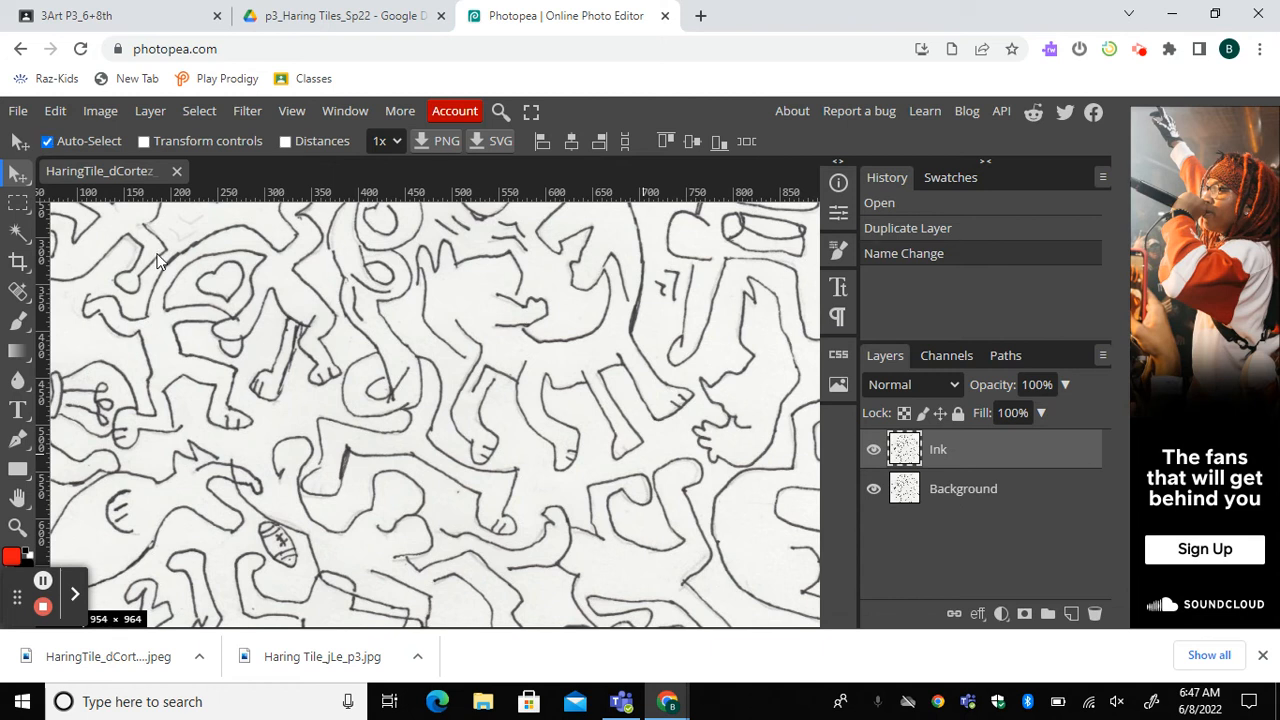
key(ctrl+plus)
key(ctrl+plus)
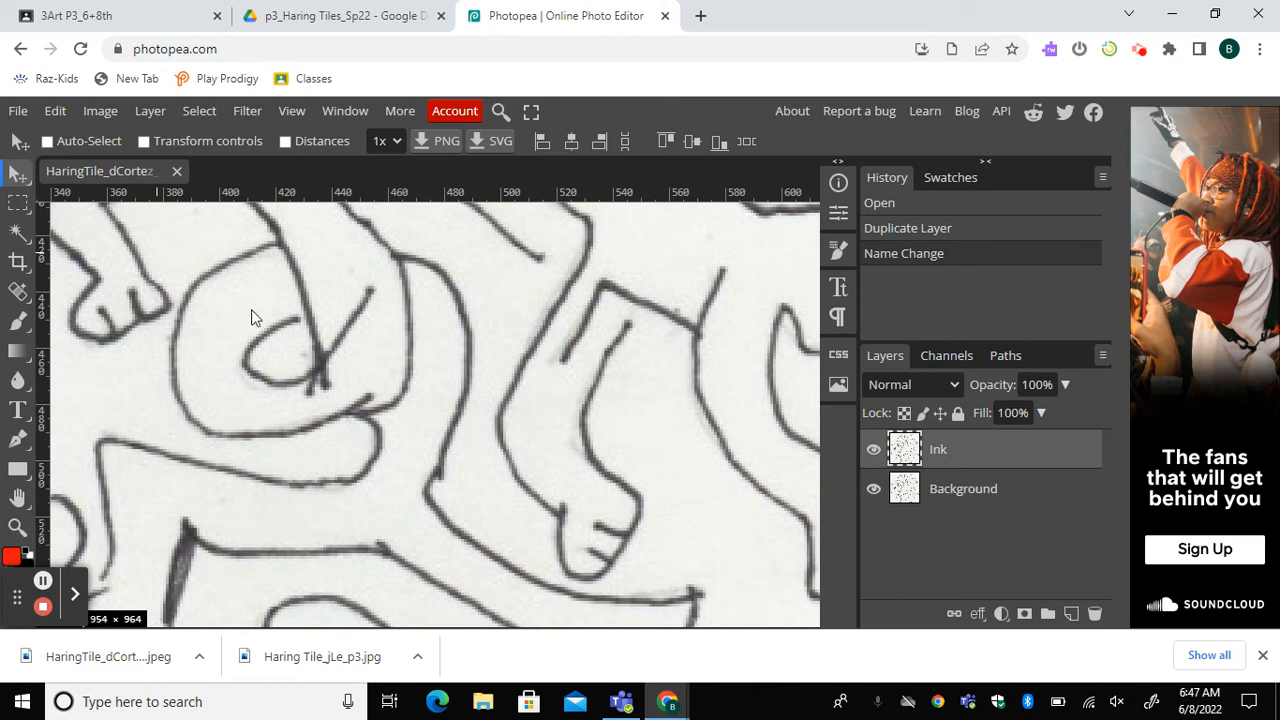
key(h)
drag(250, 308, 674, 571)
drag(329, 291, 508, 457)
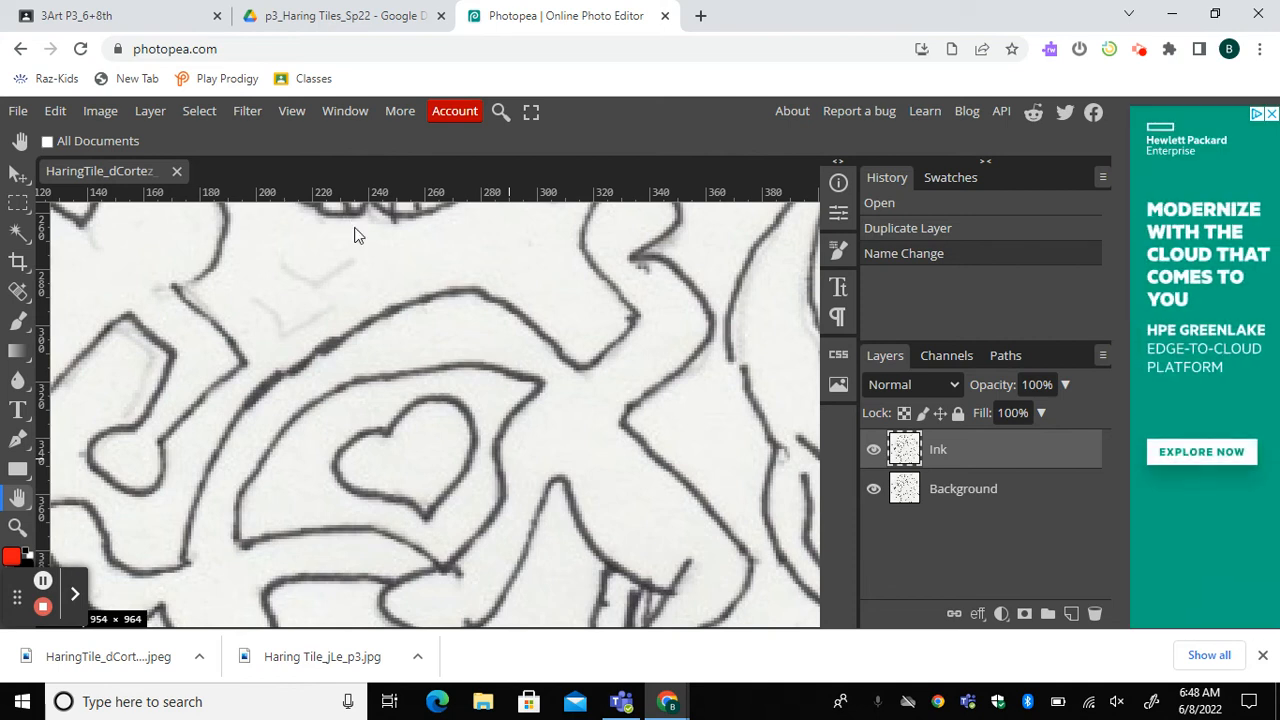
Step: Apply a Levels adjustment to the Ink layer with black input 150 and white input 200
key(ctrl+l)
mouse_move(322, 249)
mouse_down()
mouse_move(474, 269)
mouse_move(734, 251)
mouse_move(781, 186)
mouse_move(769, 128)
mouse_up()
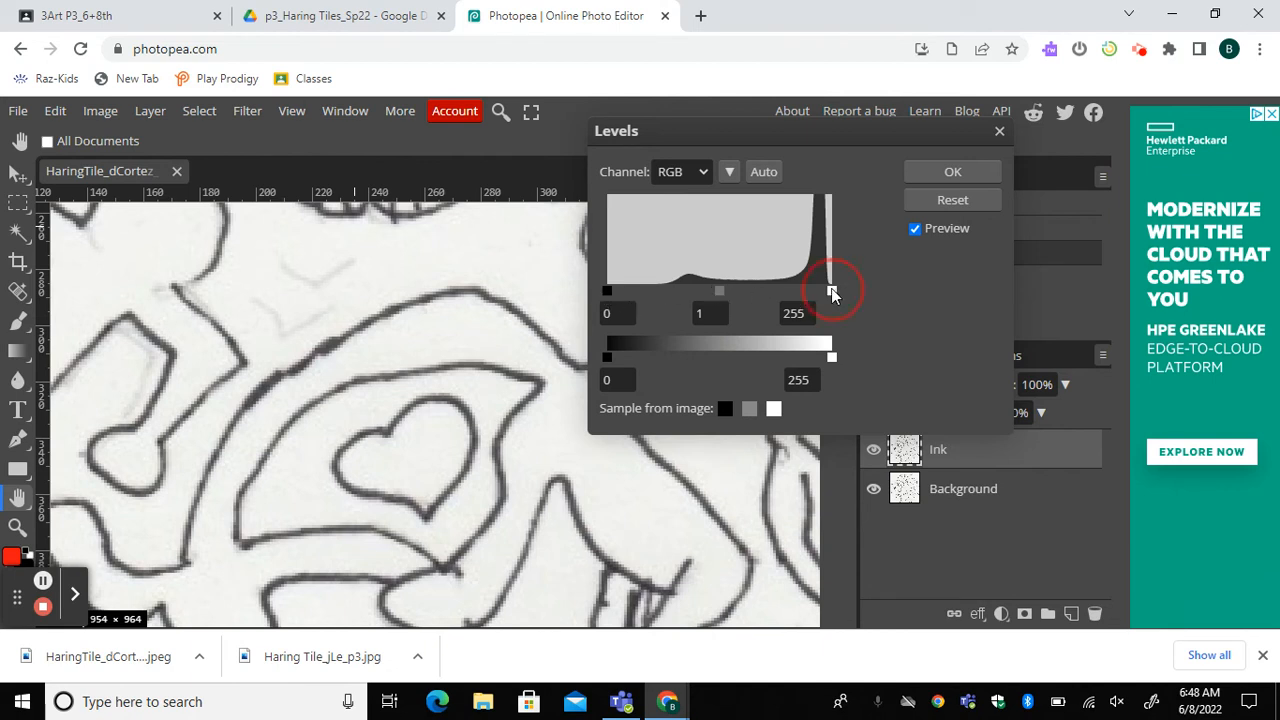
drag(825, 291, 787, 298)
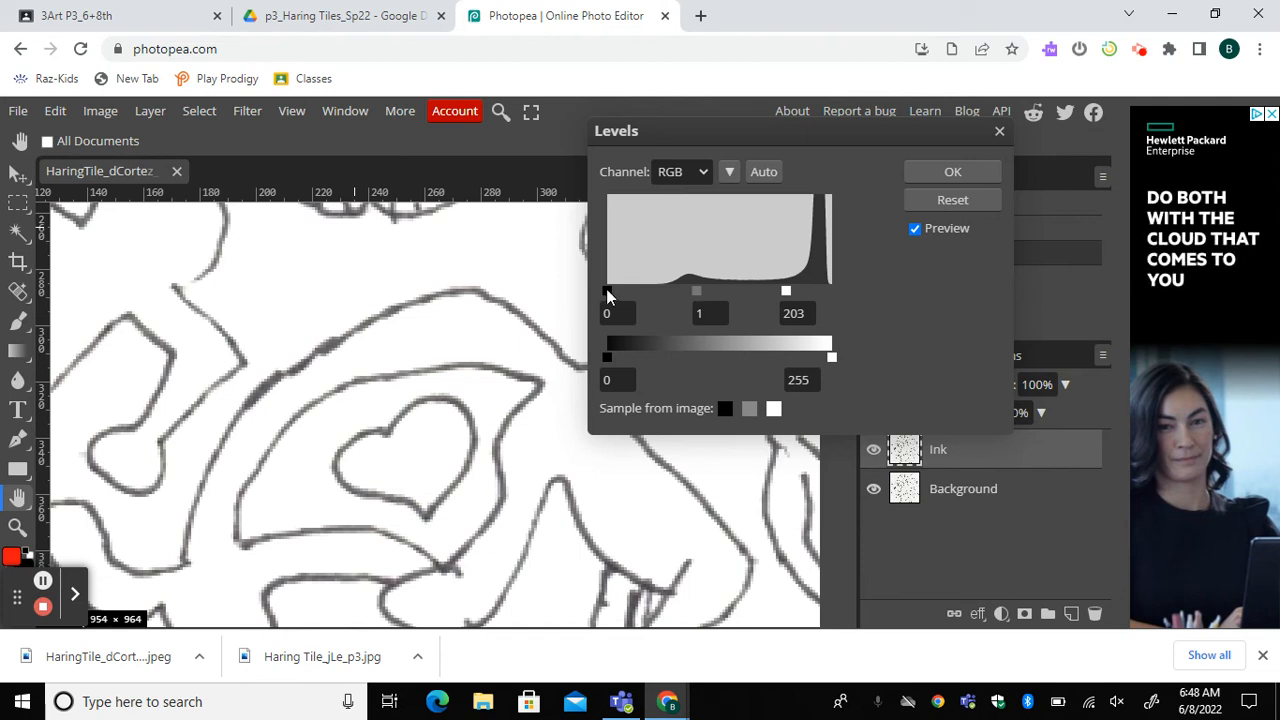
drag(607, 296, 739, 300)
click(619, 314)
click(795, 316)
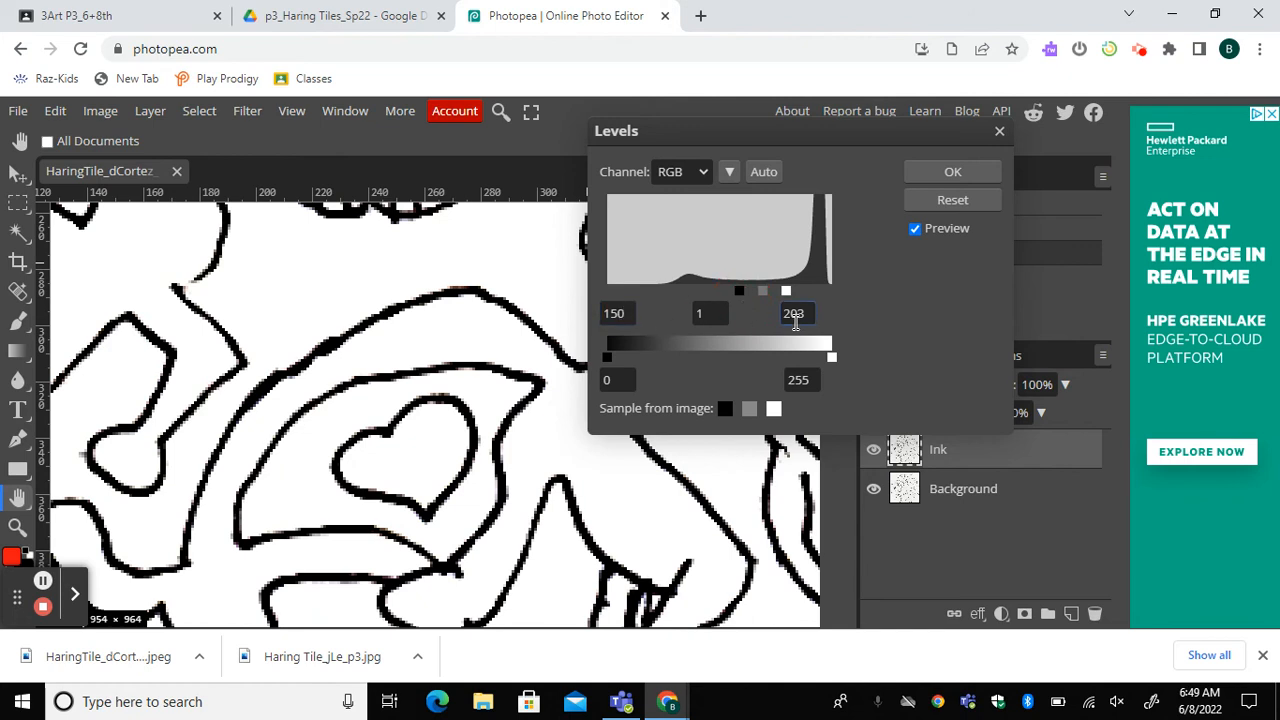
drag(797, 313, 811, 314)
text(0)
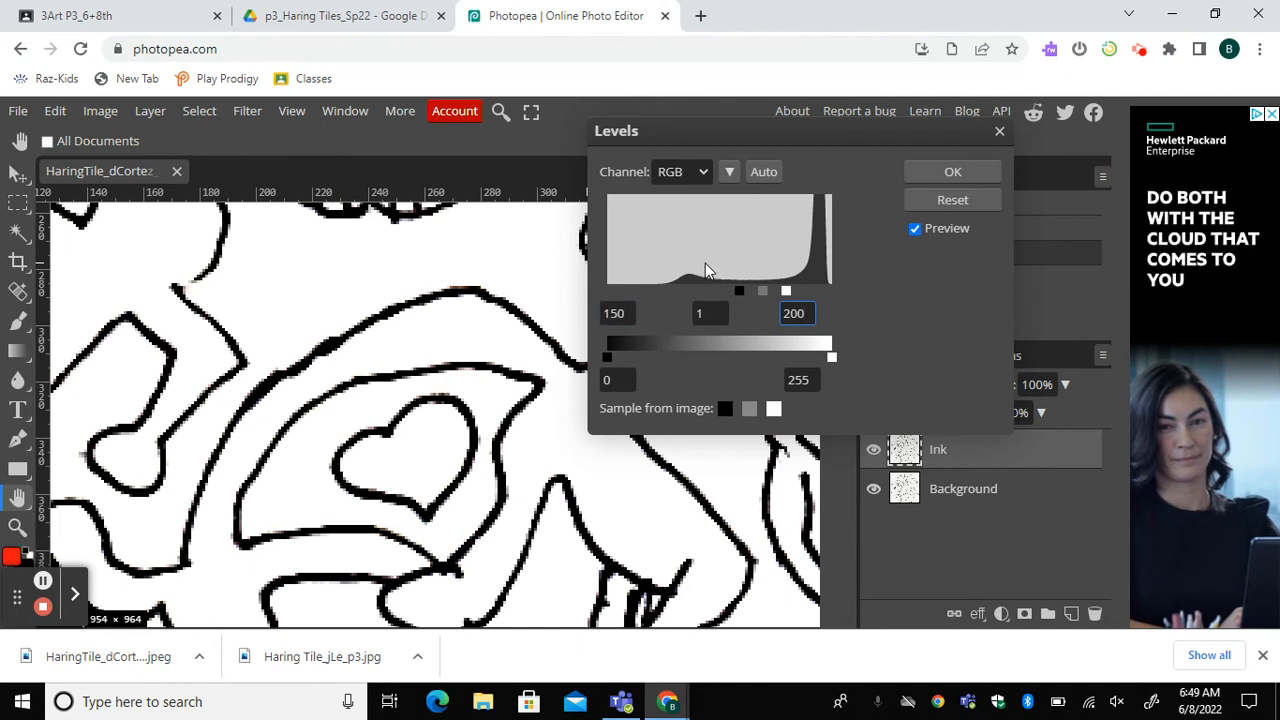
click(932, 170)
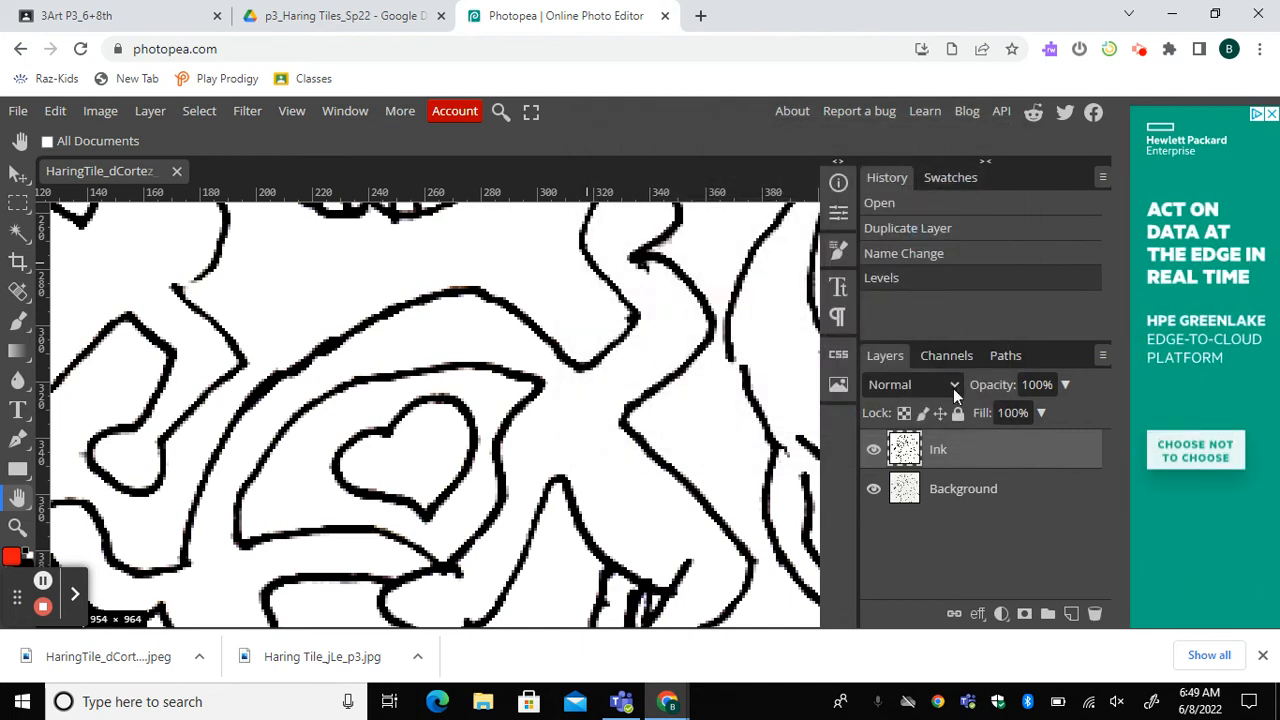
Step: Set the Ink layer's blend mode to Darken and compare the drawing with the layer hidden and shown
click(894, 386)
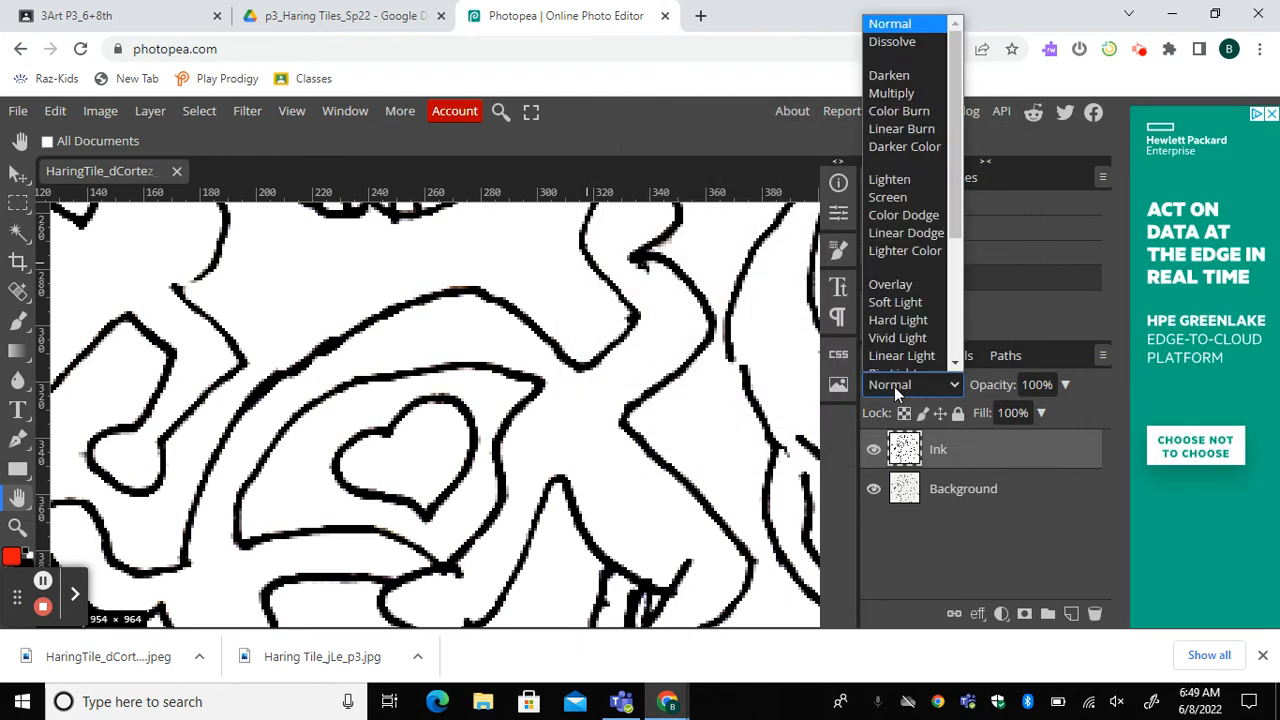
click(884, 80)
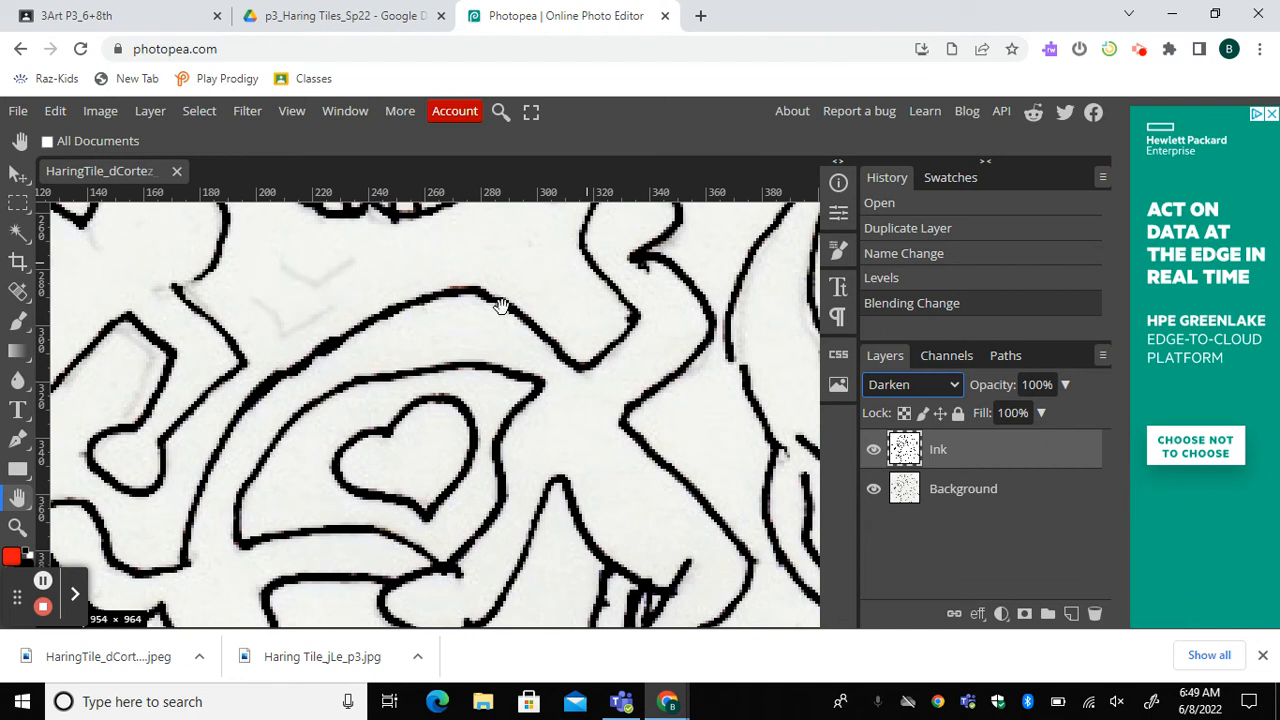
click(874, 452)
click(874, 452)
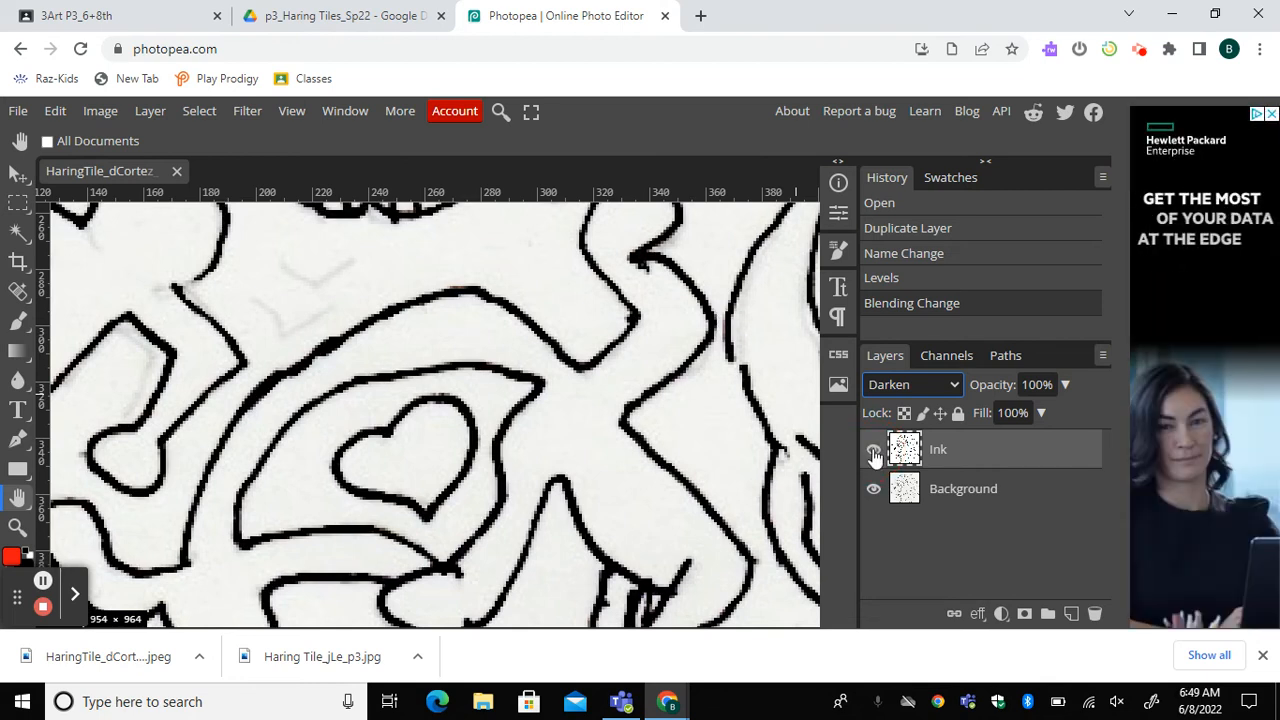
Step: Make the Background layer active and select the entire canvas
click(942, 496)
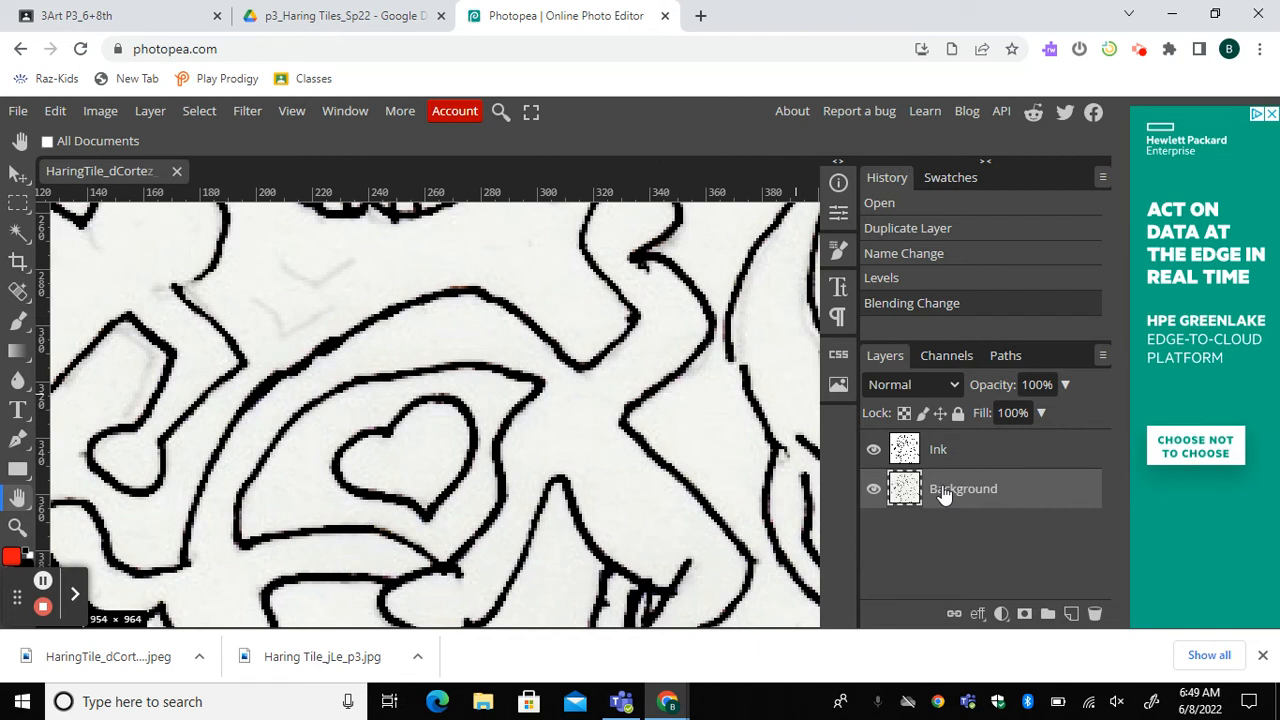
key(ctrl+0)
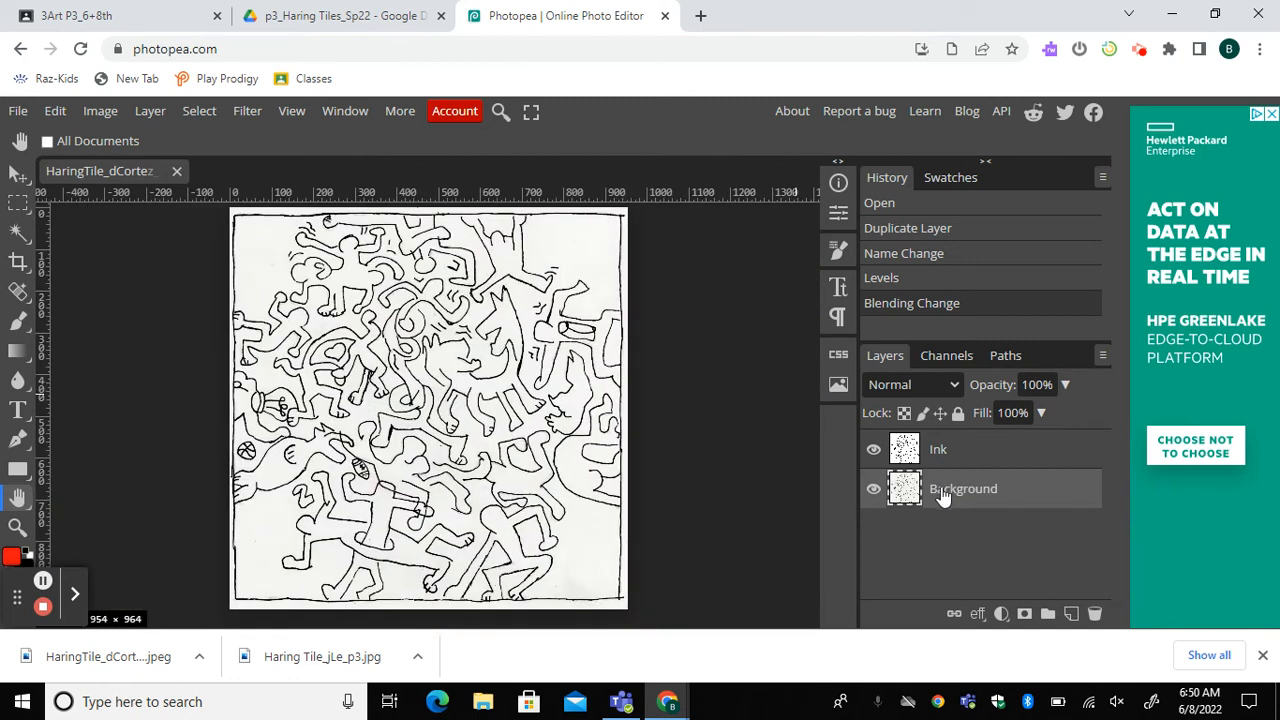
click(200, 111)
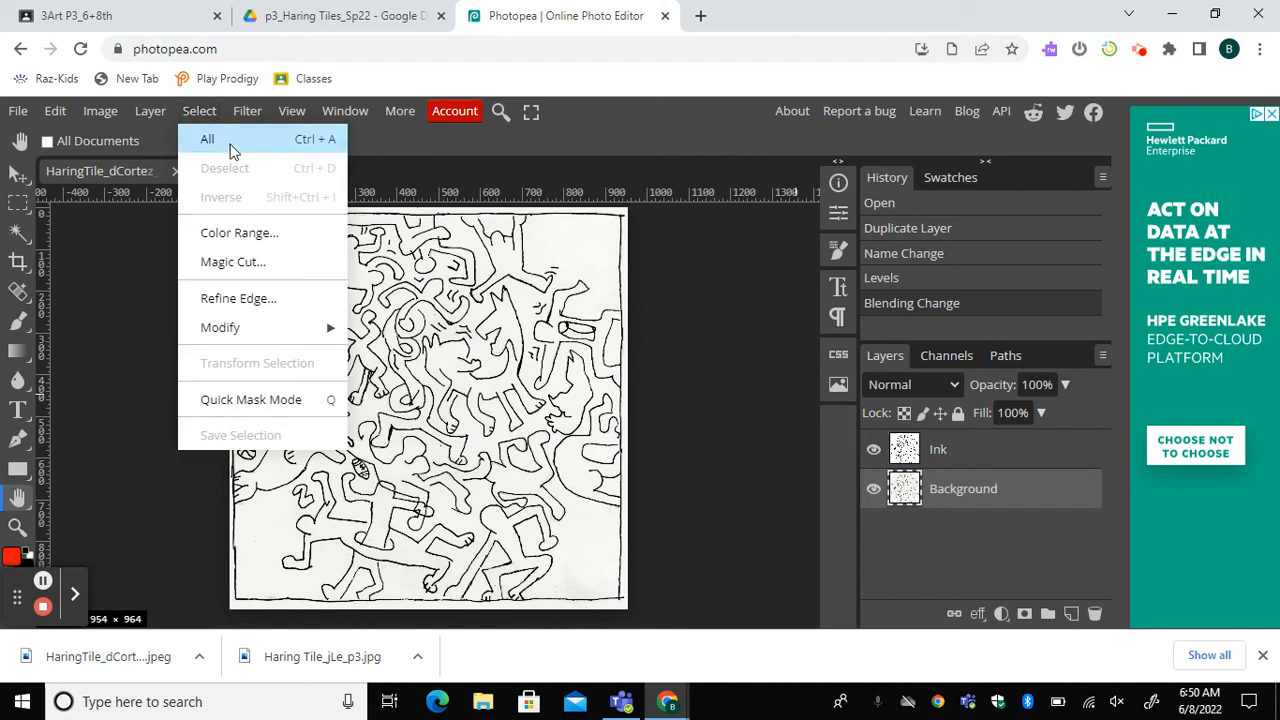
click(231, 147)
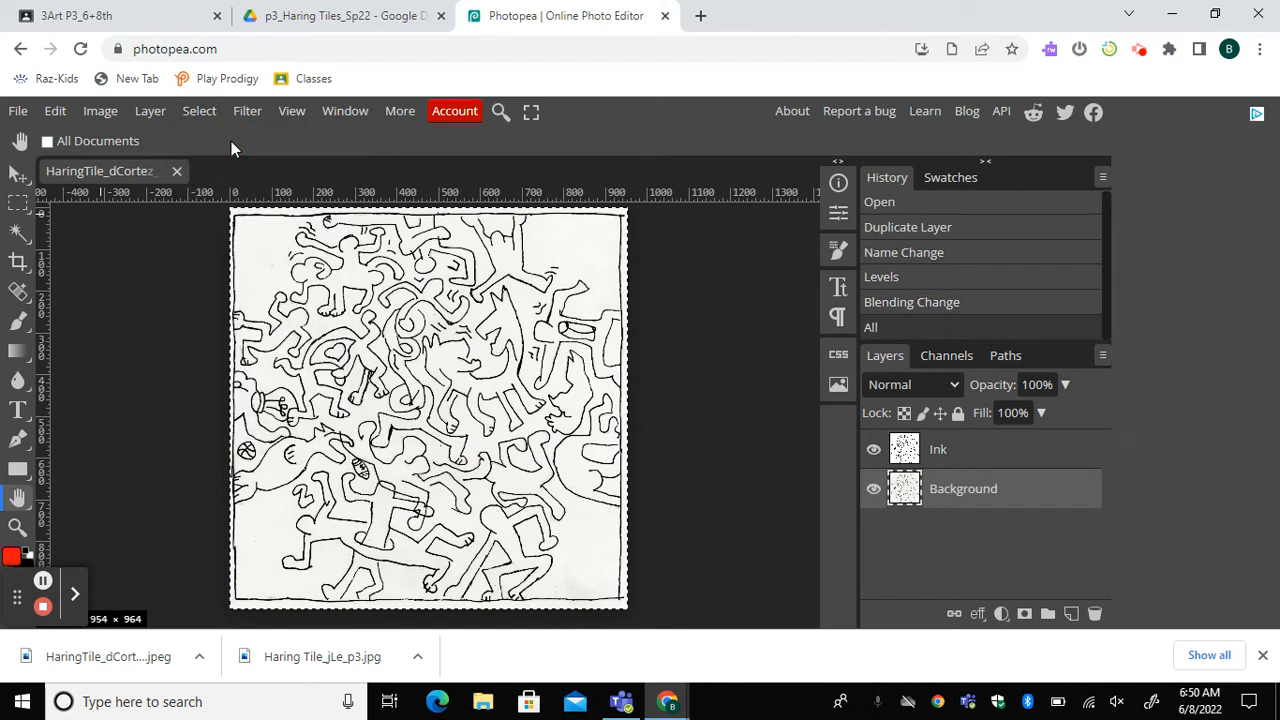
Step: Set the foreground color to pure white (ffffff)
click(11, 556)
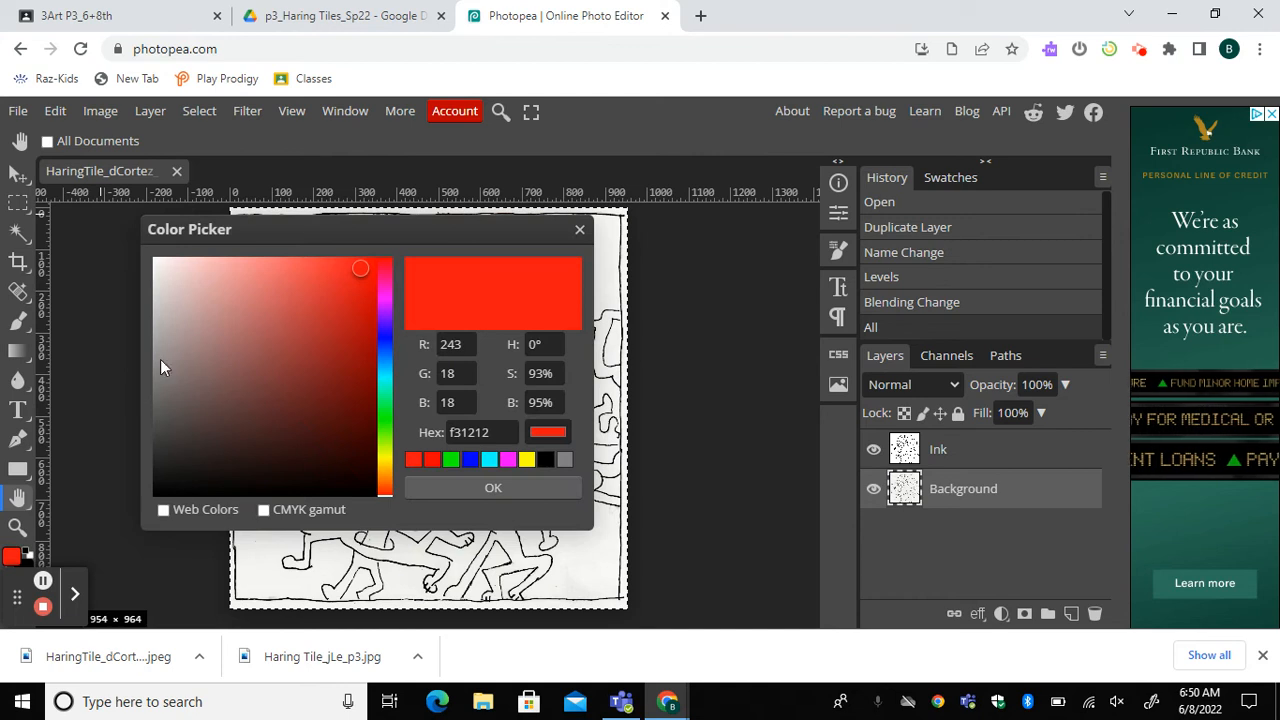
click(163, 317)
drag(163, 316, 123, 158)
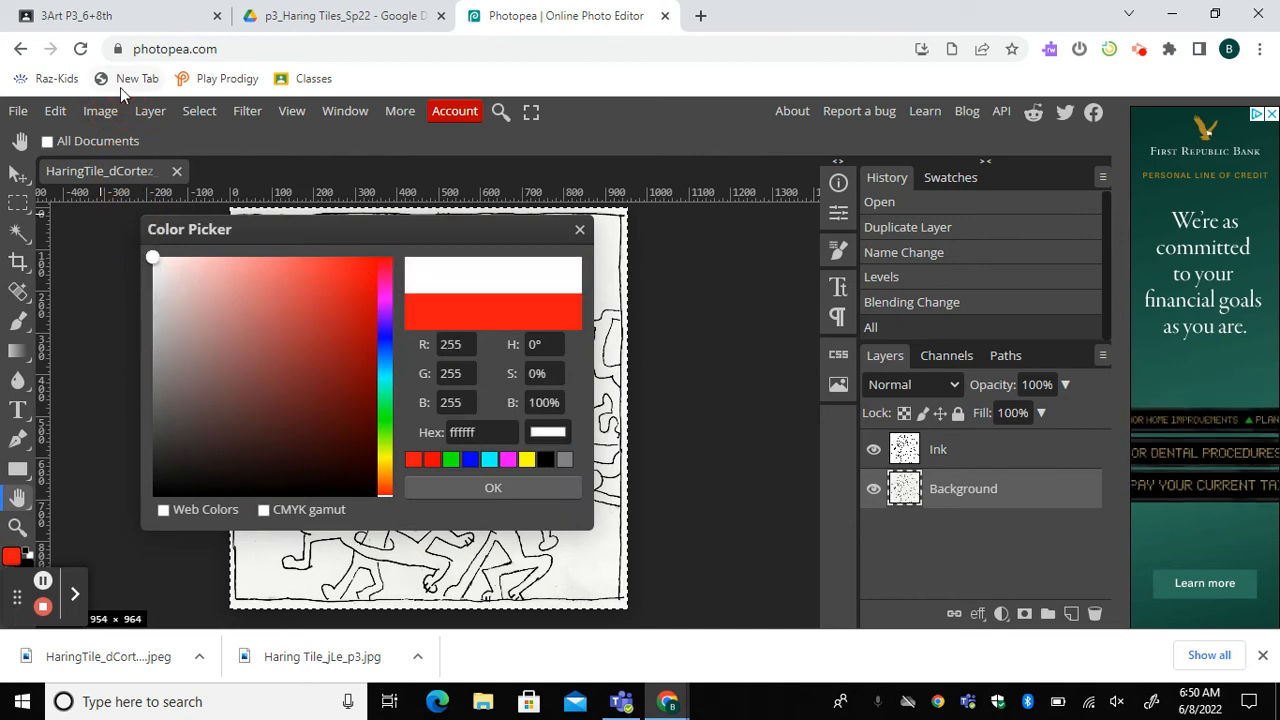
click(462, 485)
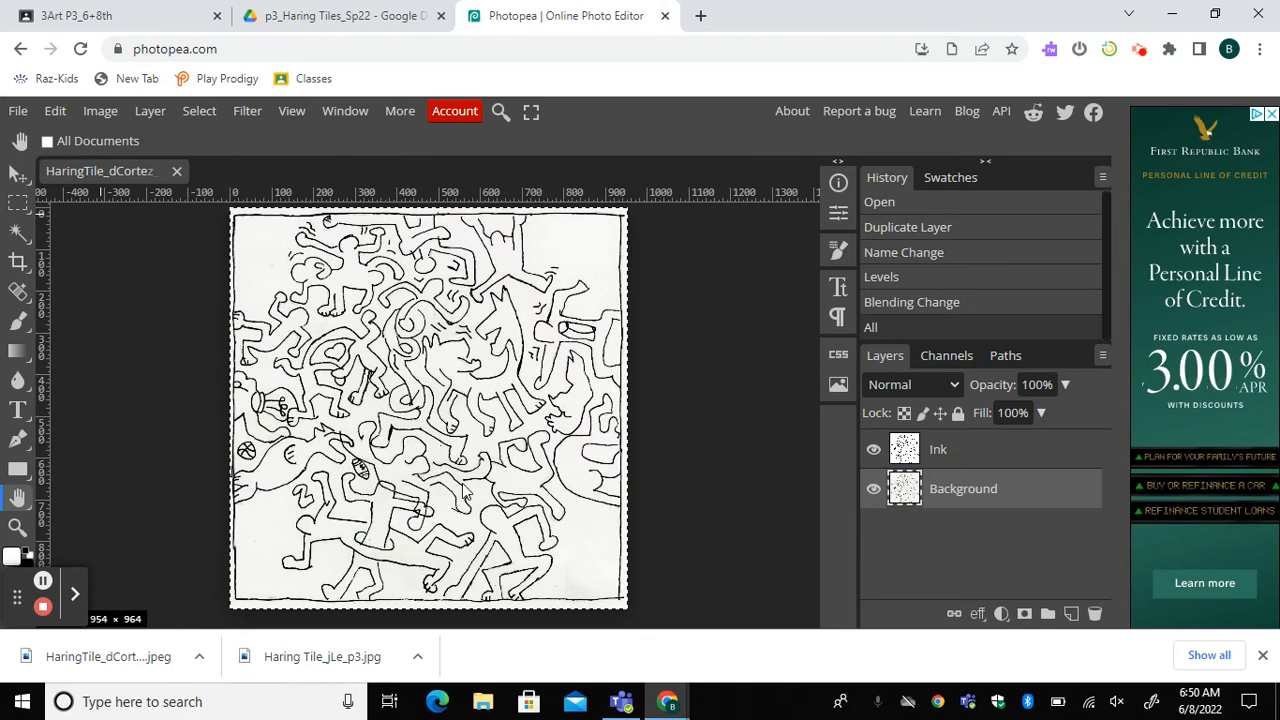
Step: Fill the selected Background layer with the white foreground color at 100% opacity and check it with the Ink layer hidden
click(55, 111)
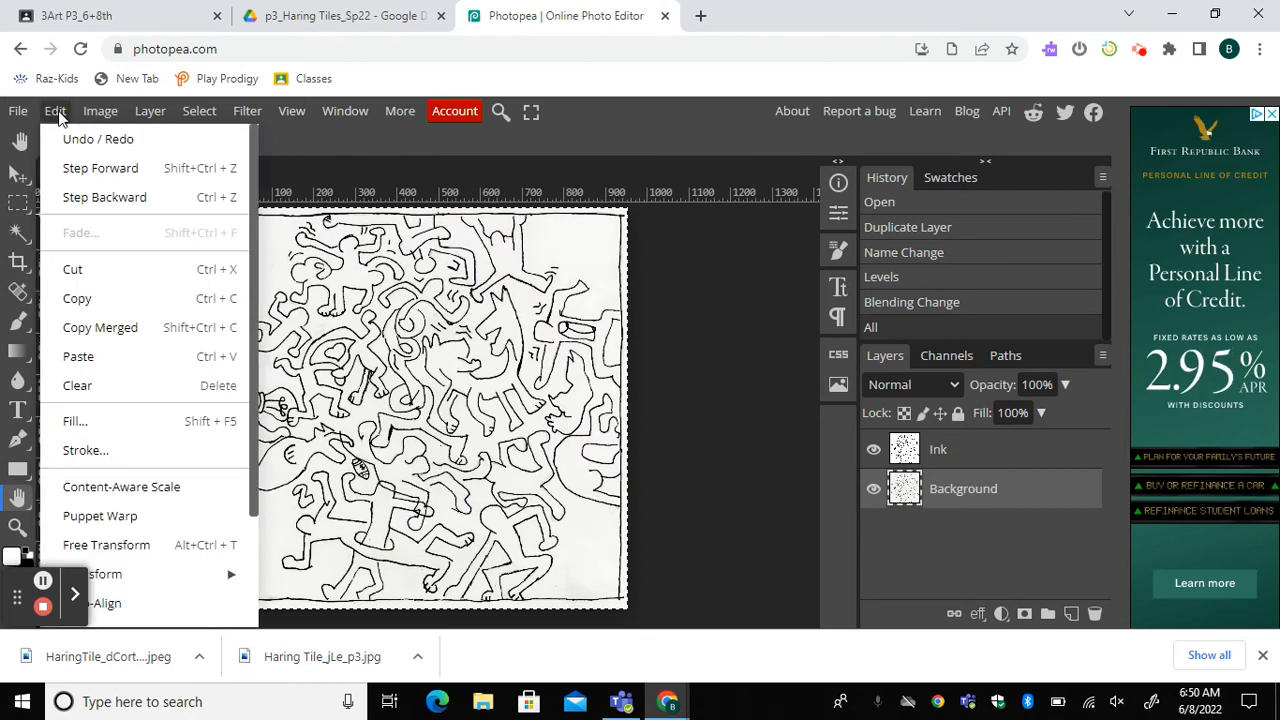
click(110, 422)
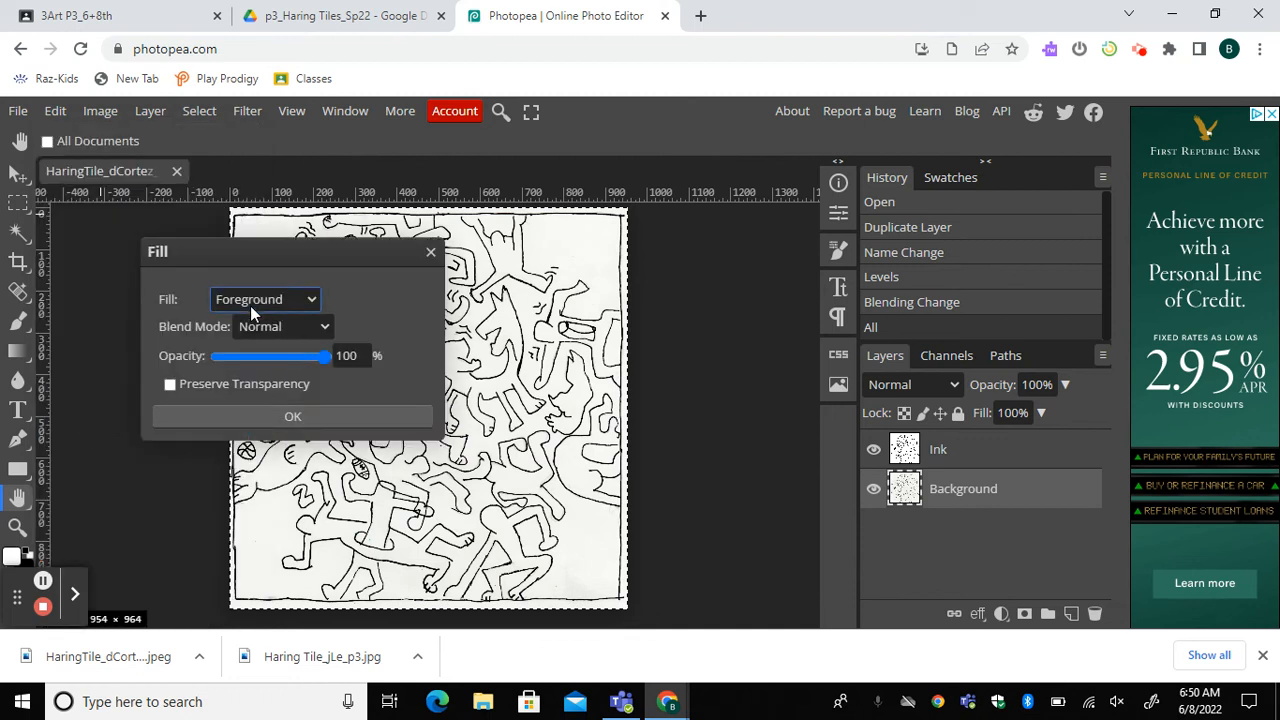
click(278, 416)
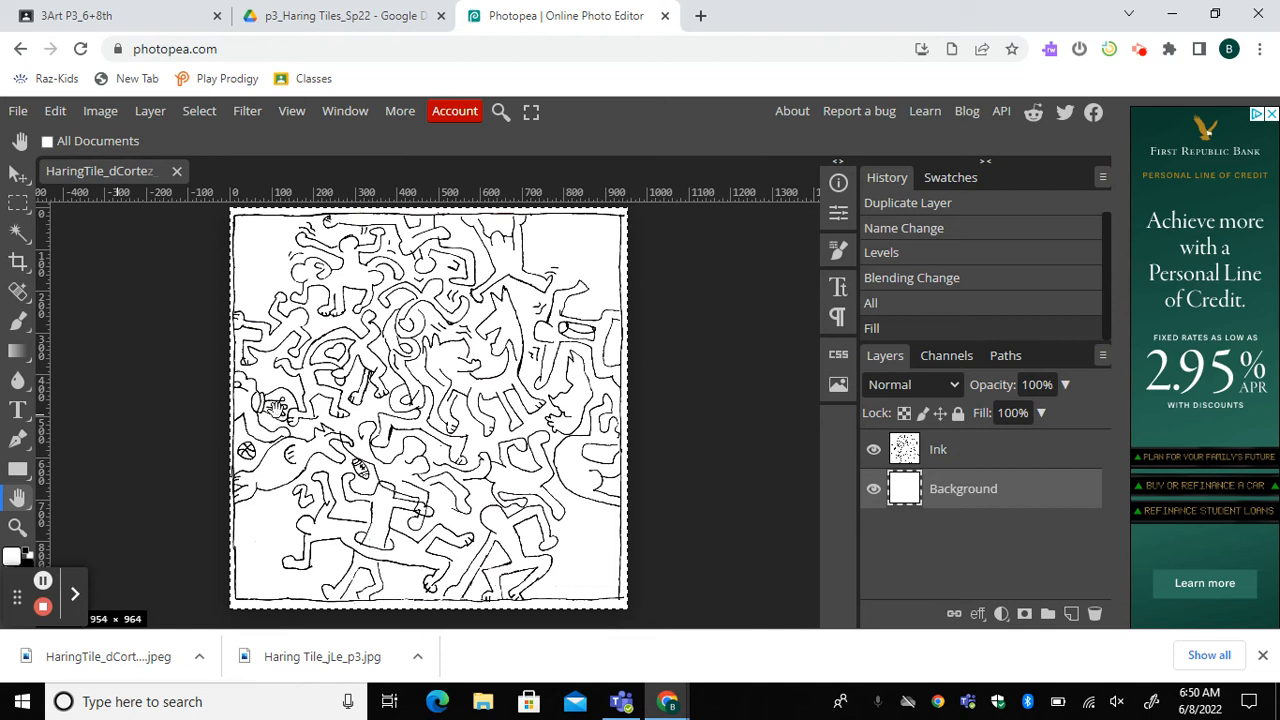
click(872, 452)
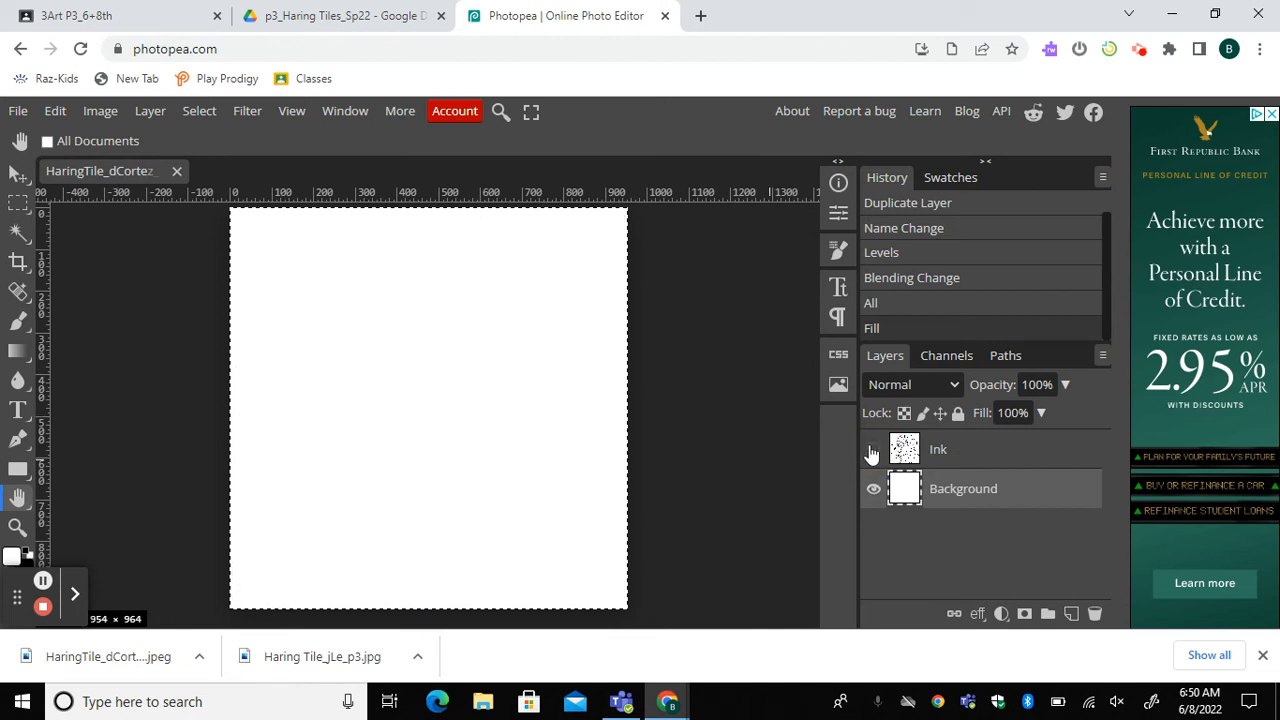
click(872, 452)
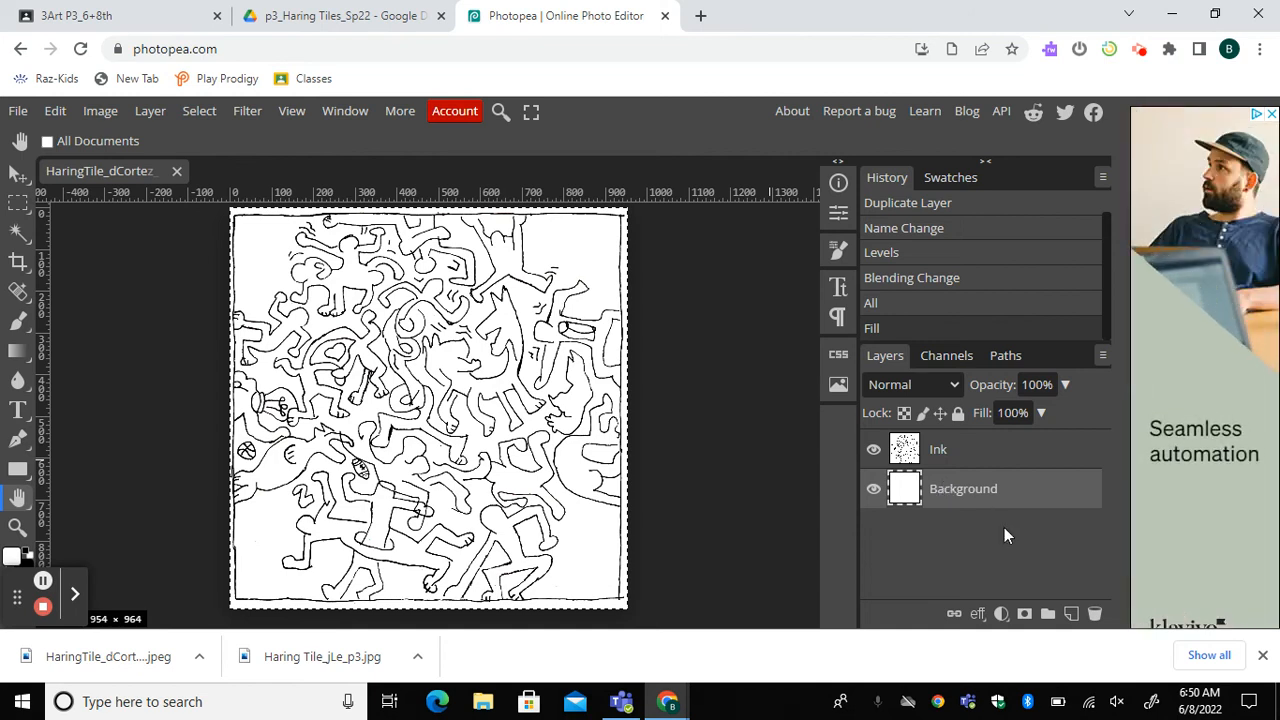
Step: Add a new layer directly above the Background layer and name it ColorBack
click(1071, 615)
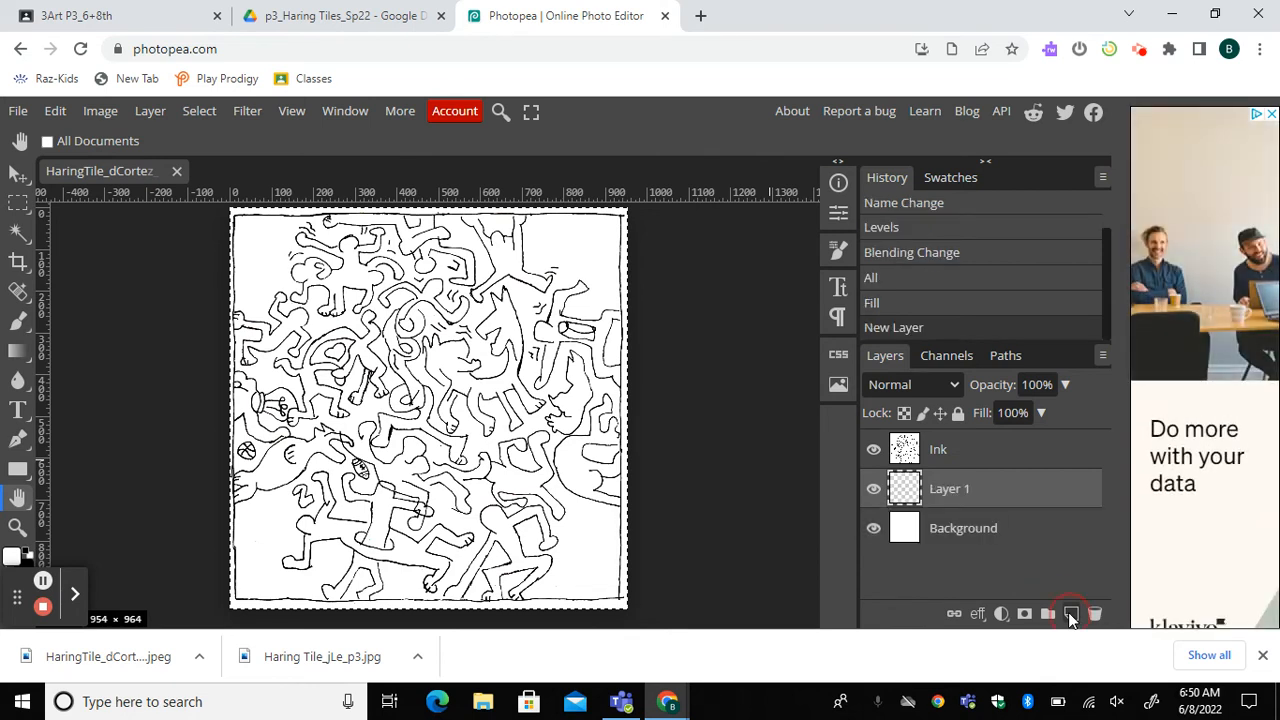
double_click(945, 490)
text(CelorBack)
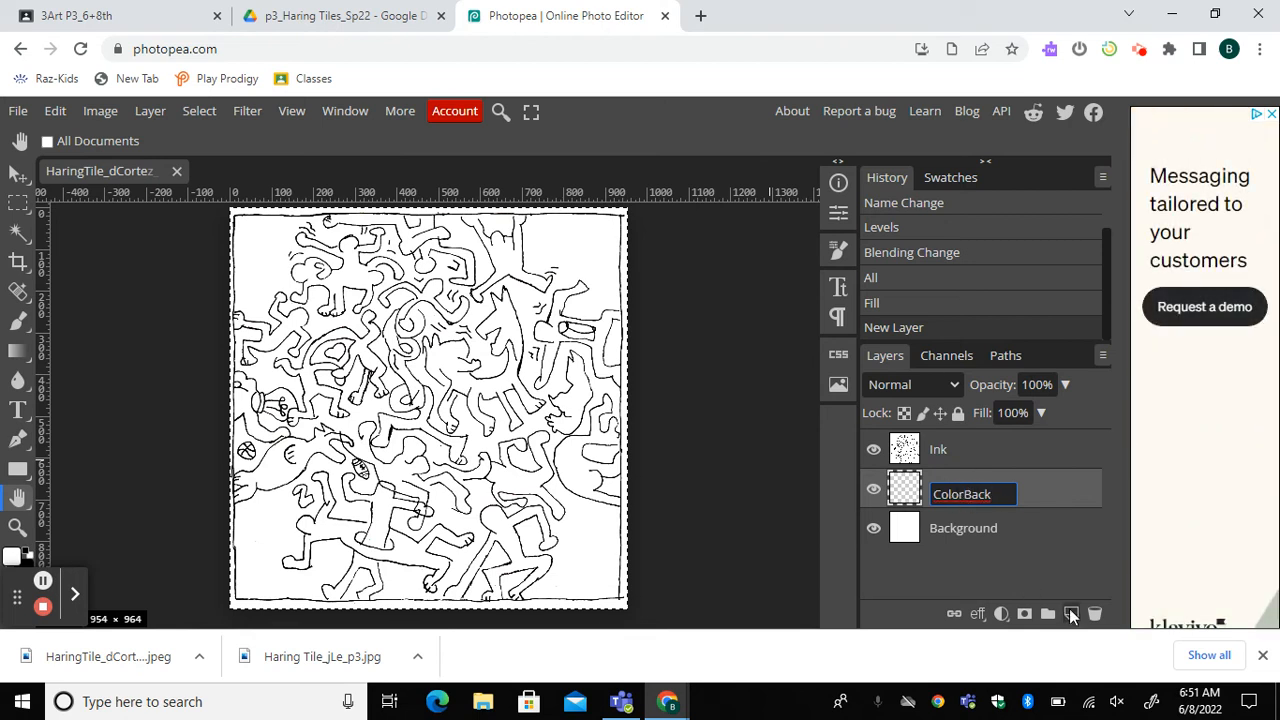
Step: Add another new layer between ColorBack and Ink and name it People
click(1071, 614)
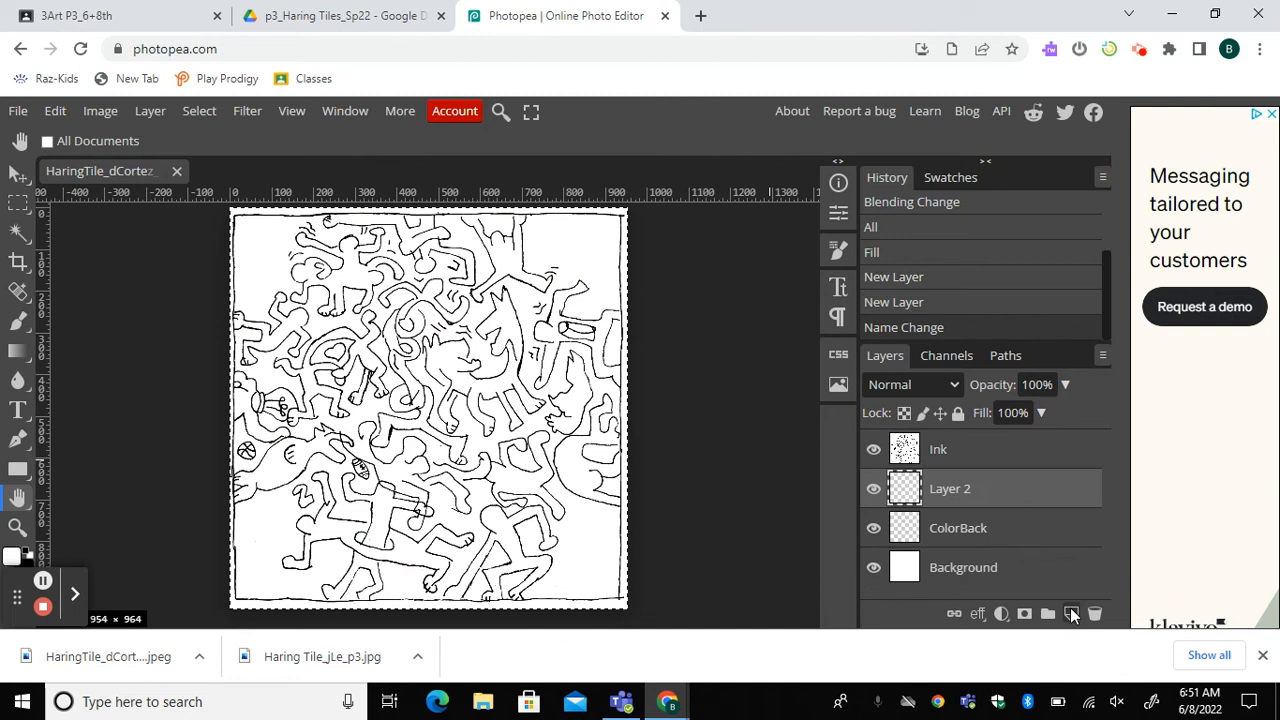
double_click(945, 490)
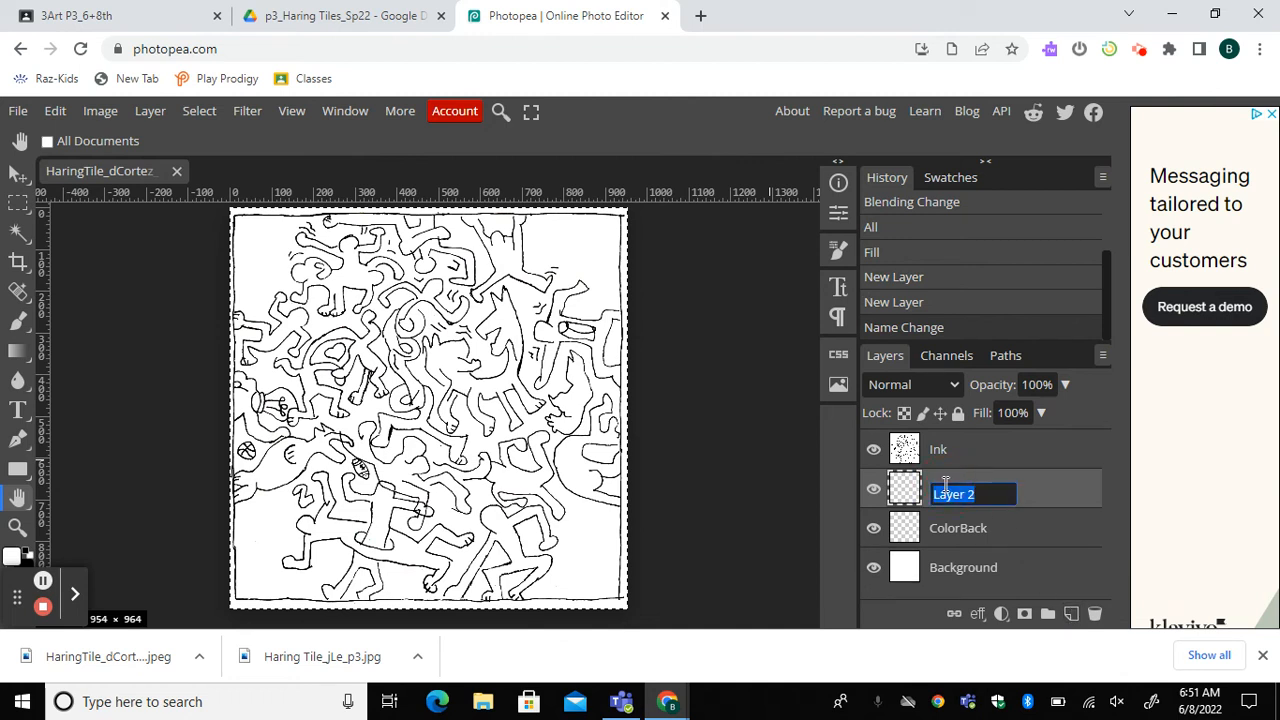
text(People)
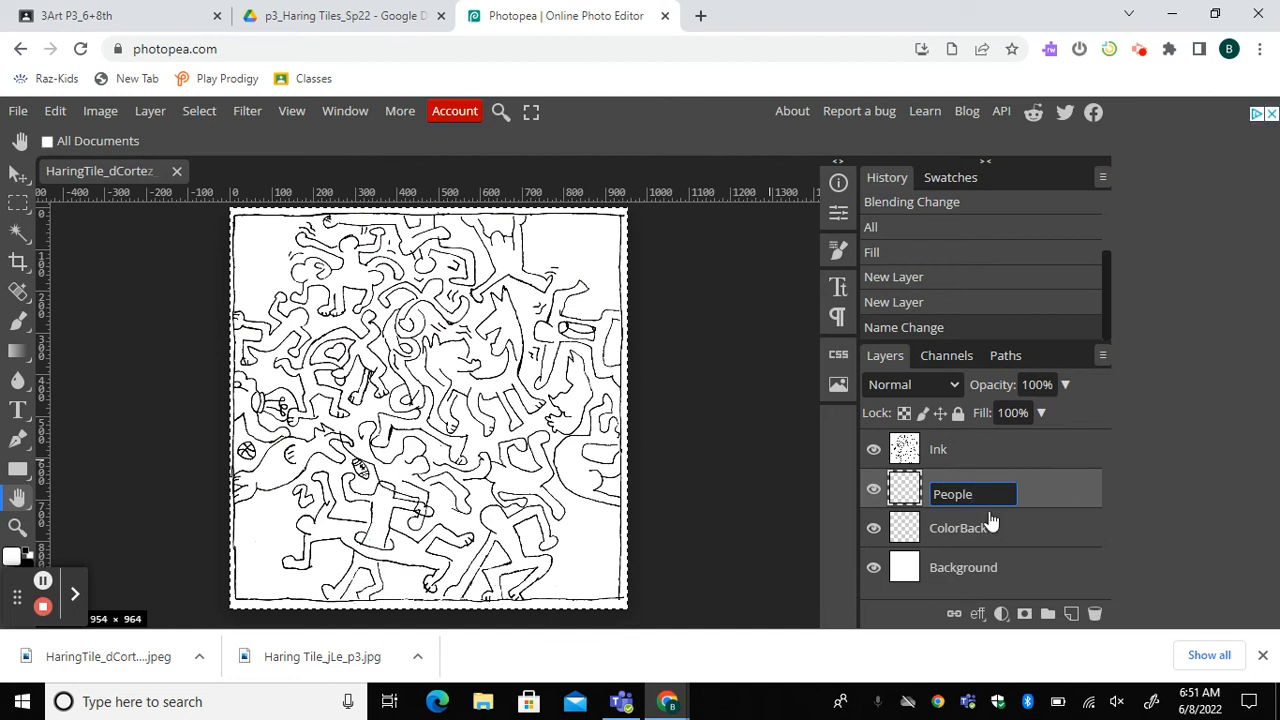
key(Return)
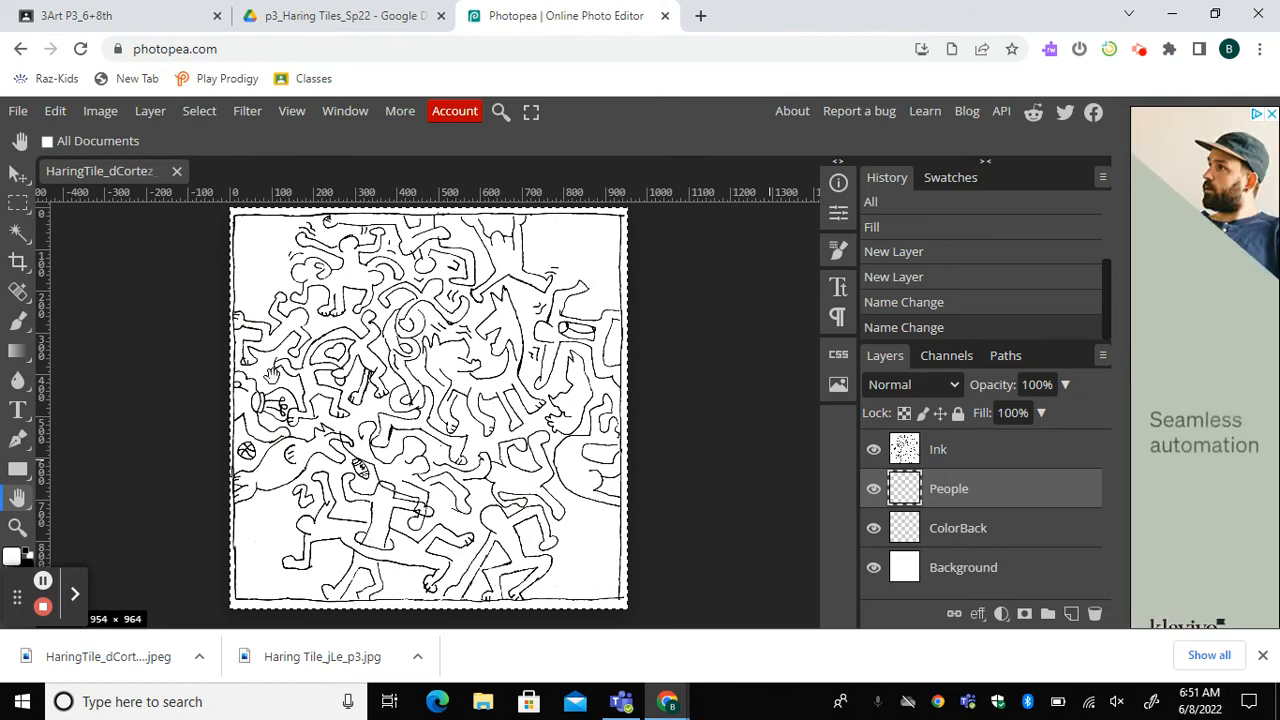
key(ctrl+plus)
key(ctrl+plus)
key(ctrl+plus)
key(ctrl+plus)
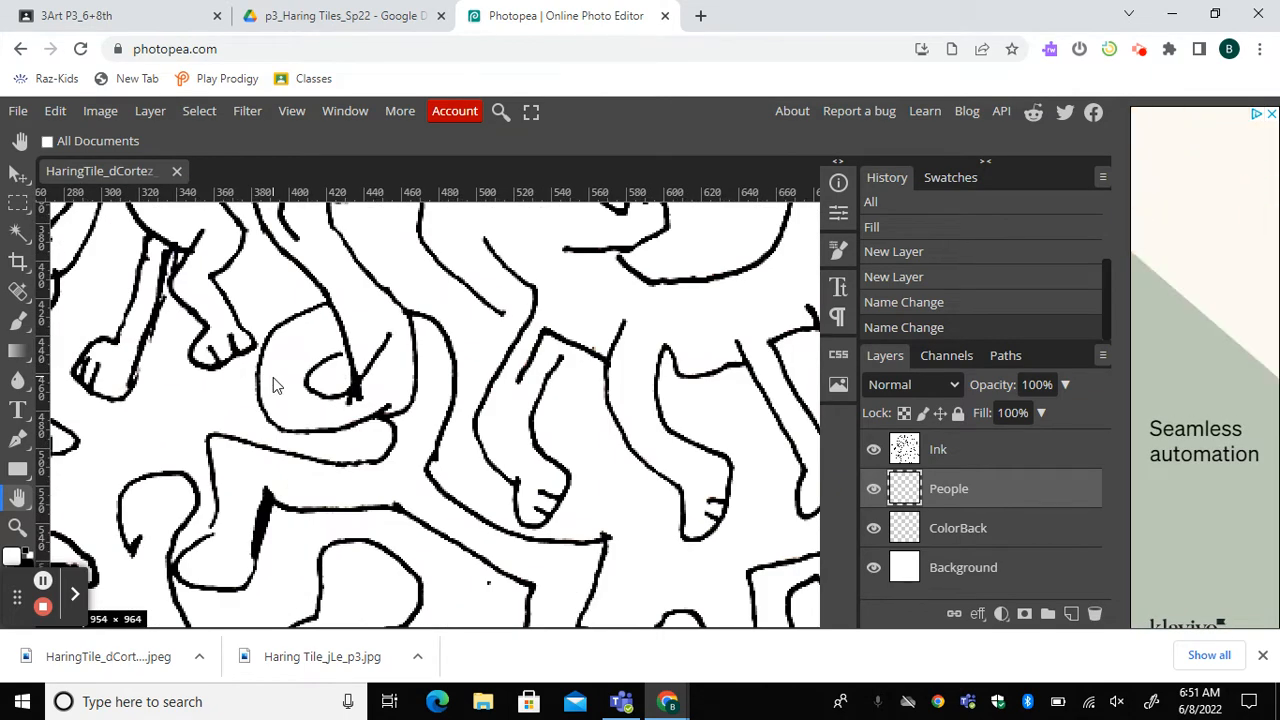
key(ctrl+minus)
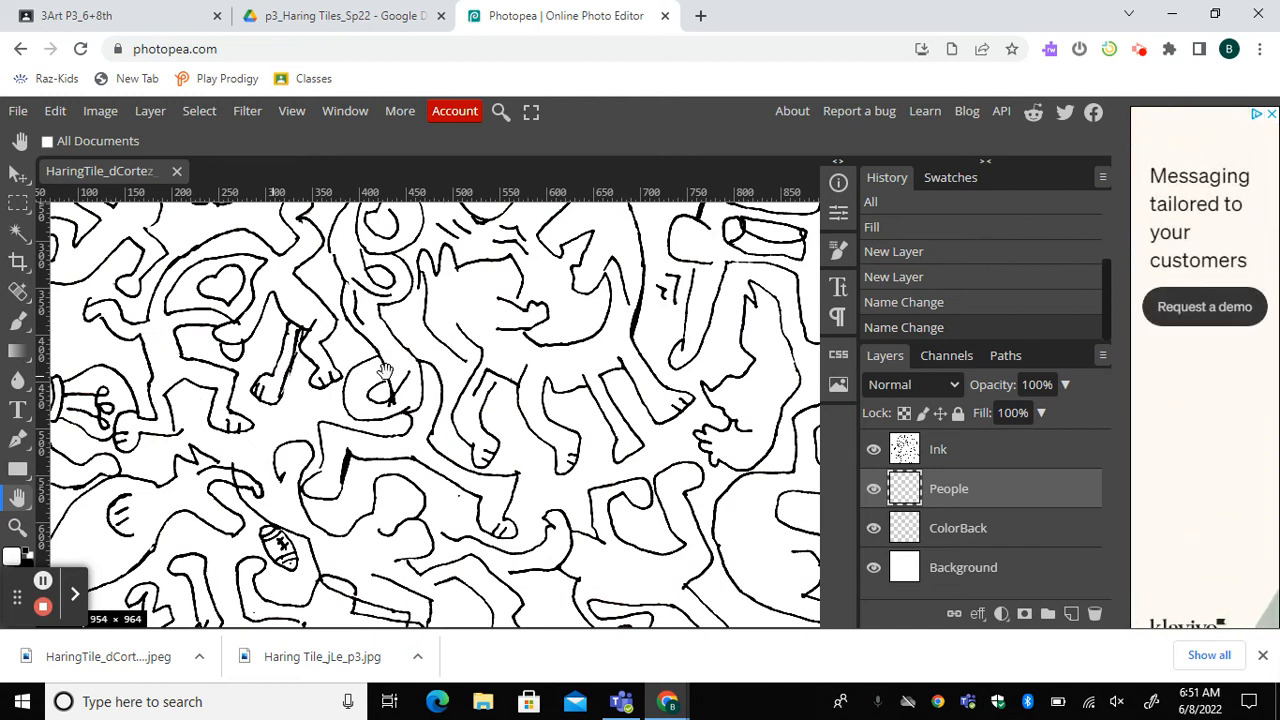
key(ctrl+0)
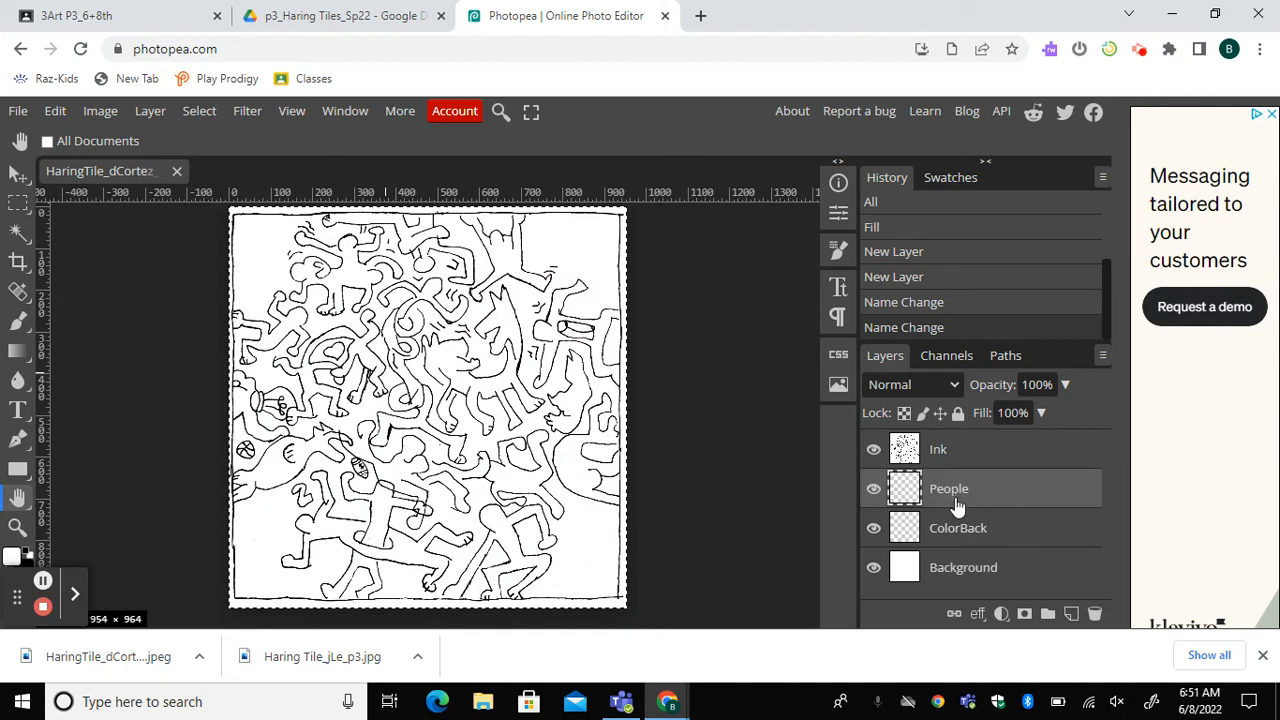
Step: Make the People layer active and set the foreground color to bright red (f20707)
click(952, 531)
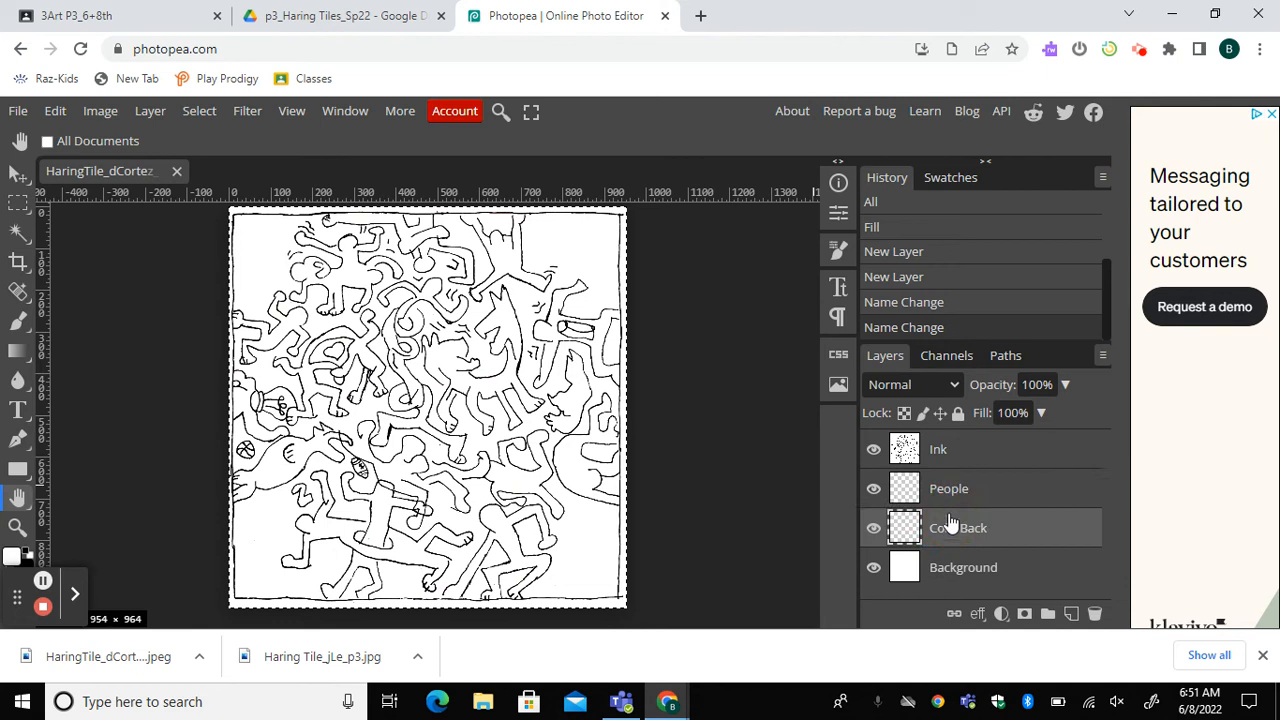
click(943, 488)
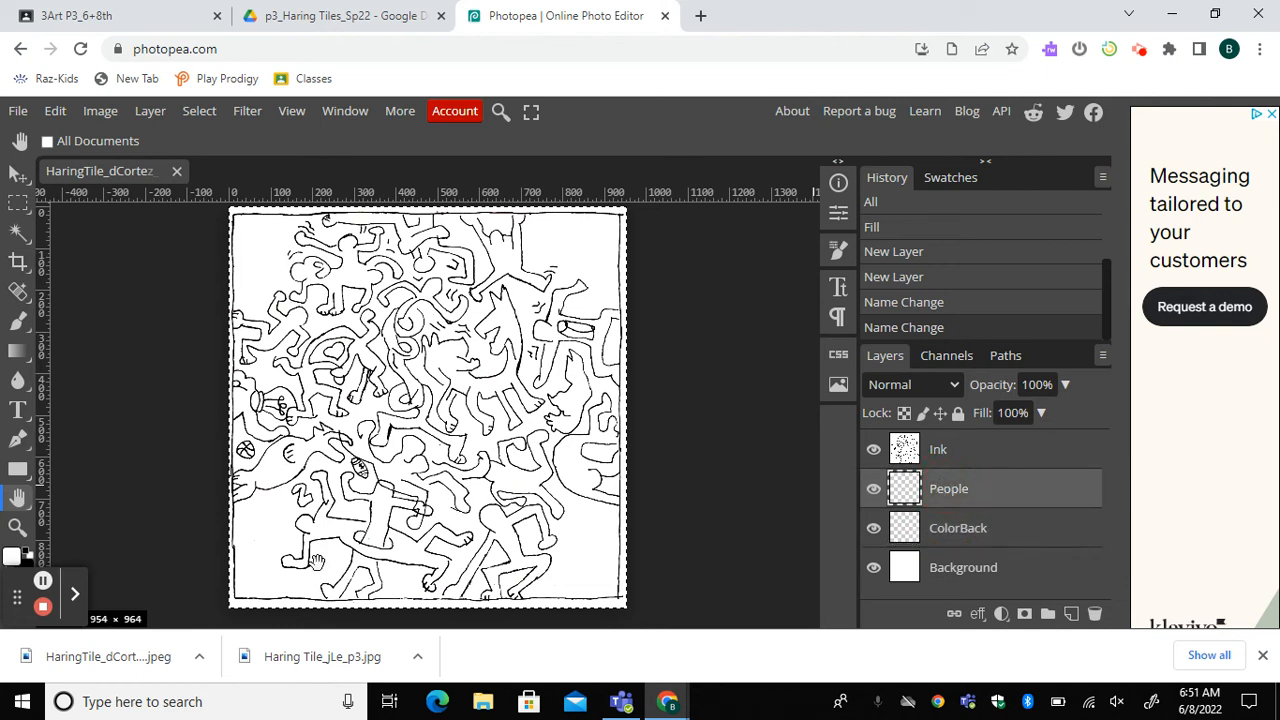
click(12, 557)
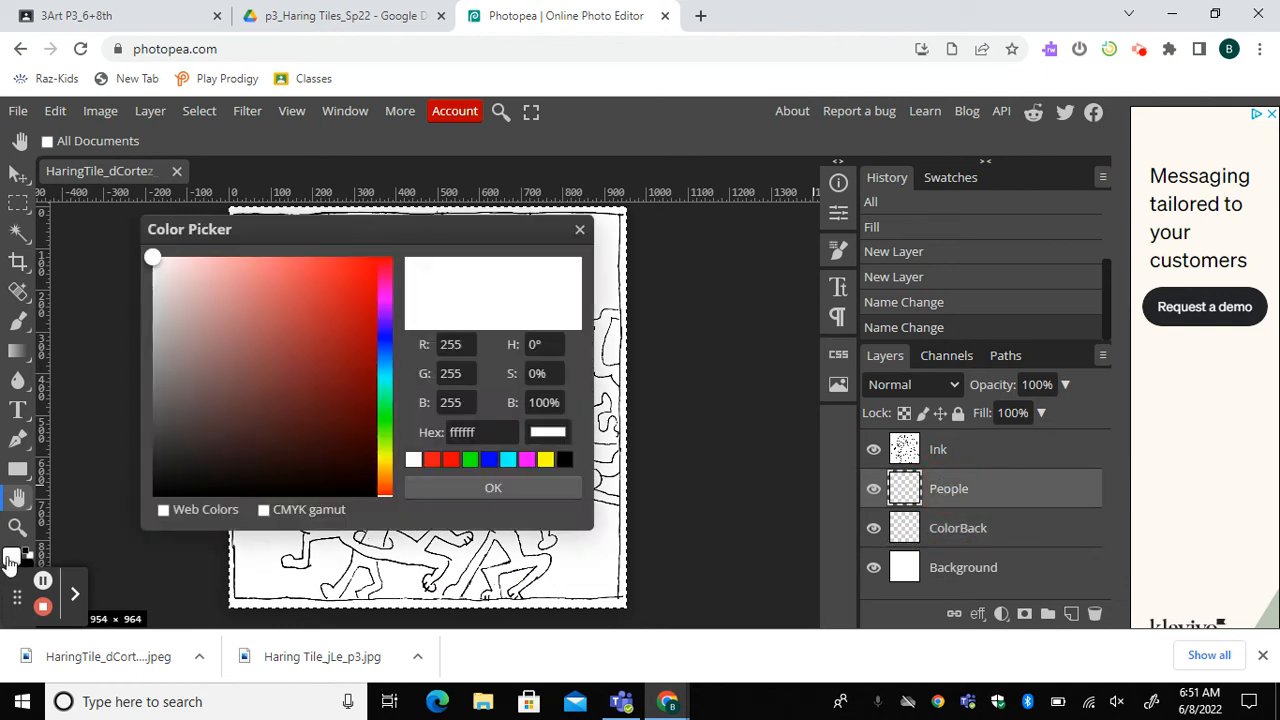
click(370, 269)
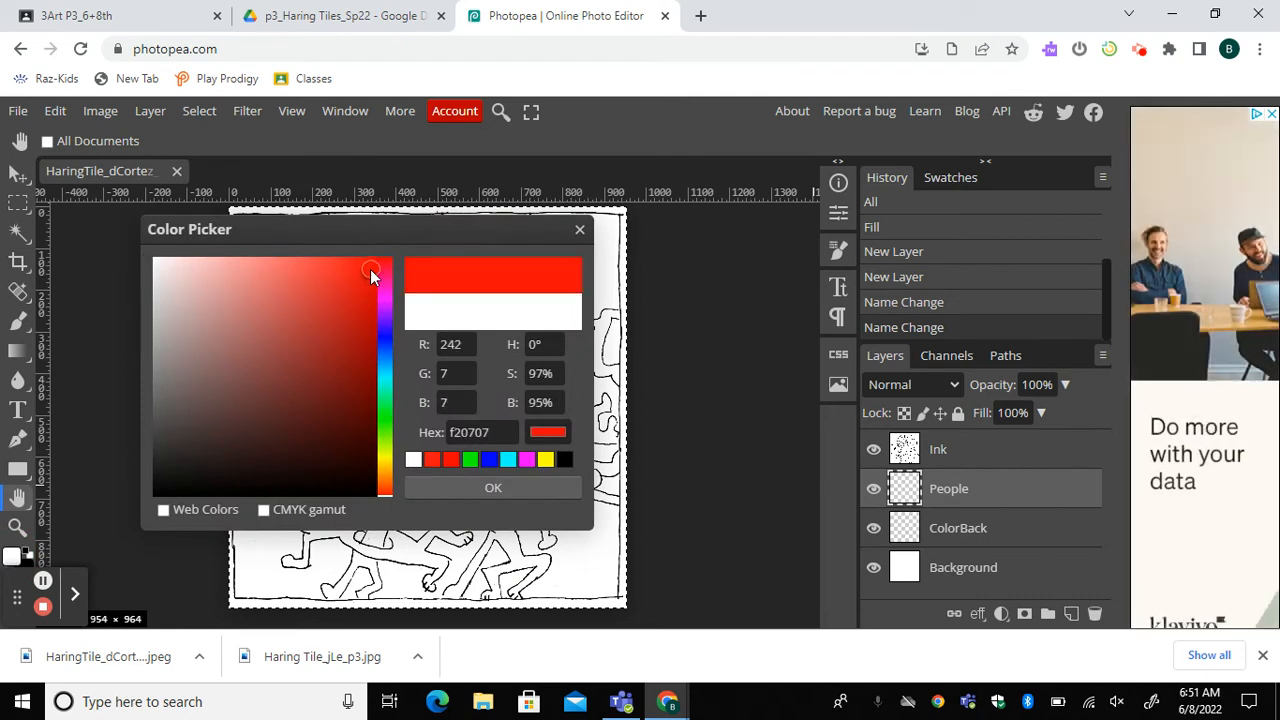
click(488, 487)
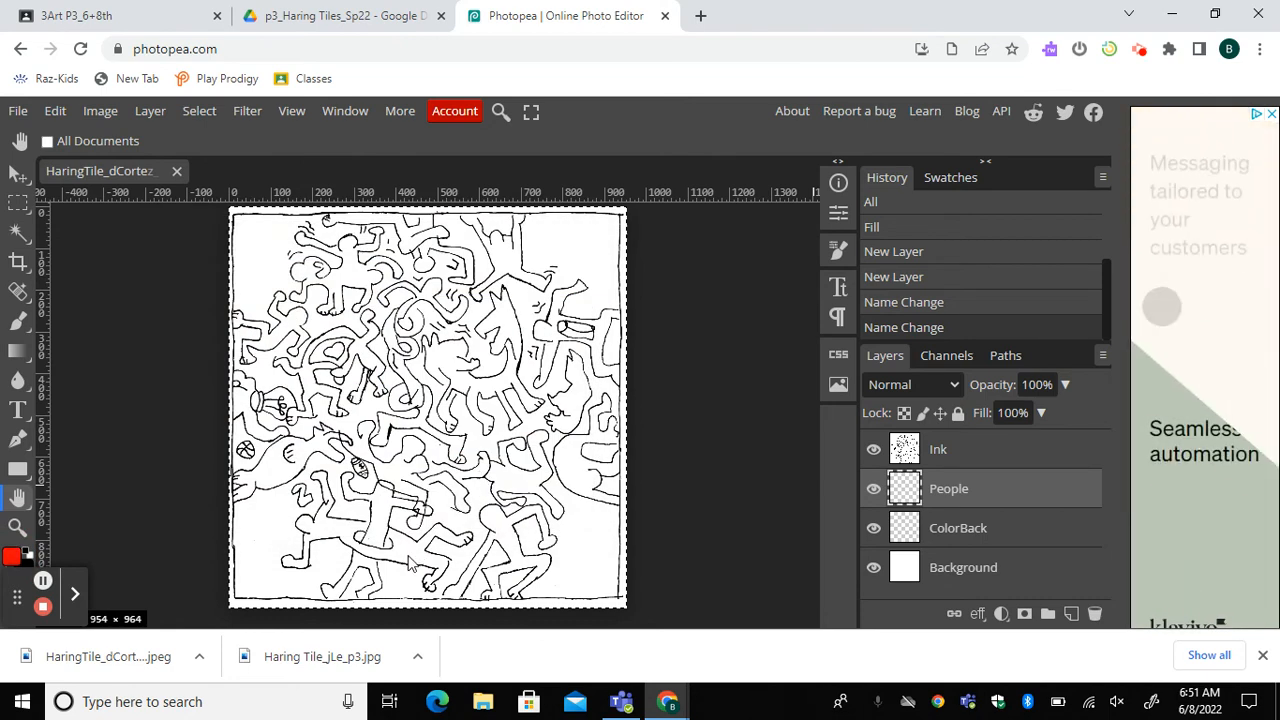
Step: Set the People layer's blend mode to Darken
scroll(408, 563, up, 5)
scroll(408, 563, up, 4)
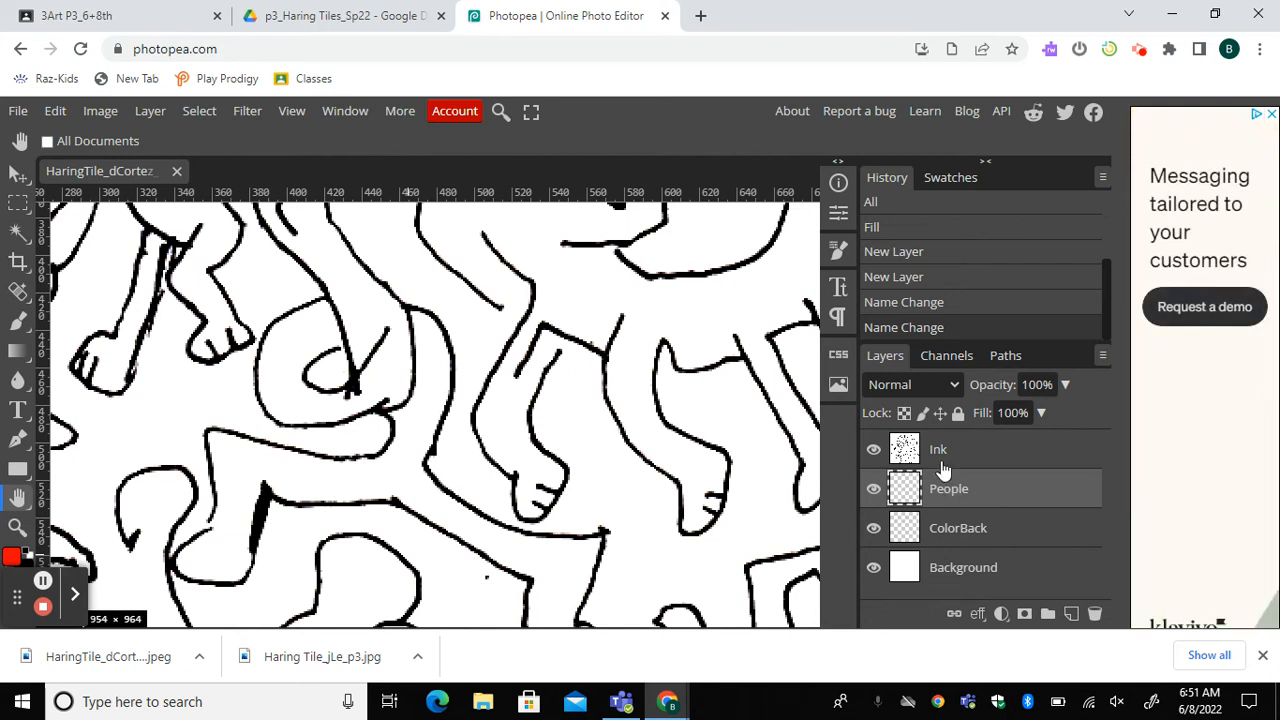
click(952, 386)
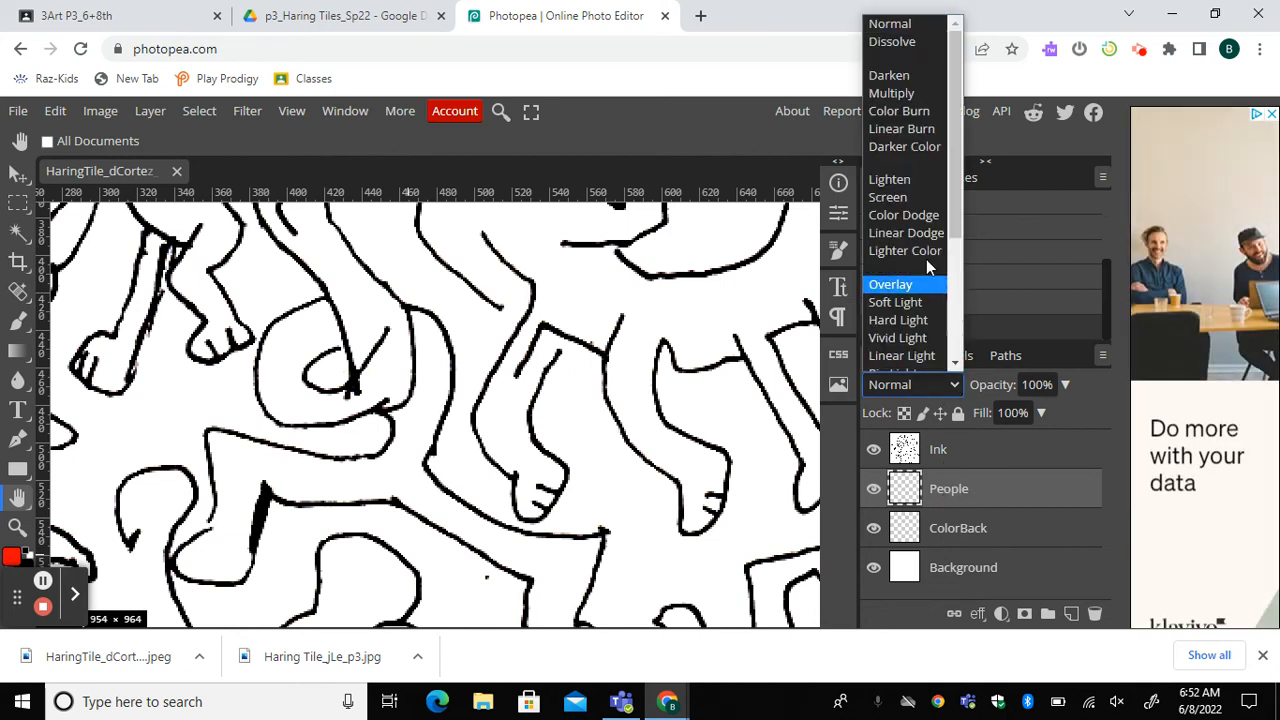
click(889, 75)
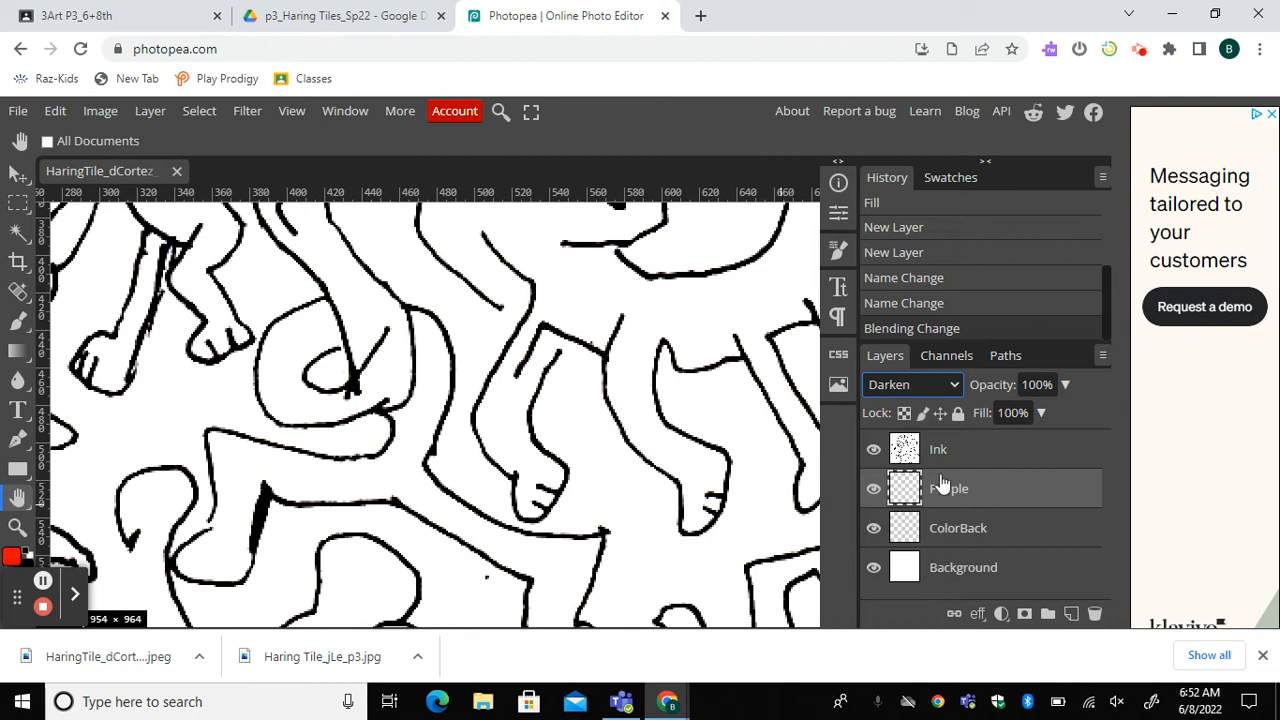
Step: Brush a red stroke down the limb near the drawing's center on the People layer and erase the paint spilling past its outline
click(17, 325)
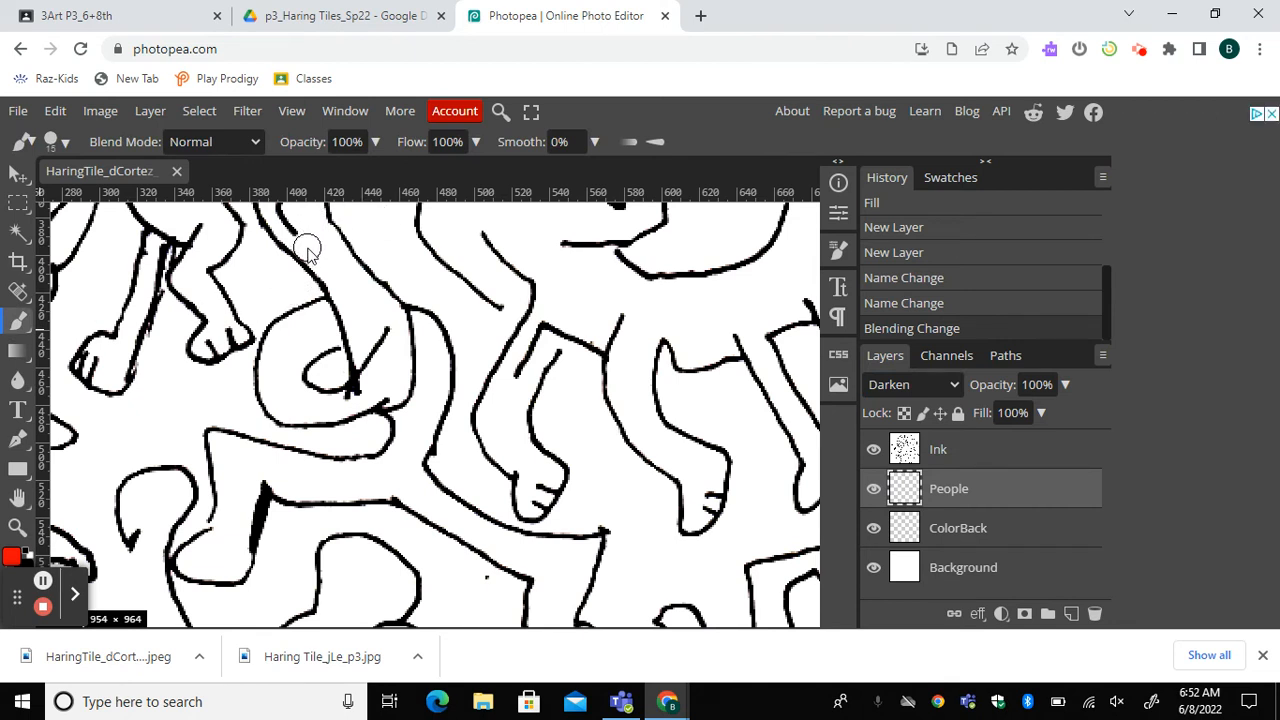
mouse_move(307, 250)
mouse_down()
mouse_move(339, 292)
mouse_move(340, 385)
mouse_up()
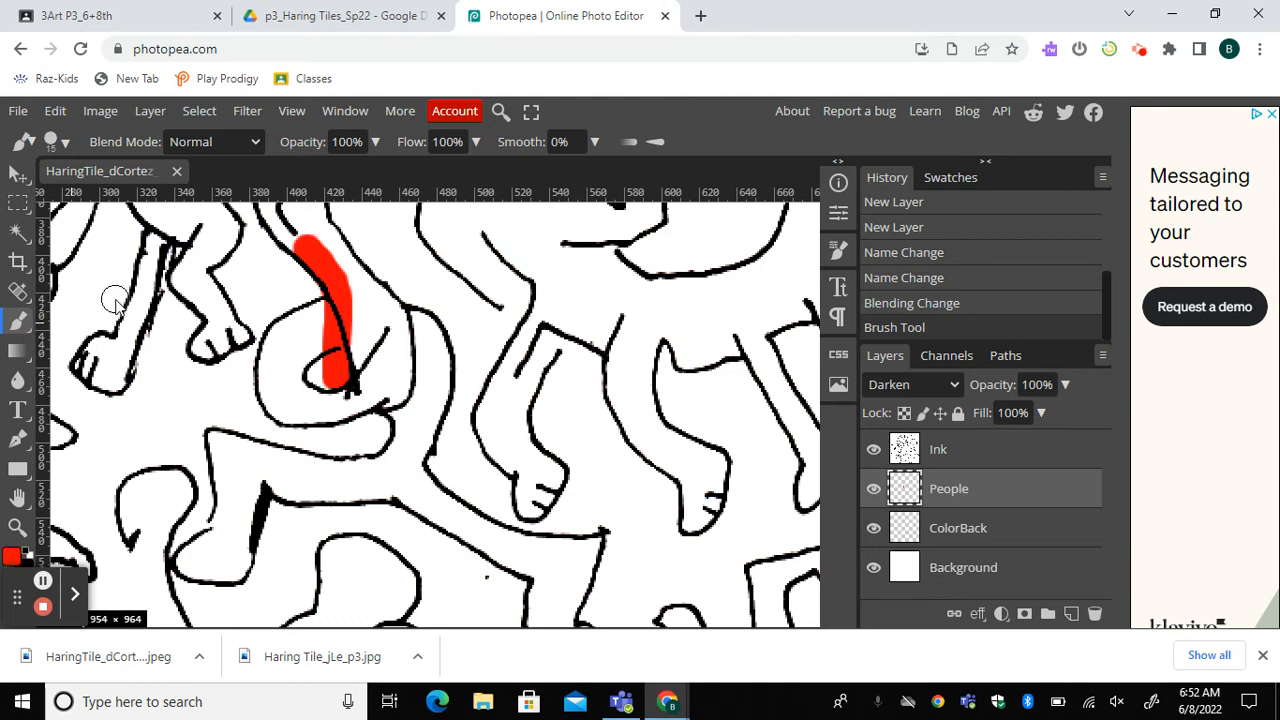
key(e)
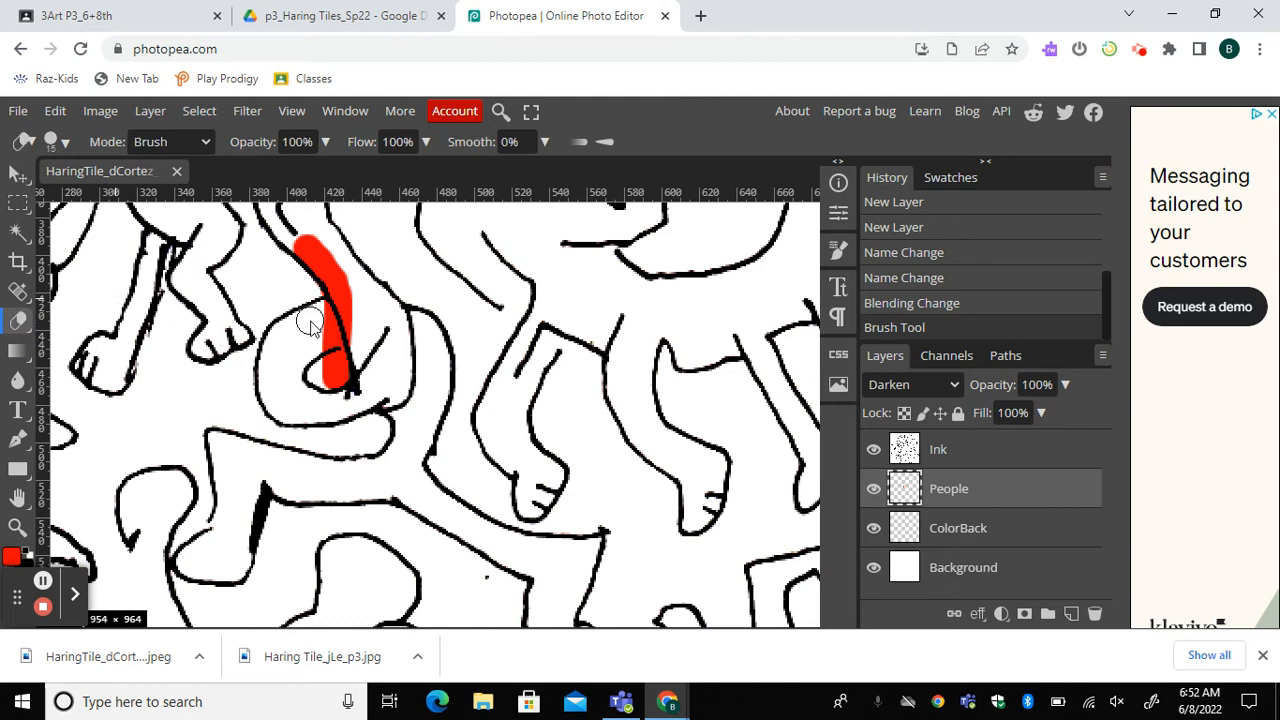
mouse_move(320, 314)
mouse_down()
mouse_move(342, 376)
mouse_move(333, 358)
mouse_up()
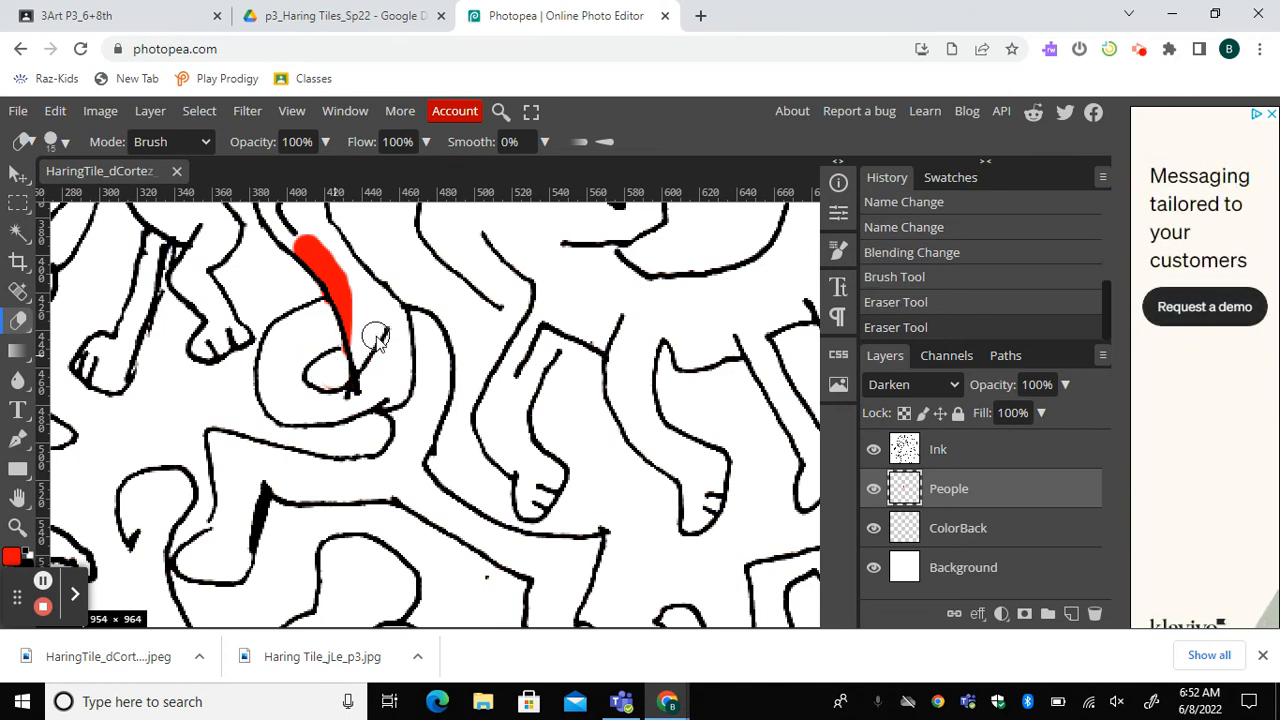
Step: Extend the red paint across the central limb with the Brush tool and erase the excess outside its ink lines
key(b)
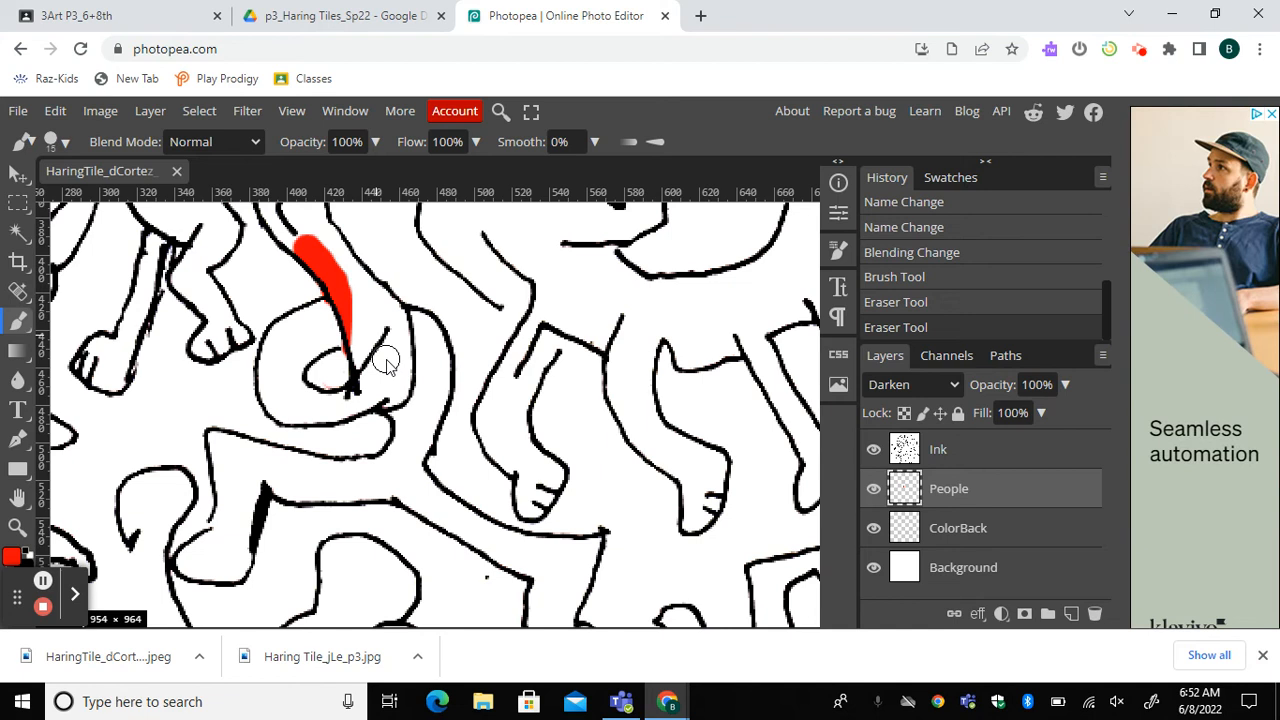
mouse_move(388, 365)
mouse_down()
mouse_move(357, 337)
mouse_move(350, 298)
mouse_move(365, 243)
mouse_up()
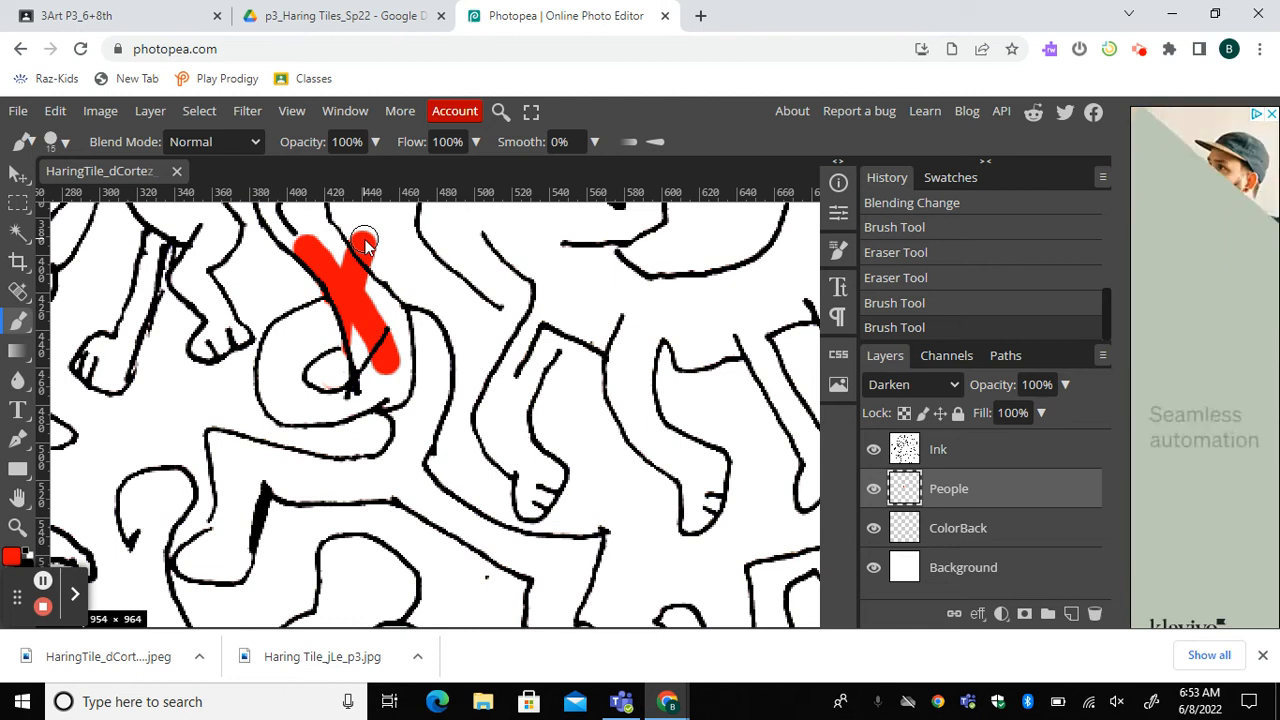
key(e)
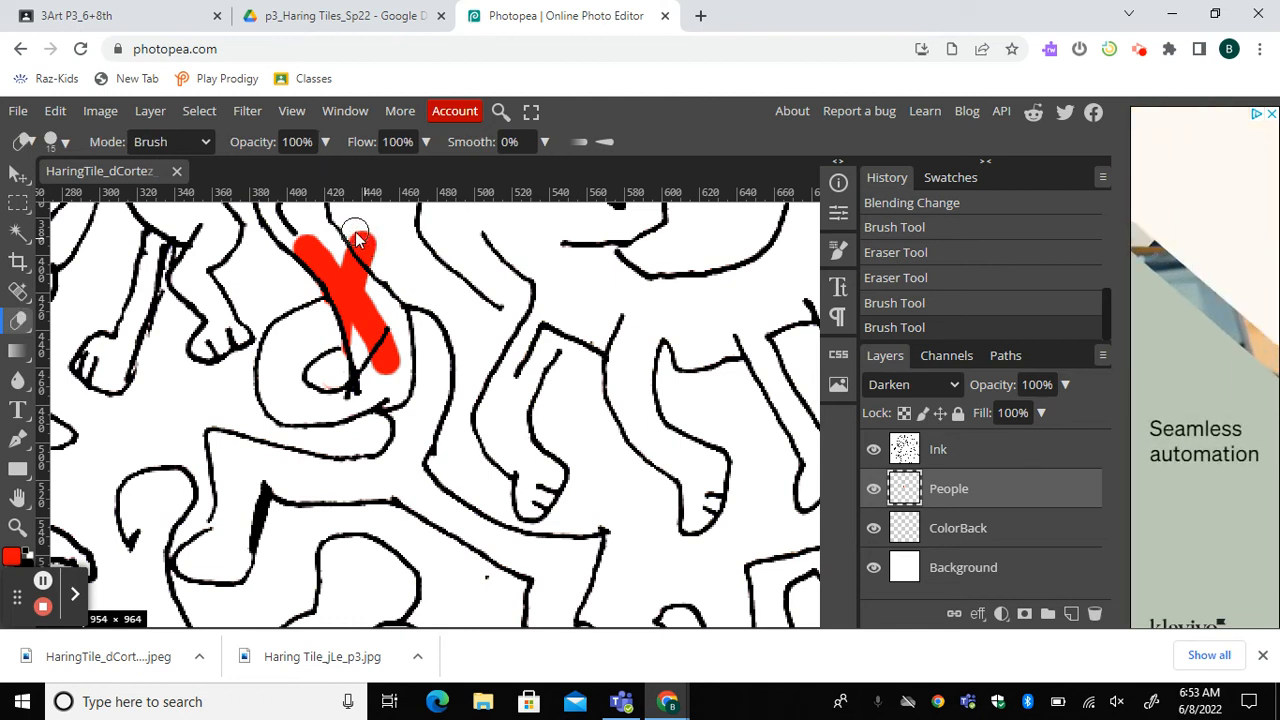
drag(378, 262, 360, 240)
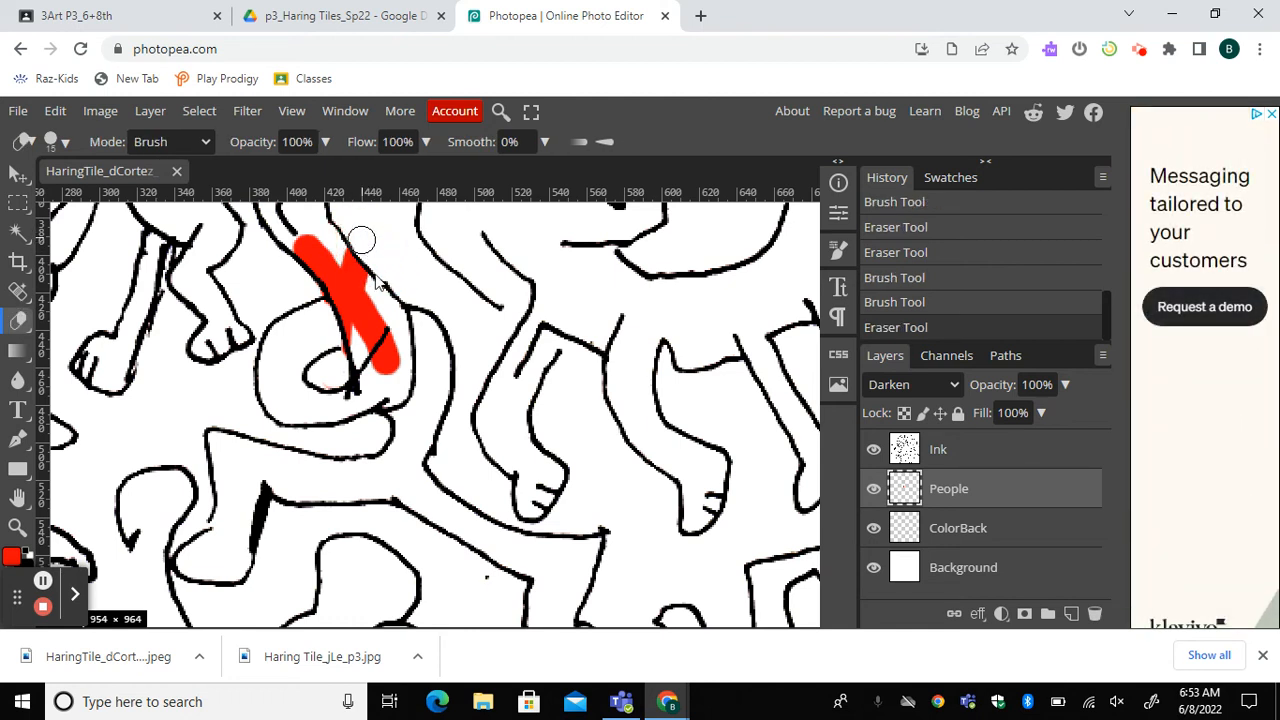
click(333, 355)
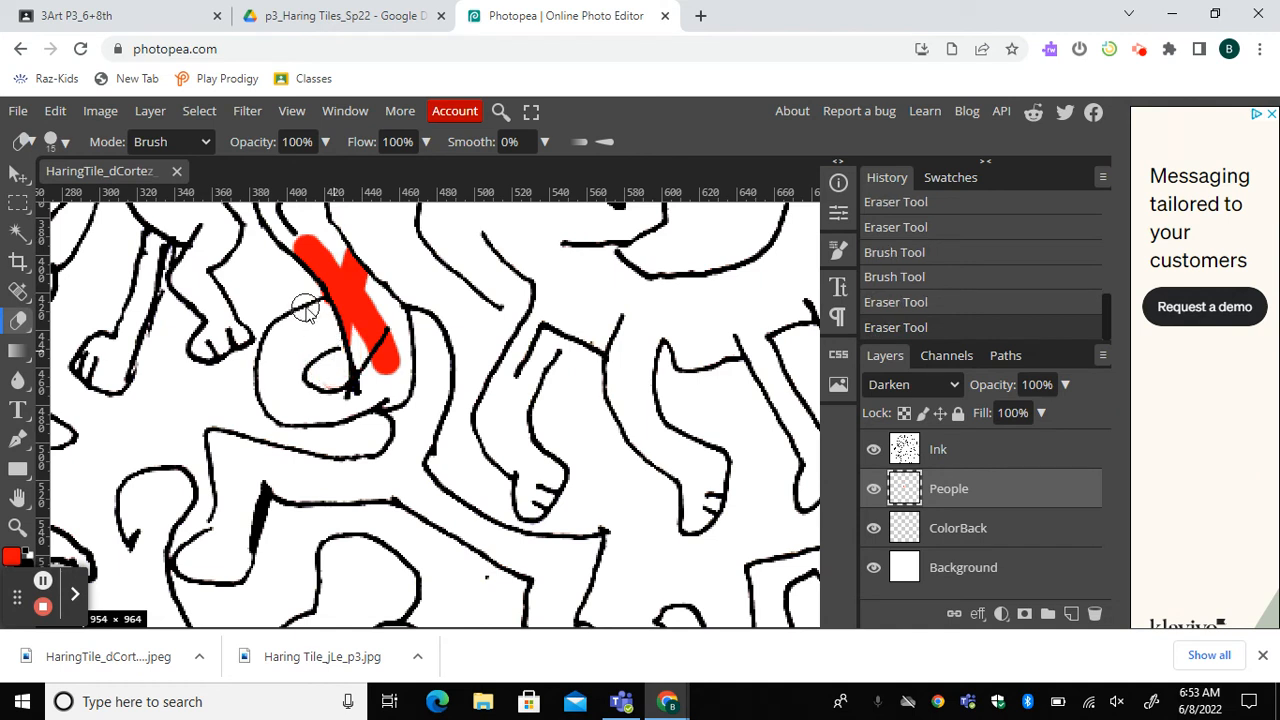
click(314, 308)
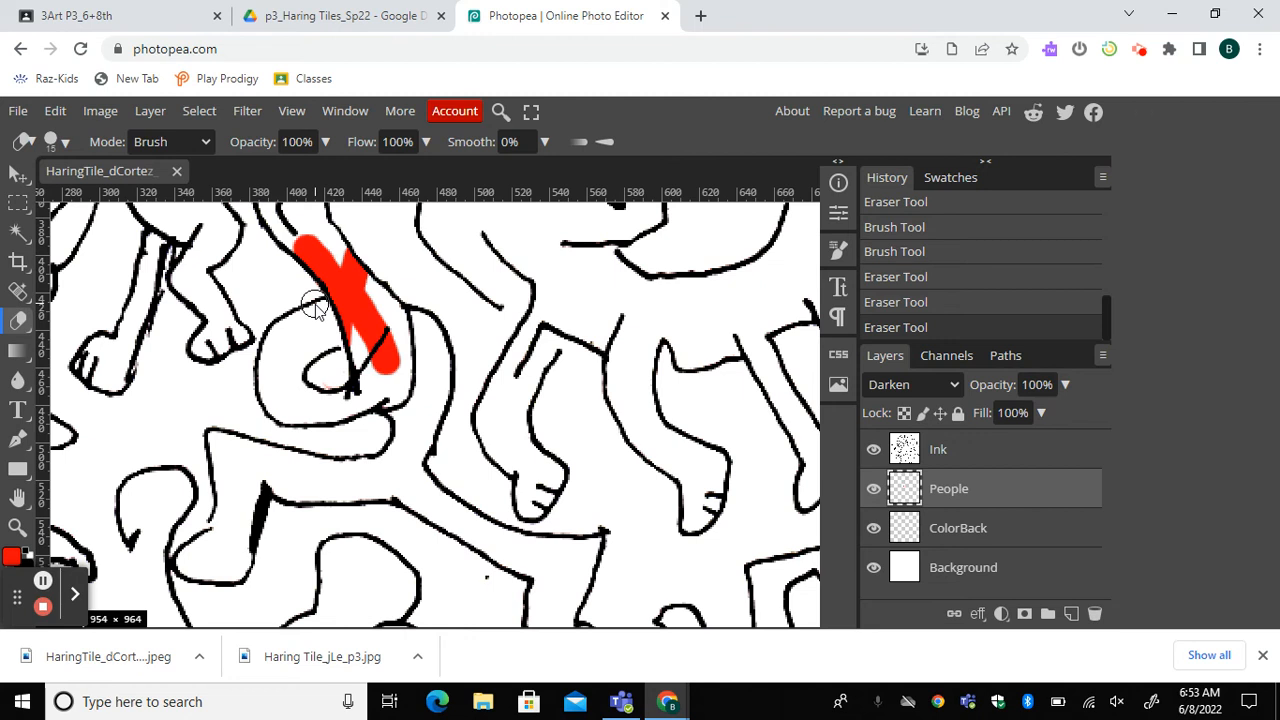
Step: Save the layered drawing as a PSD named HaringTile_aStudent_p# in the Downloads folder
key(ctrl+0)
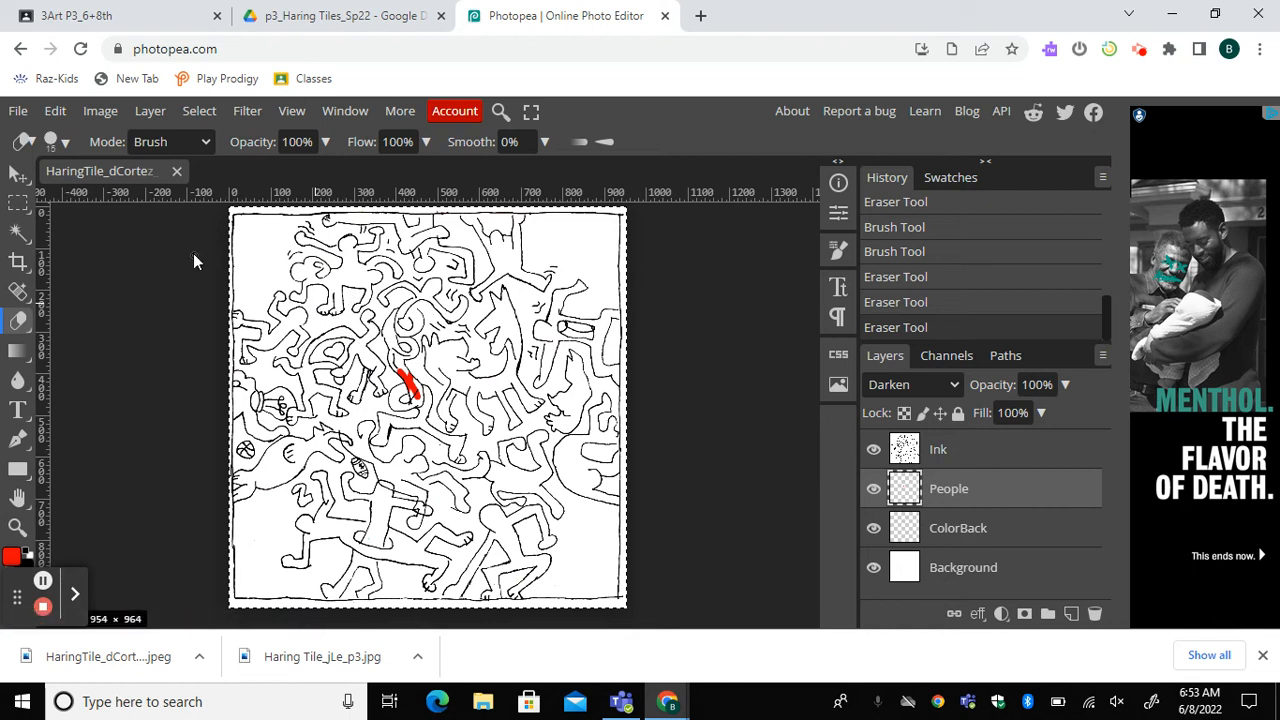
click(18, 111)
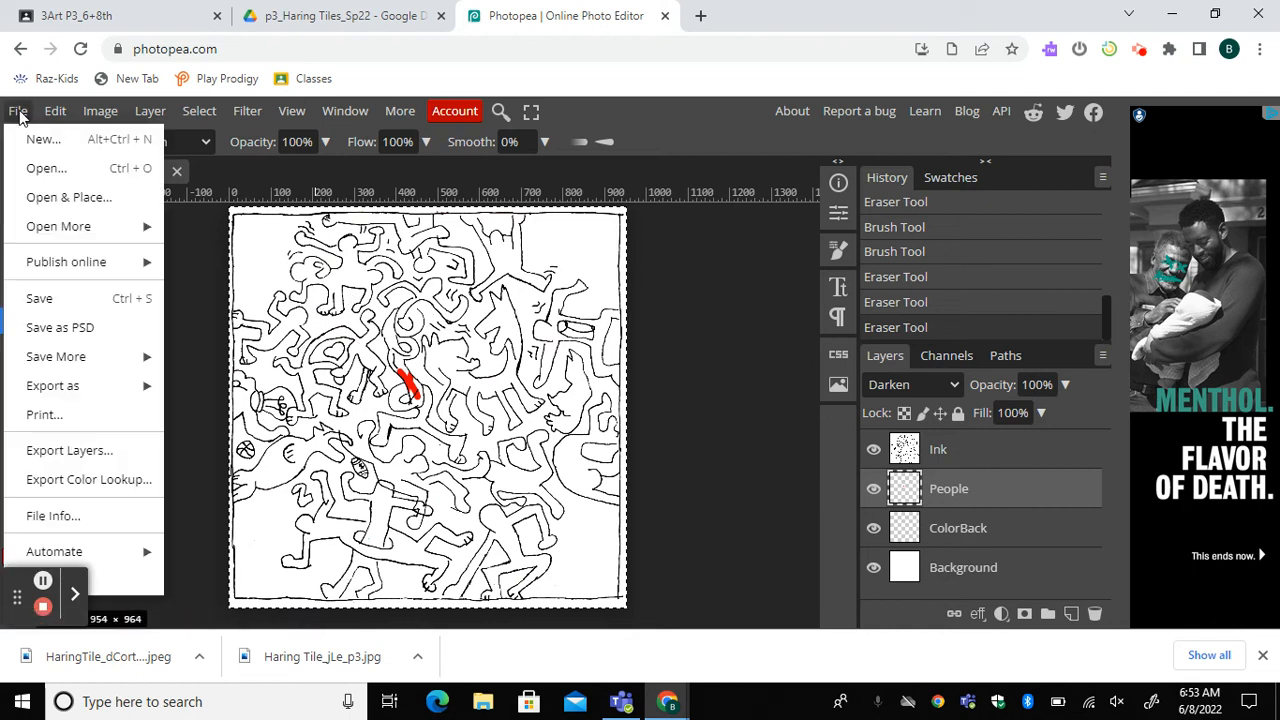
click(75, 340)
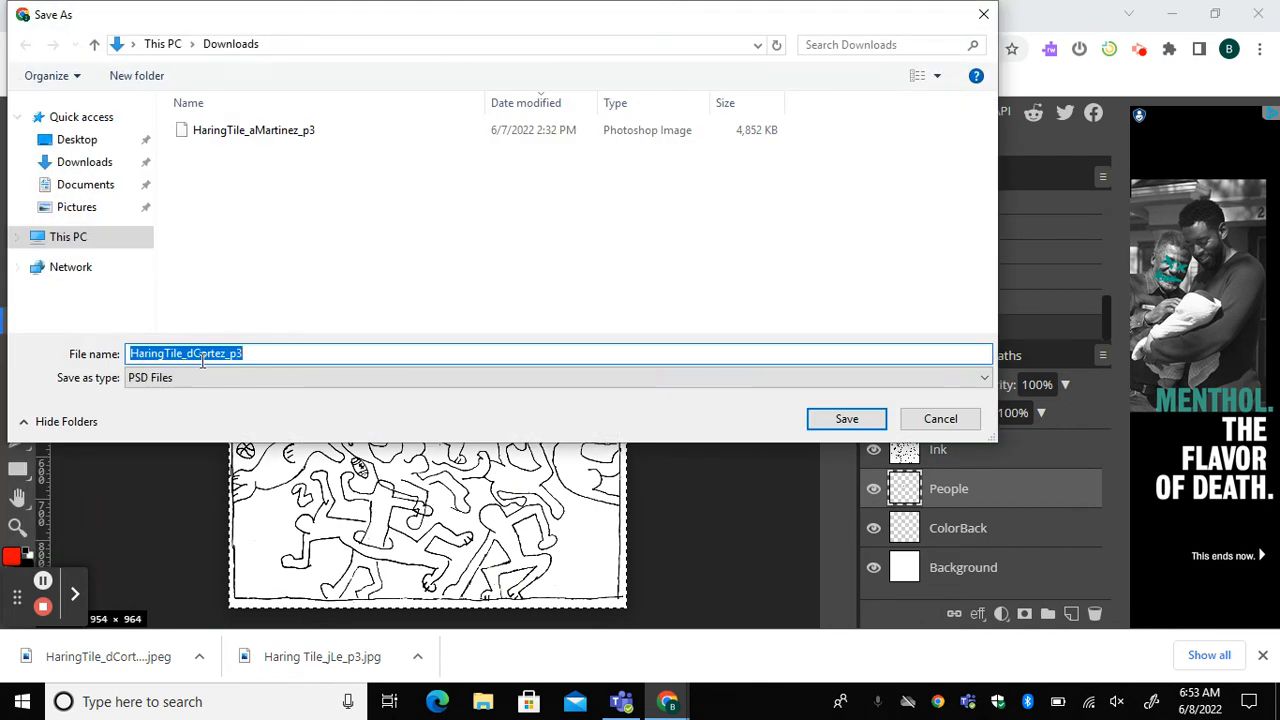
click(201, 355)
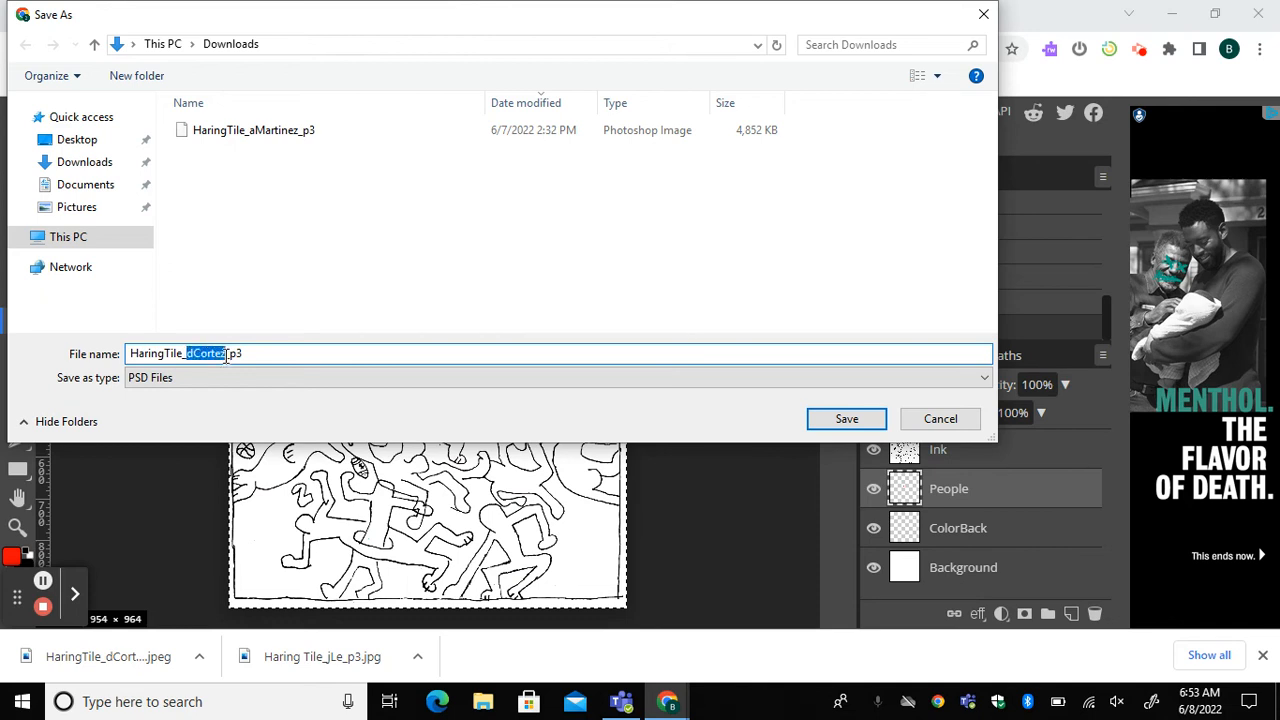
text(aStuden)
click(188, 353)
text(a)
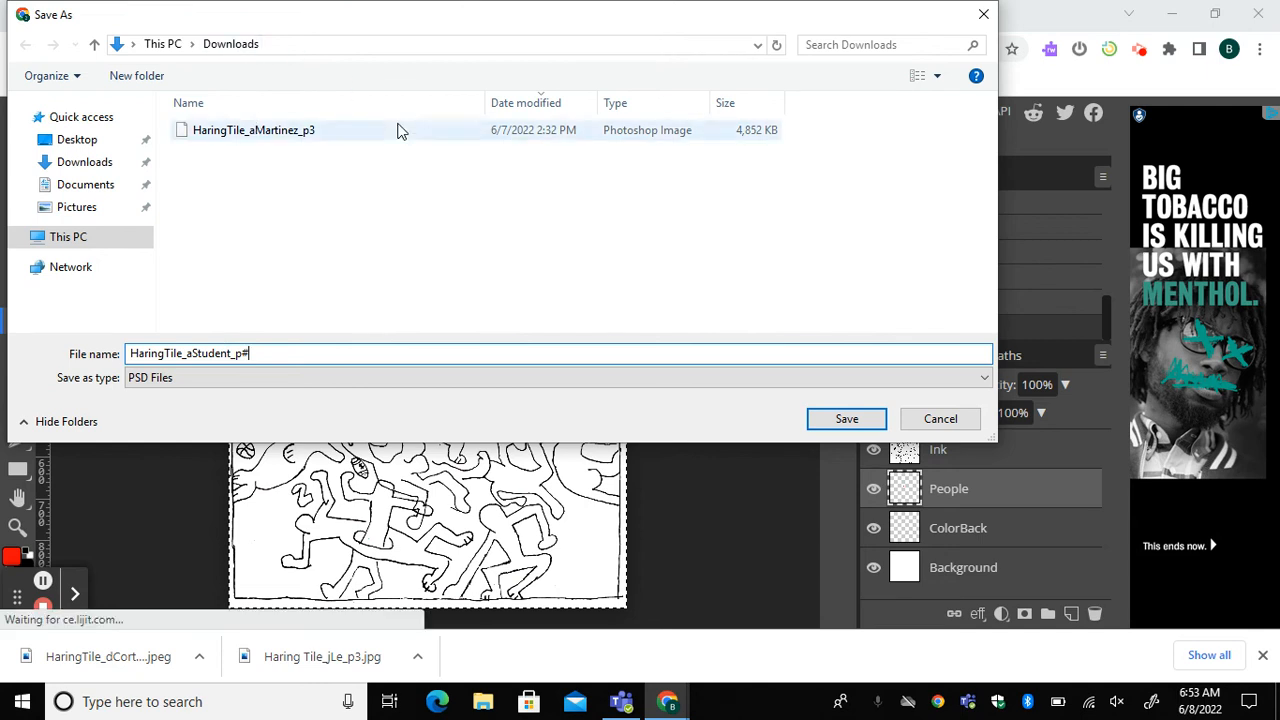
click(836, 421)
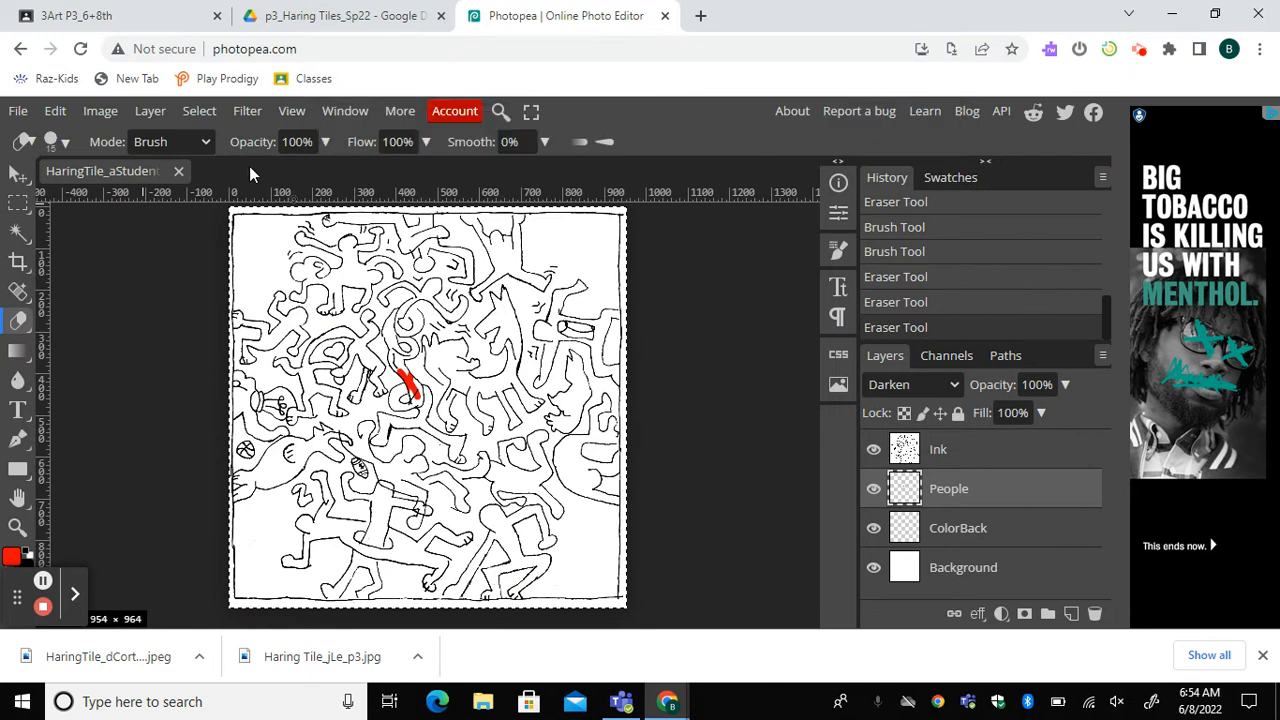
Step: Export the drawing as a JPG named HaringTile_aStudent_p#
click(18, 114)
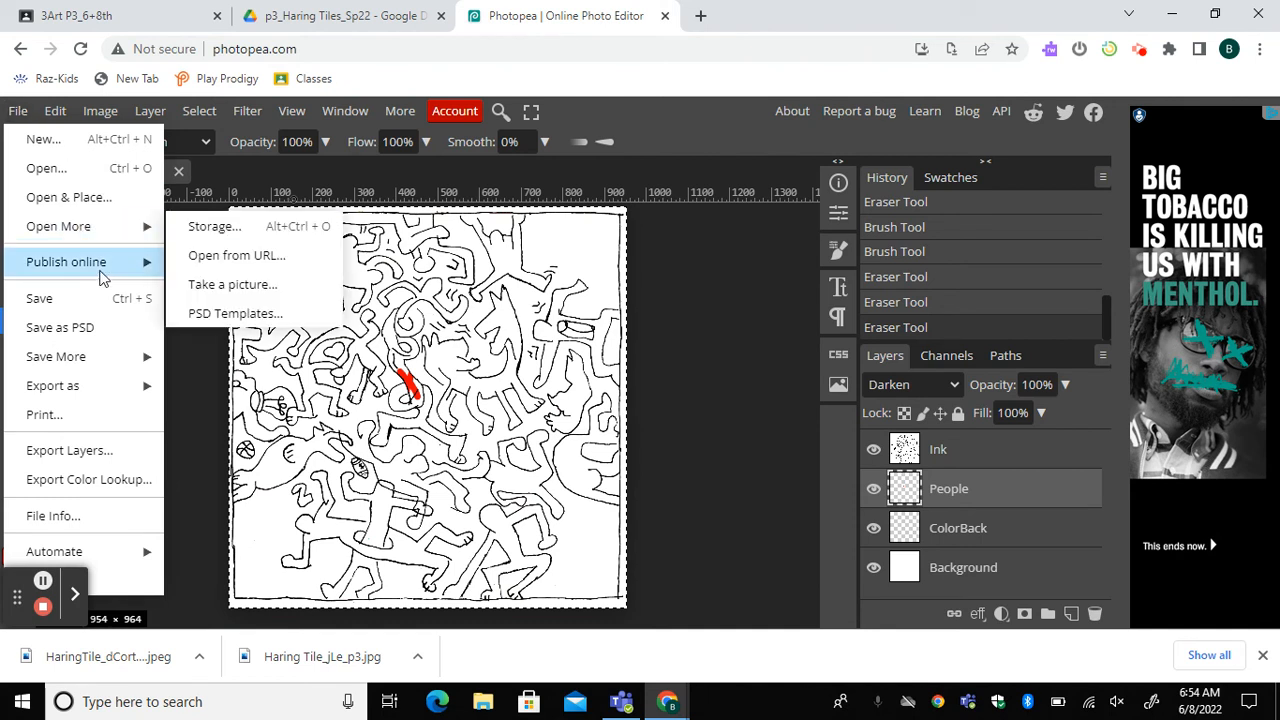
mouse_move(127, 385)
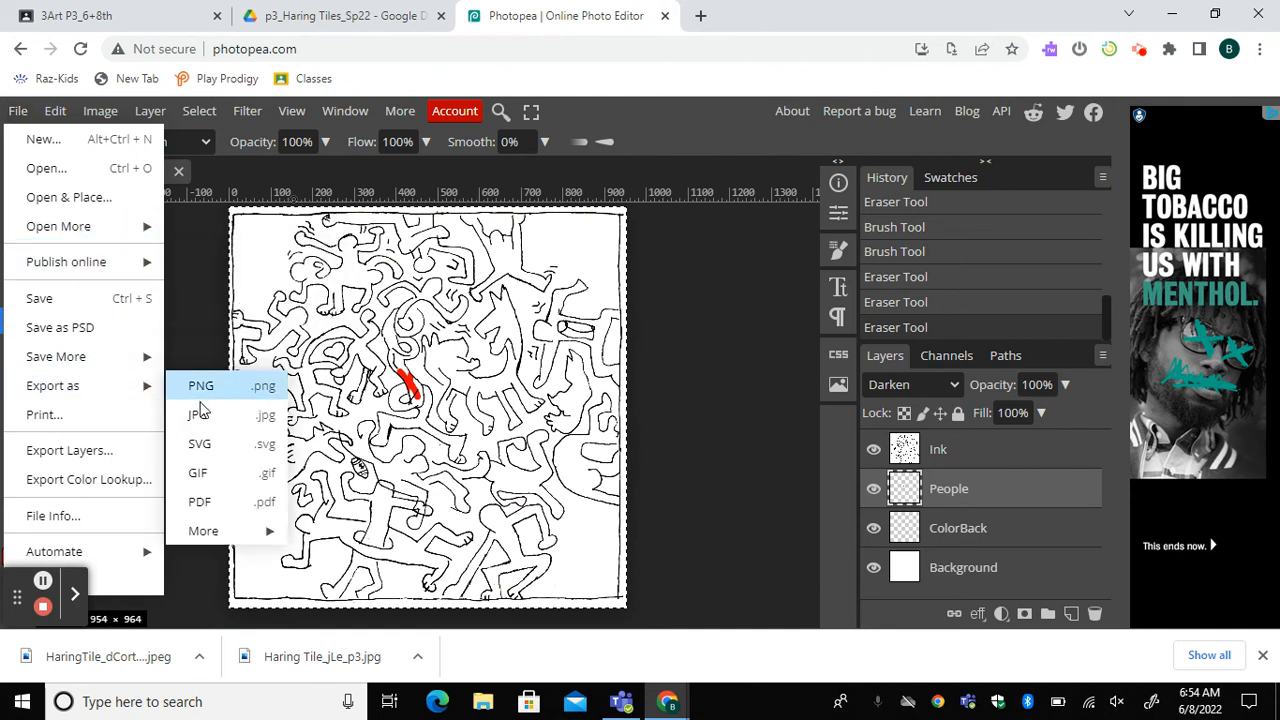
click(205, 415)
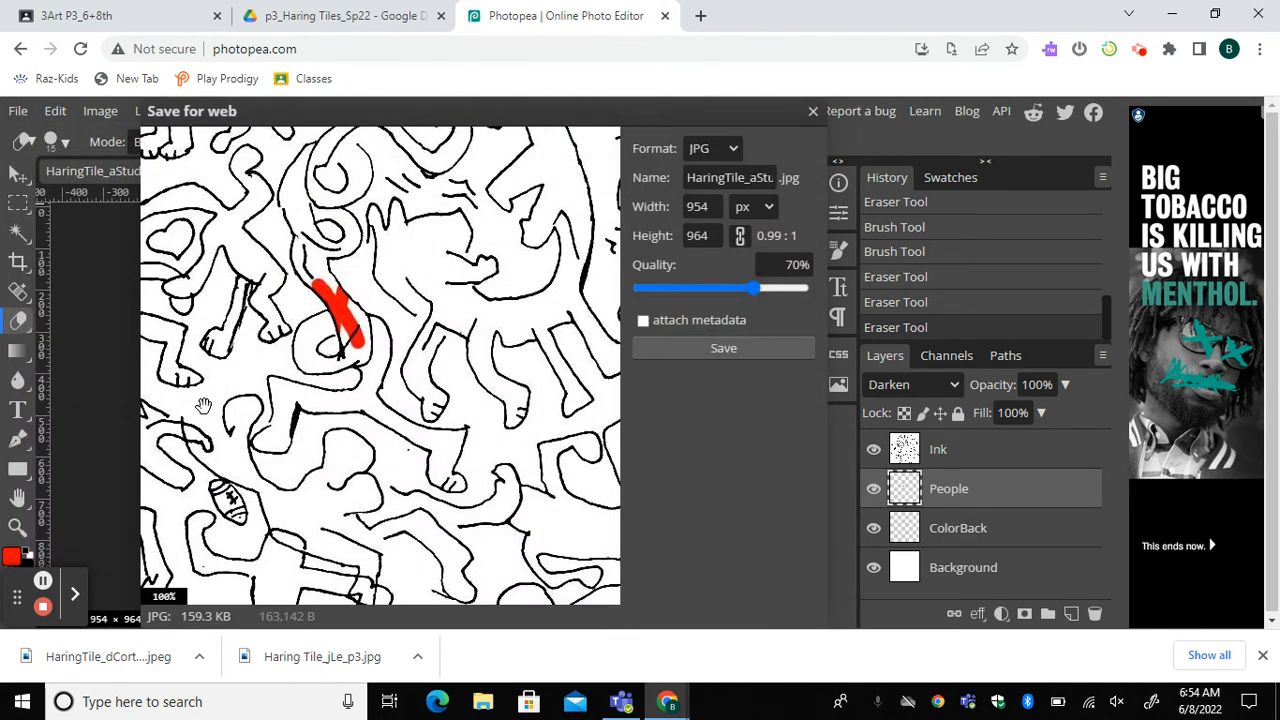
click(699, 346)
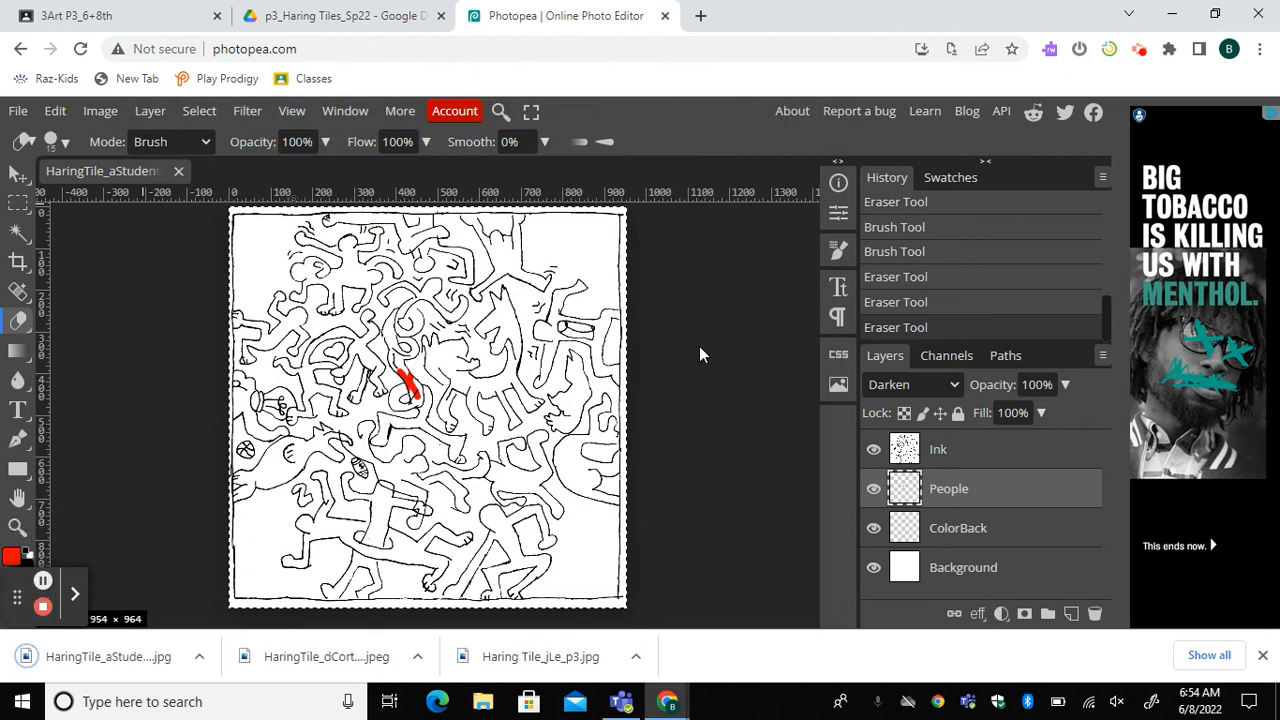
Step: Open the period 3 Sketches presentation in Google Slides in a new browser tab and dismiss the Meet promotion
click(701, 18)
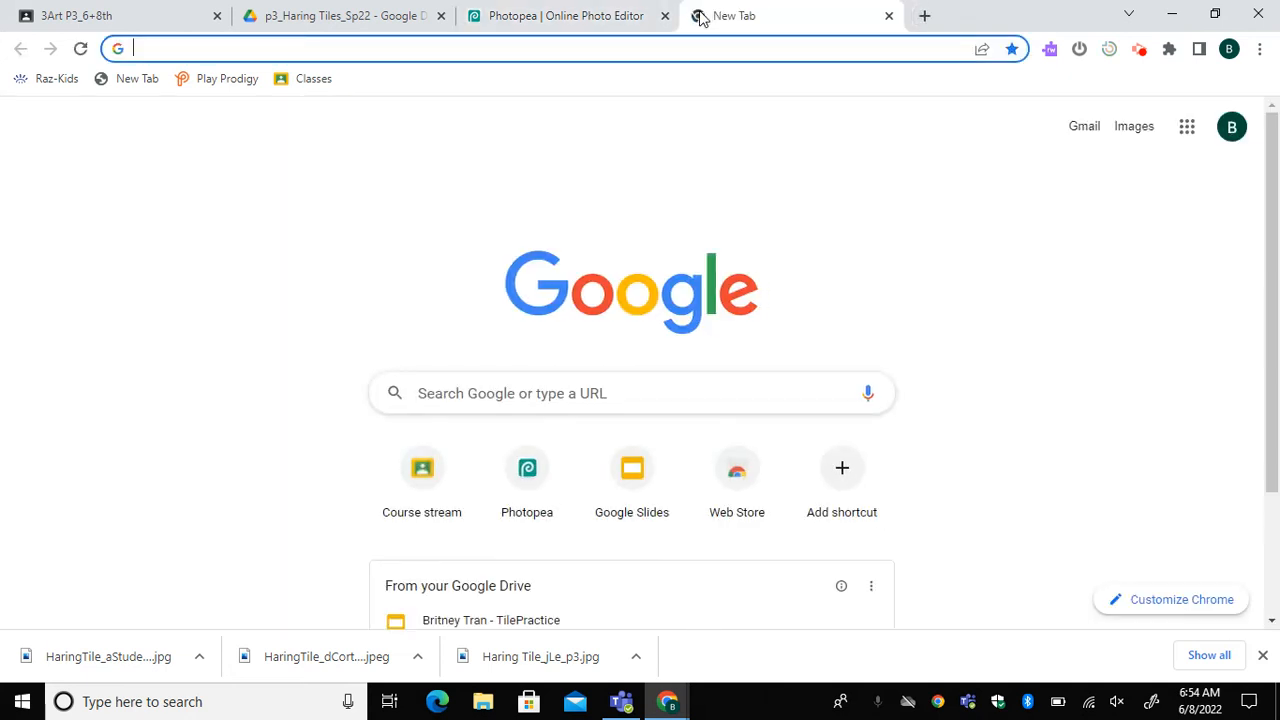
click(634, 479)
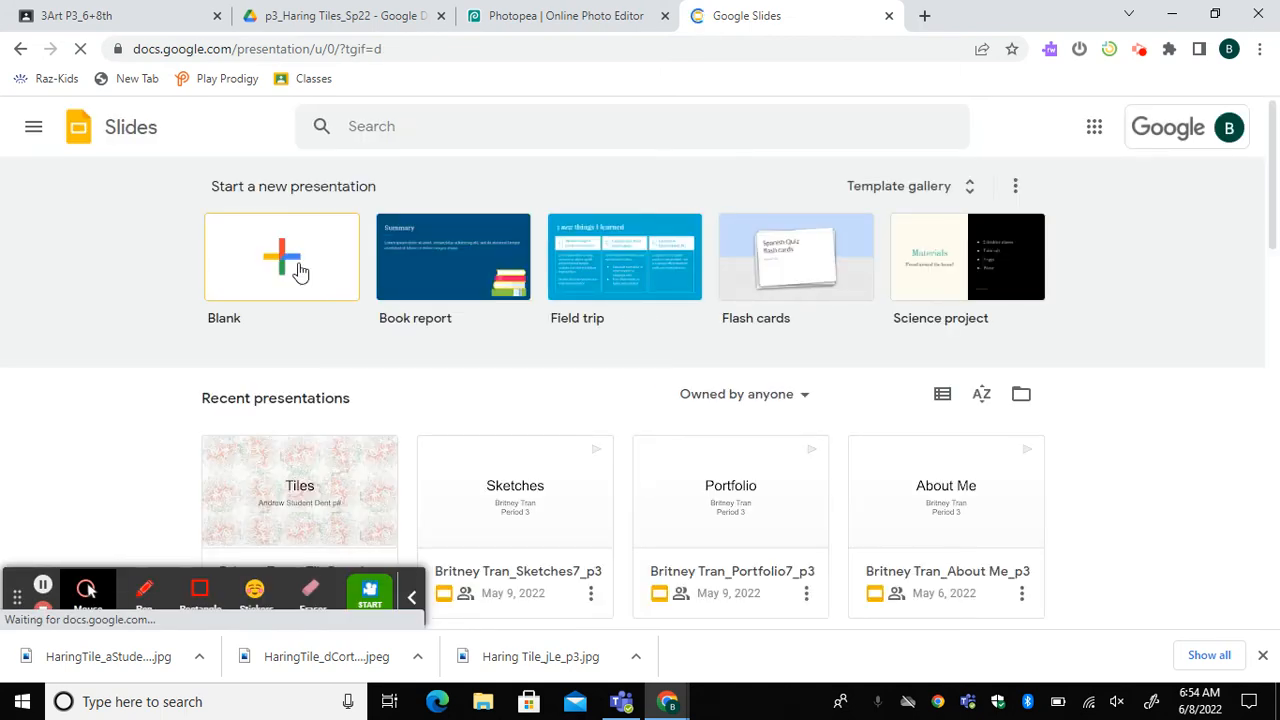
click(492, 483)
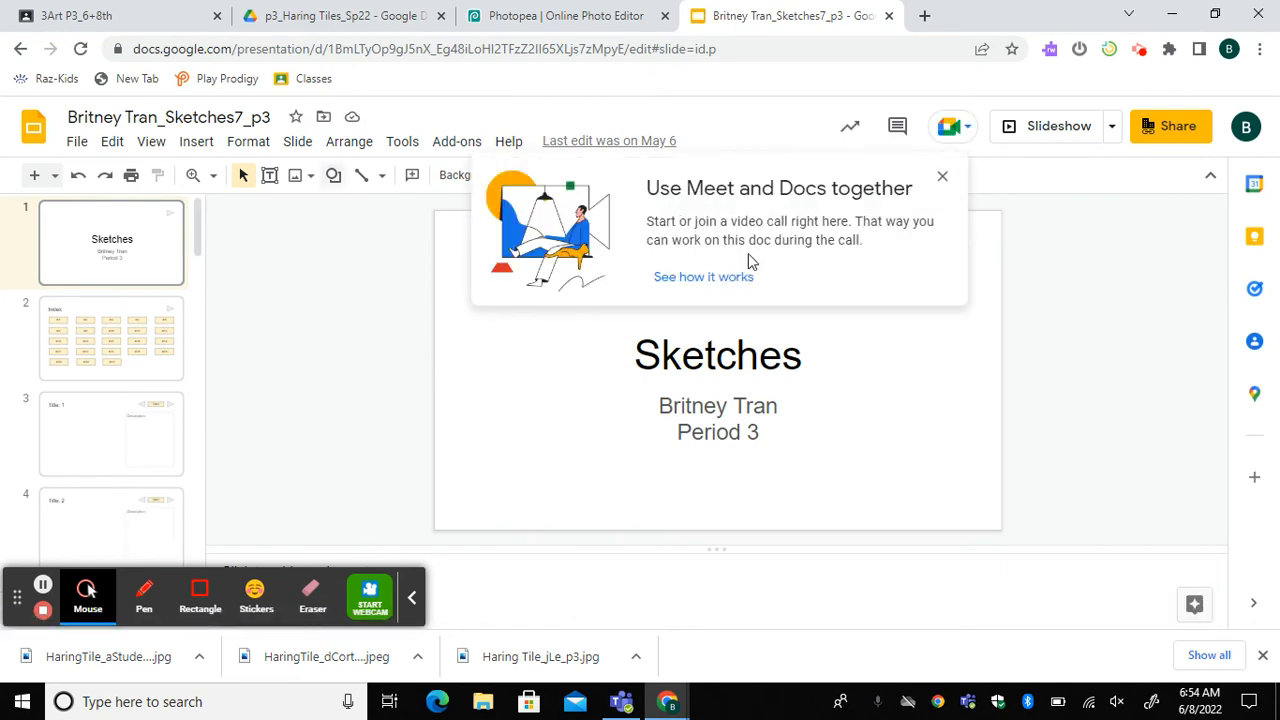
click(943, 178)
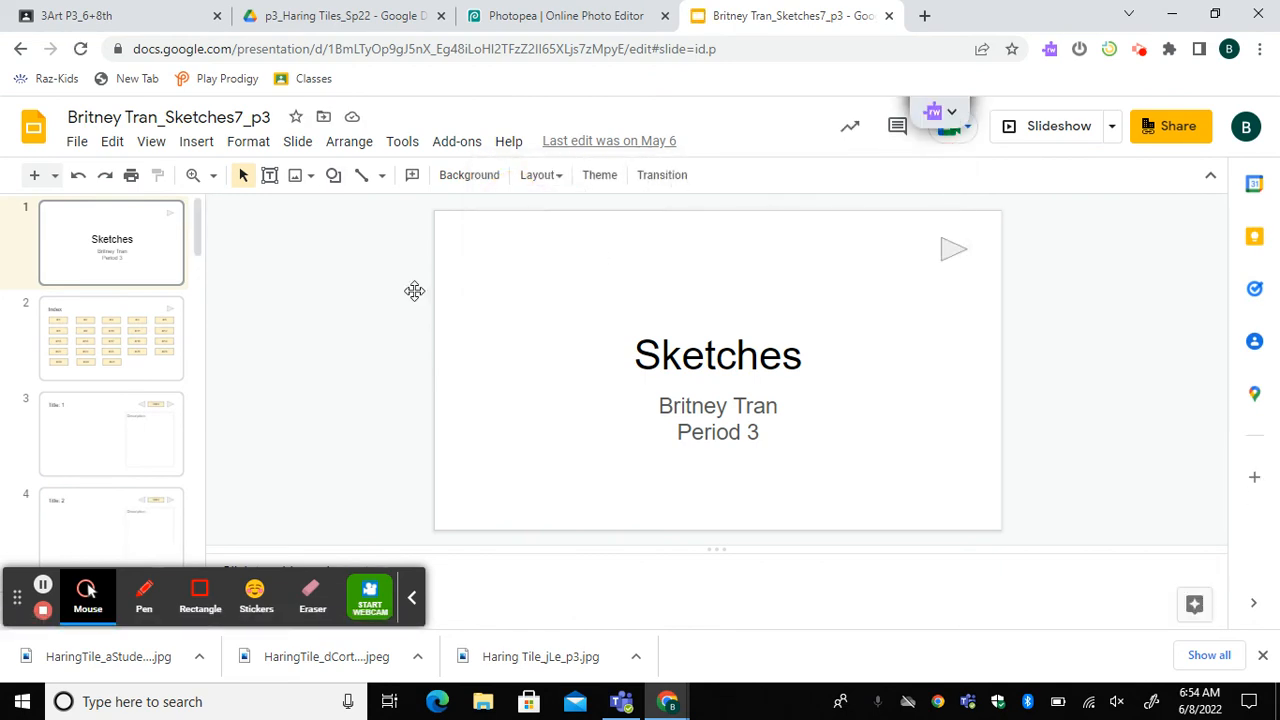
Step: Replace the title on slide 3 with "My Digital Tle"
click(119, 436)
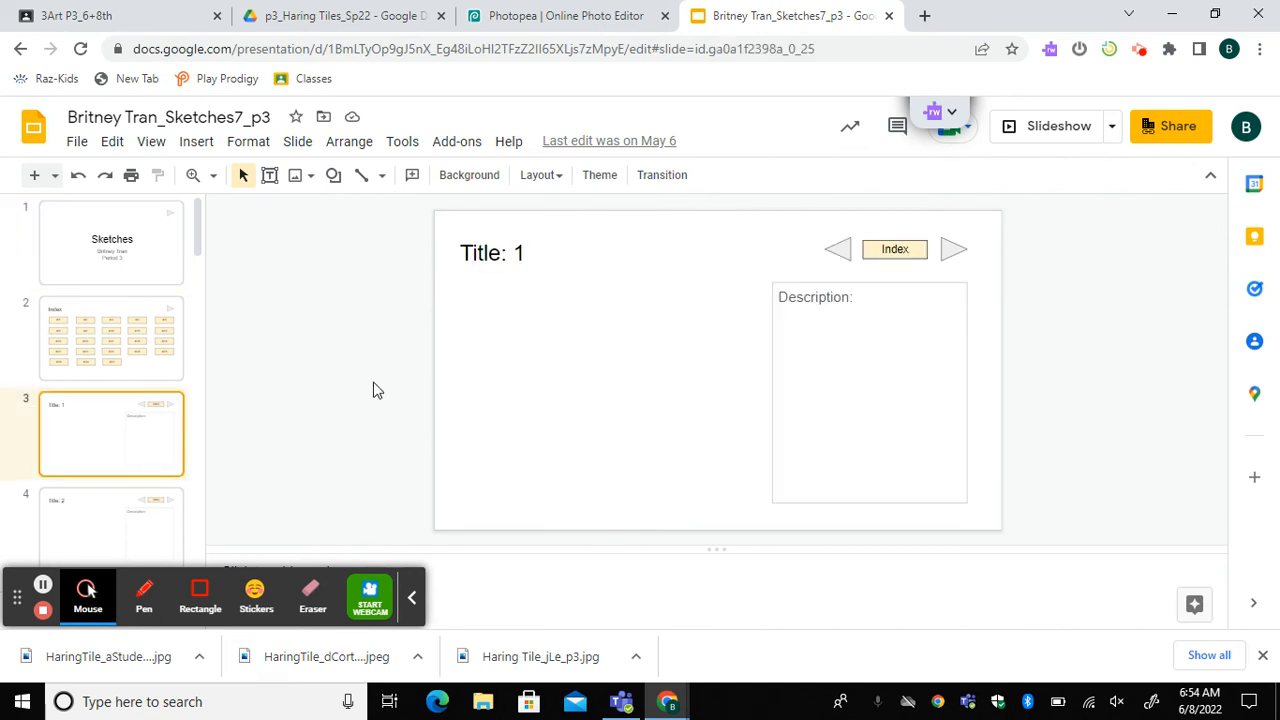
click(484, 253)
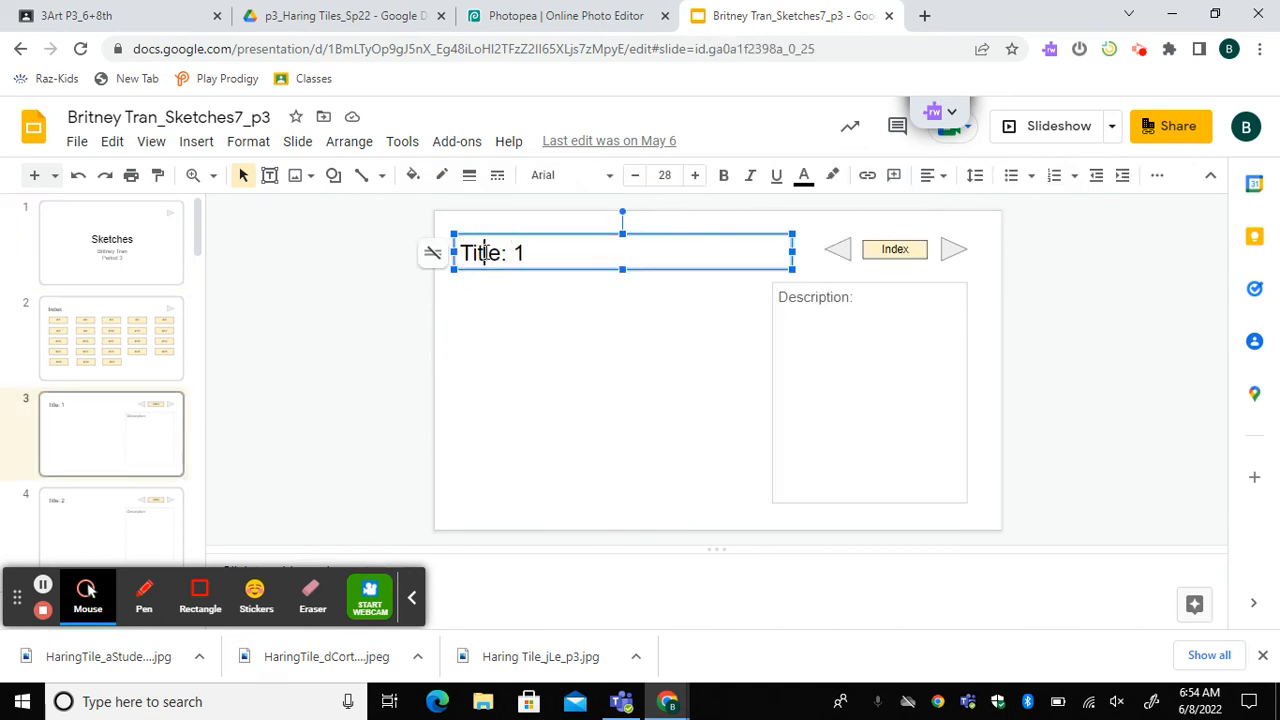
triple_click(484, 253)
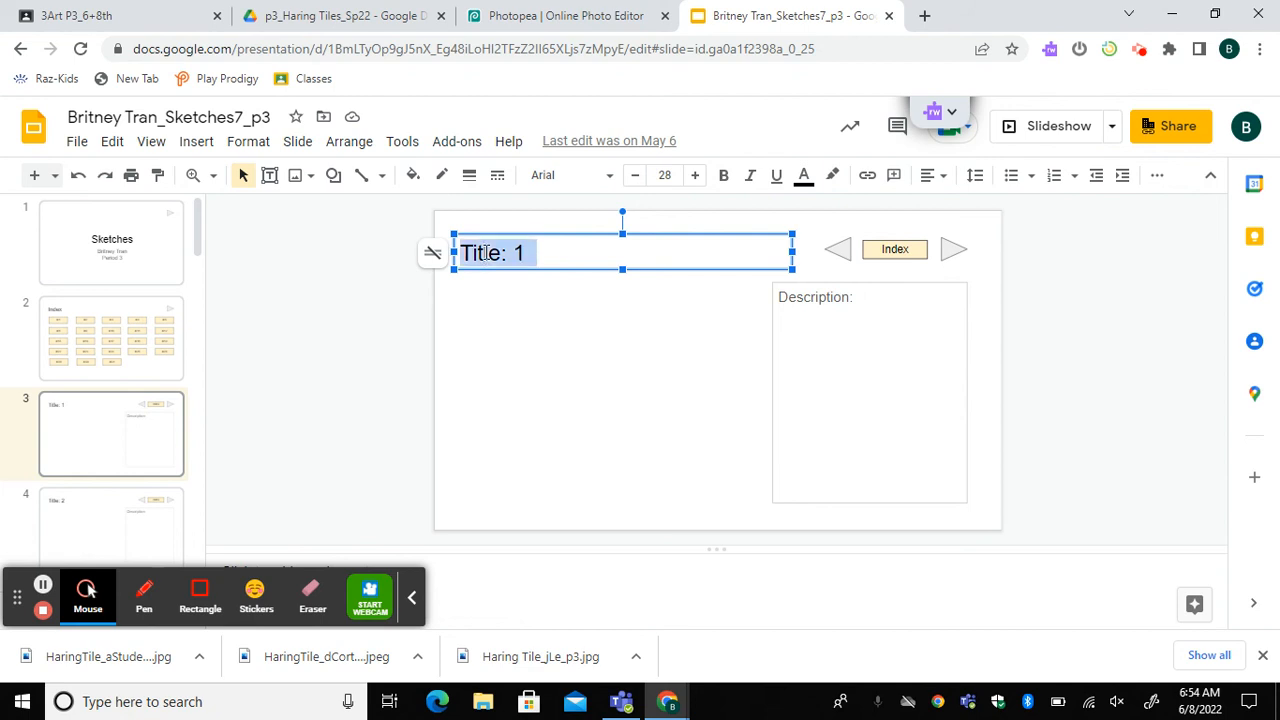
text(My di)
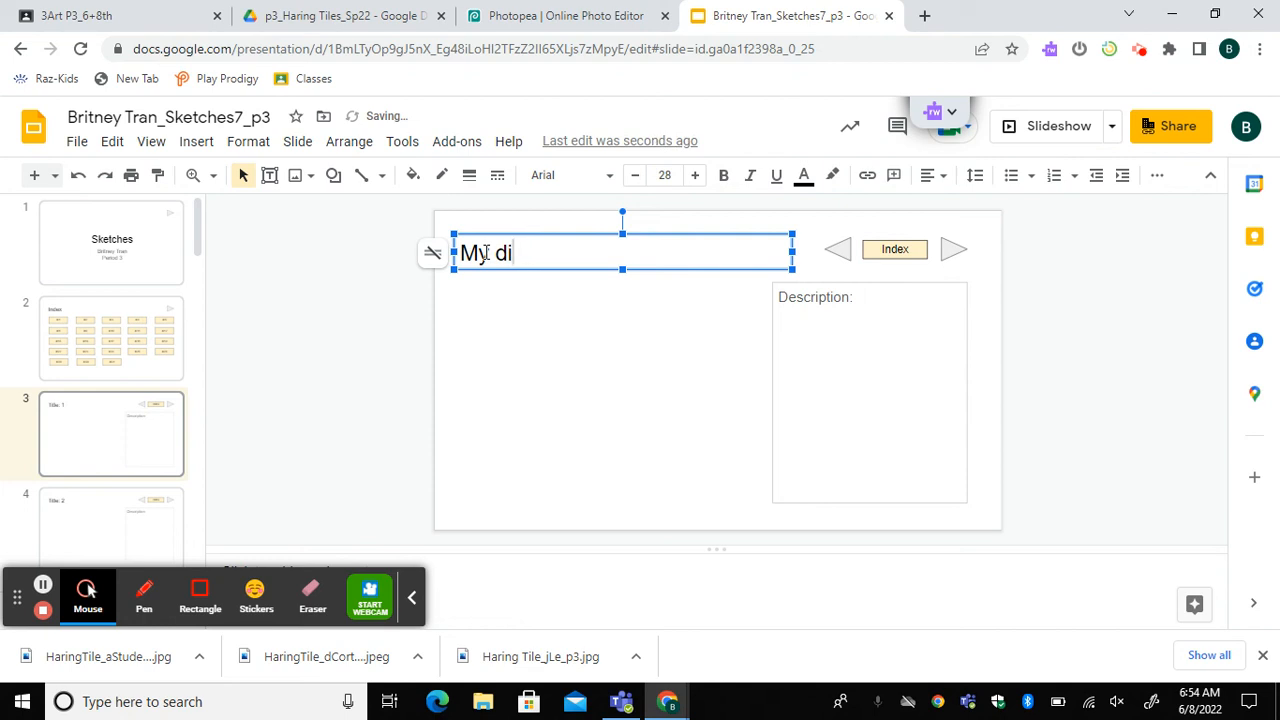
text(Digital)
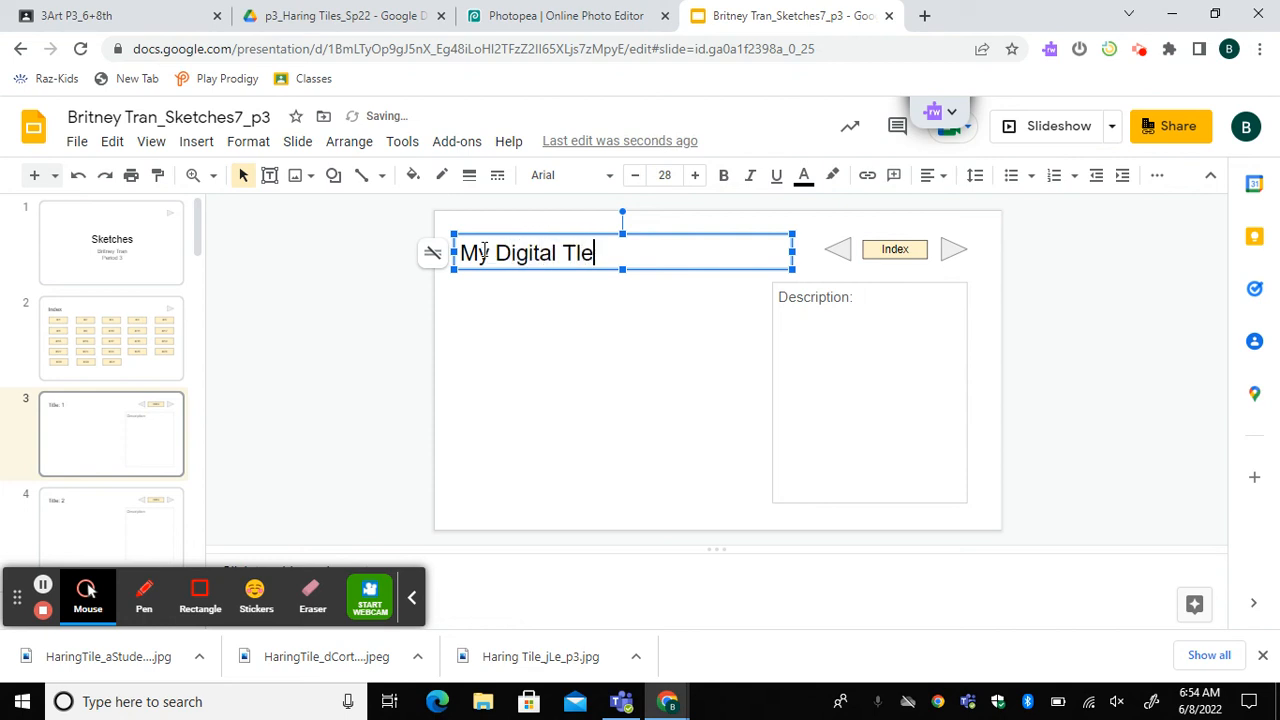
text( Tle)
Step: Delete the Description text box from slide 3
click(795, 323)
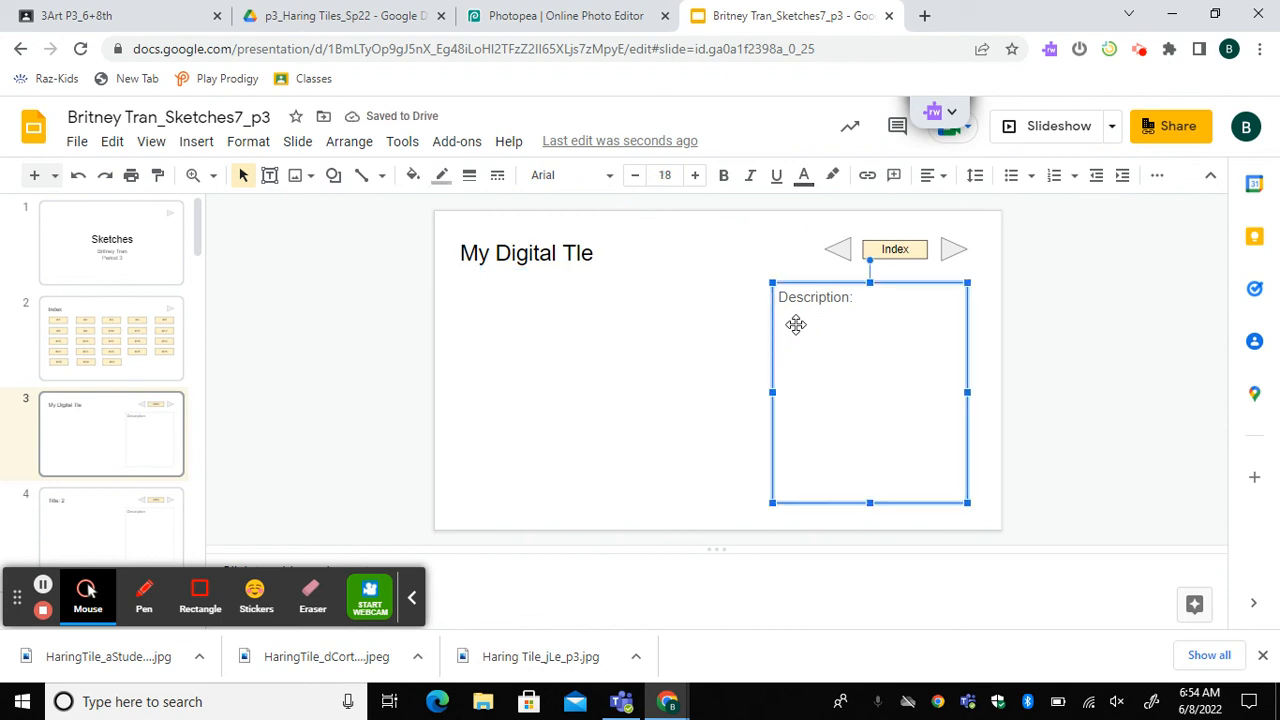
click(803, 282)
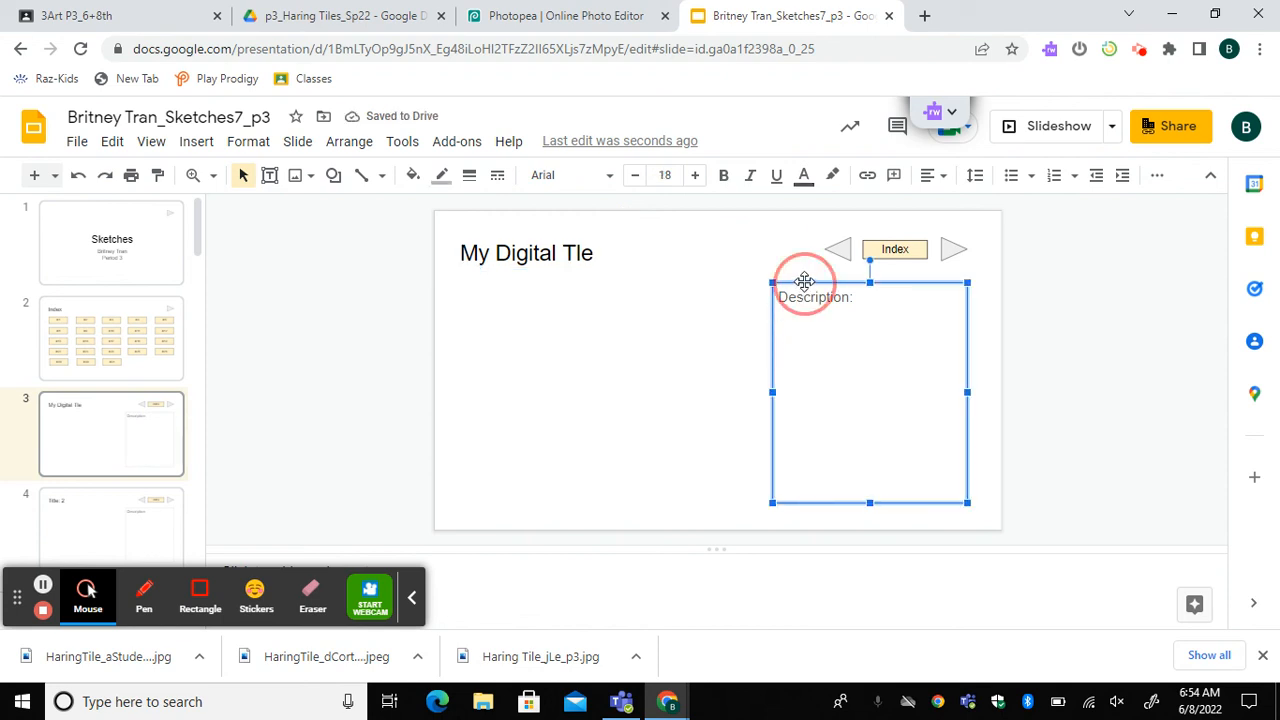
key(Delete)
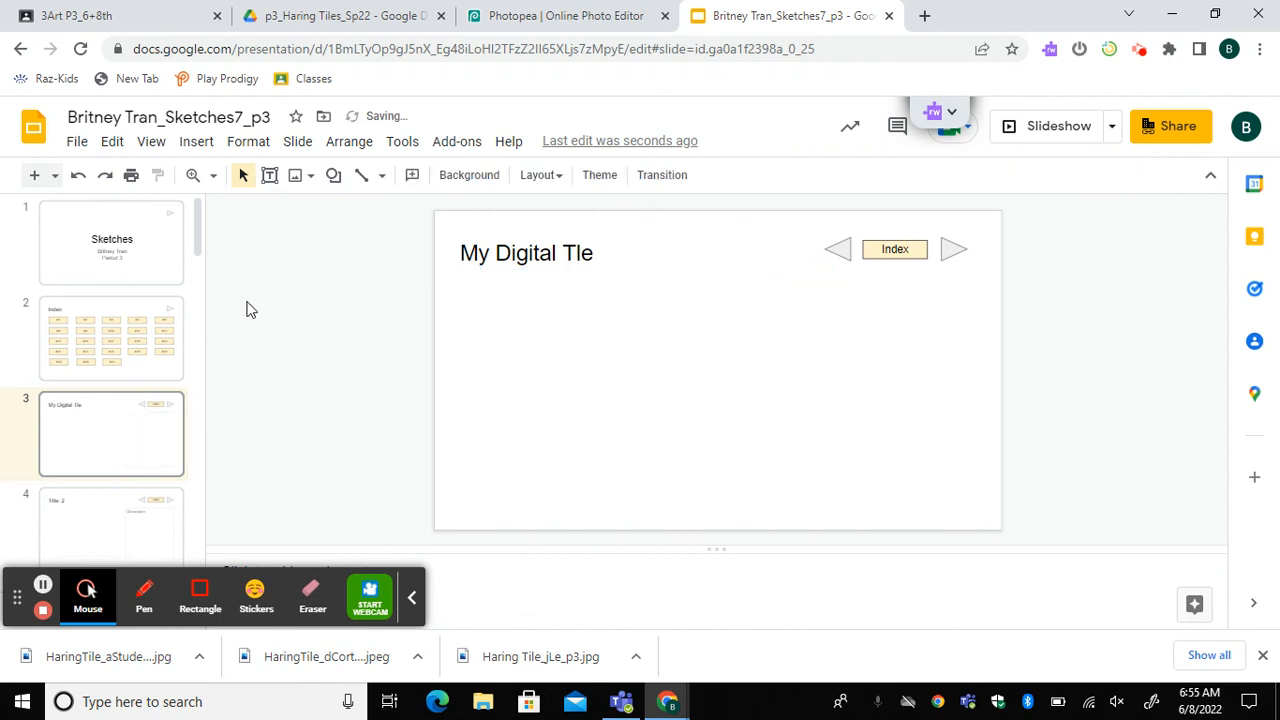
Step: Insert the exported HaringTile_aStudent_p# JPG from the Downloads folder onto slide 3 below the title
click(188, 146)
mouse_move(222, 175)
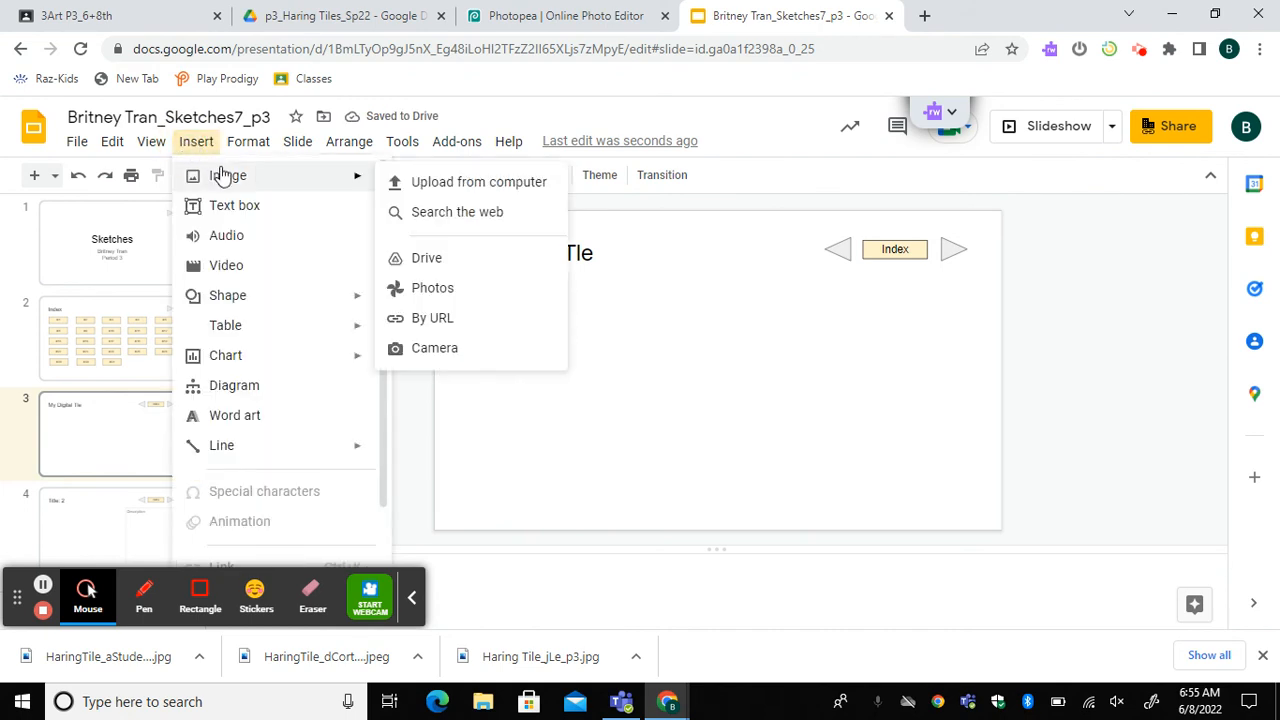
click(410, 182)
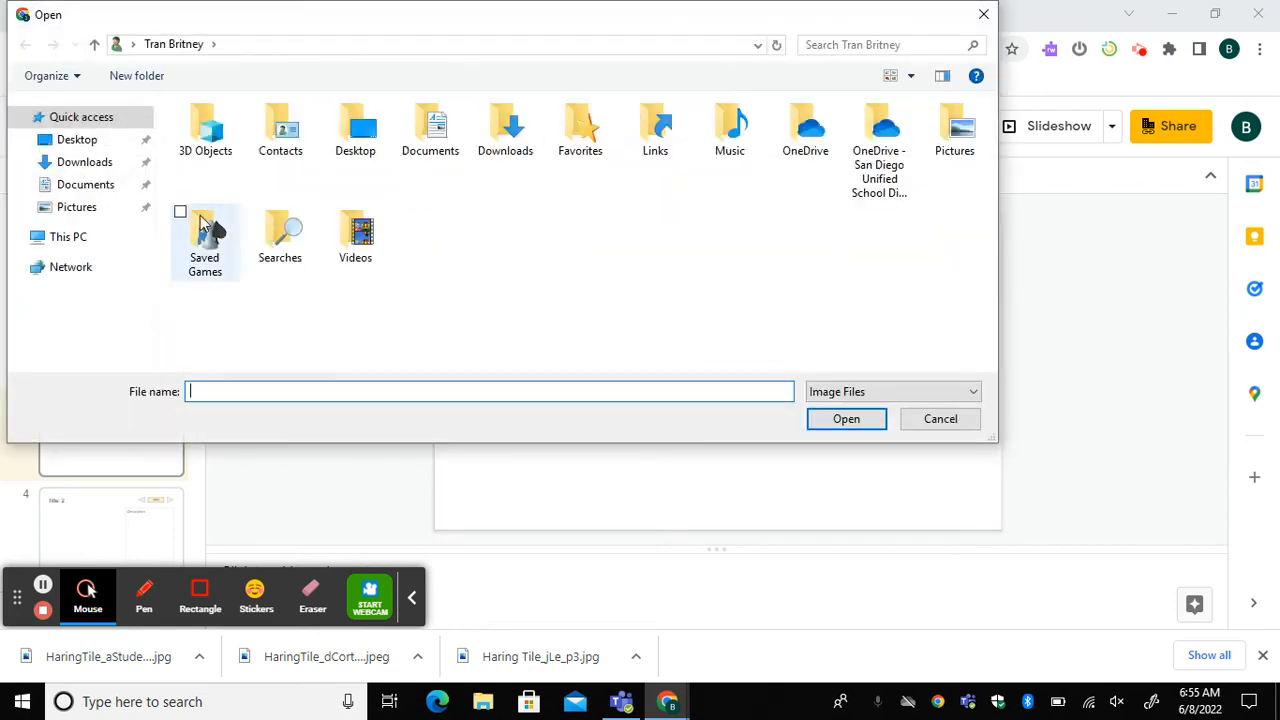
click(84, 166)
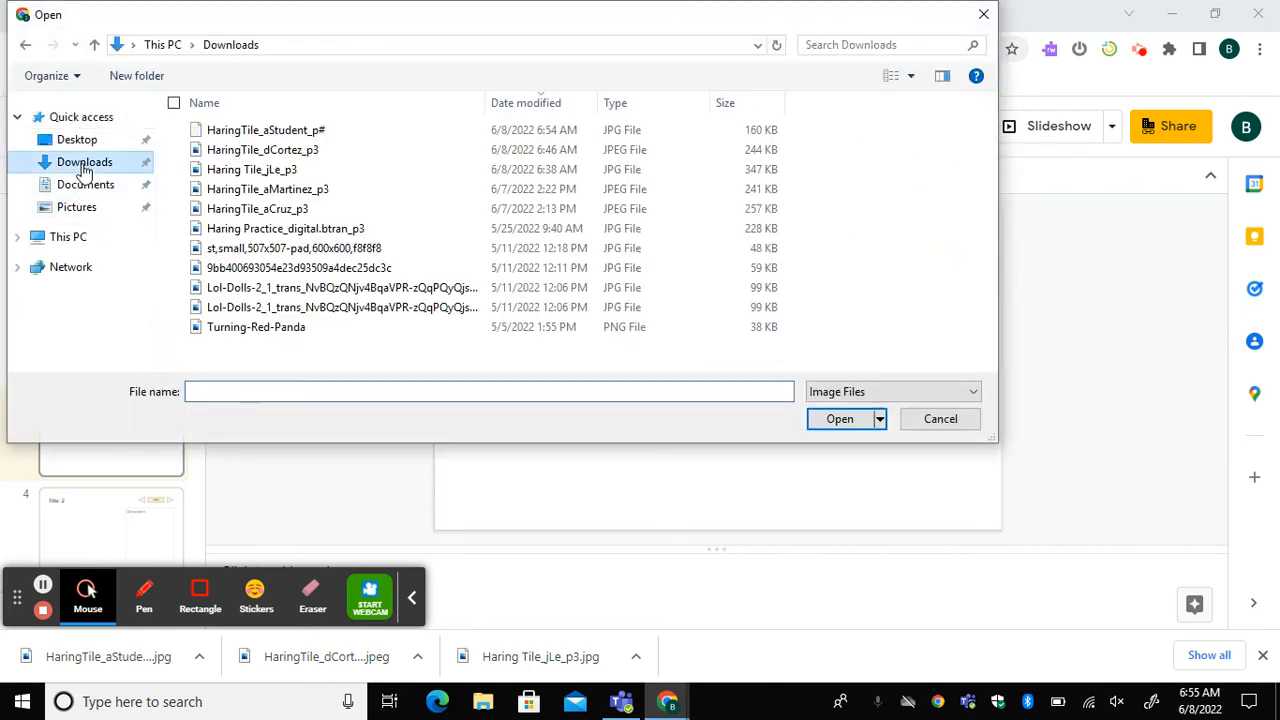
click(520, 104)
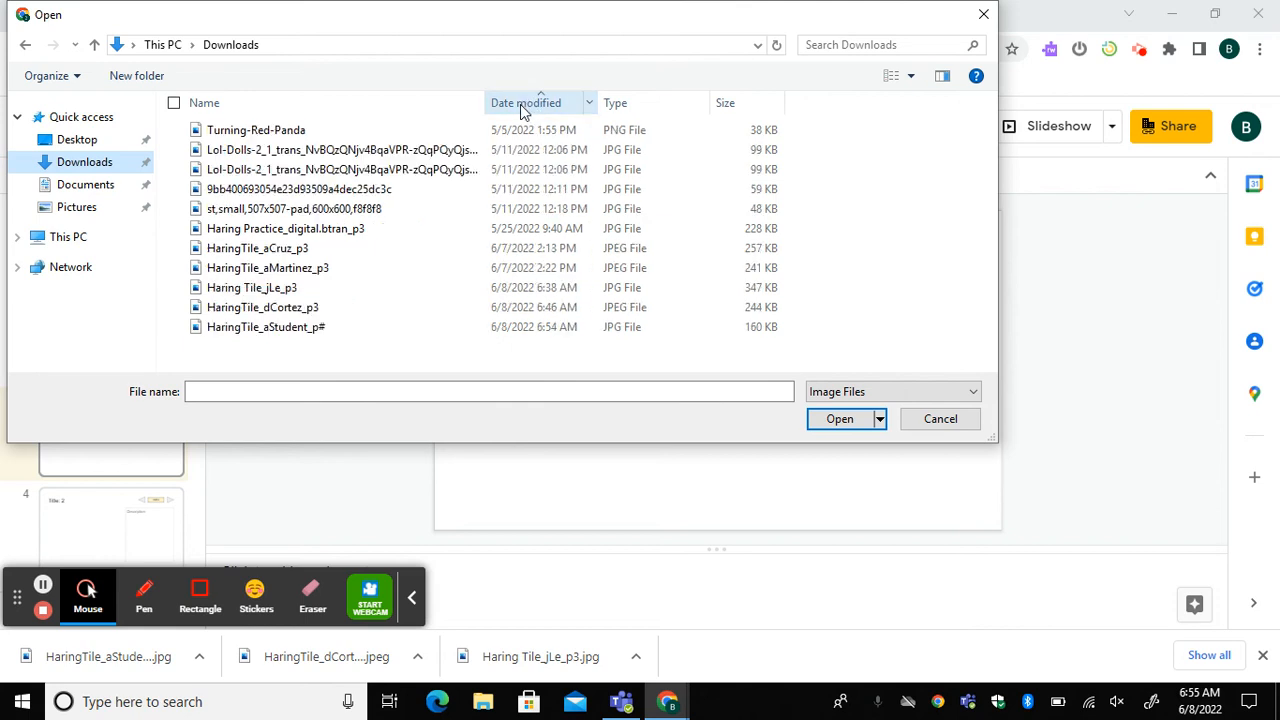
click(521, 106)
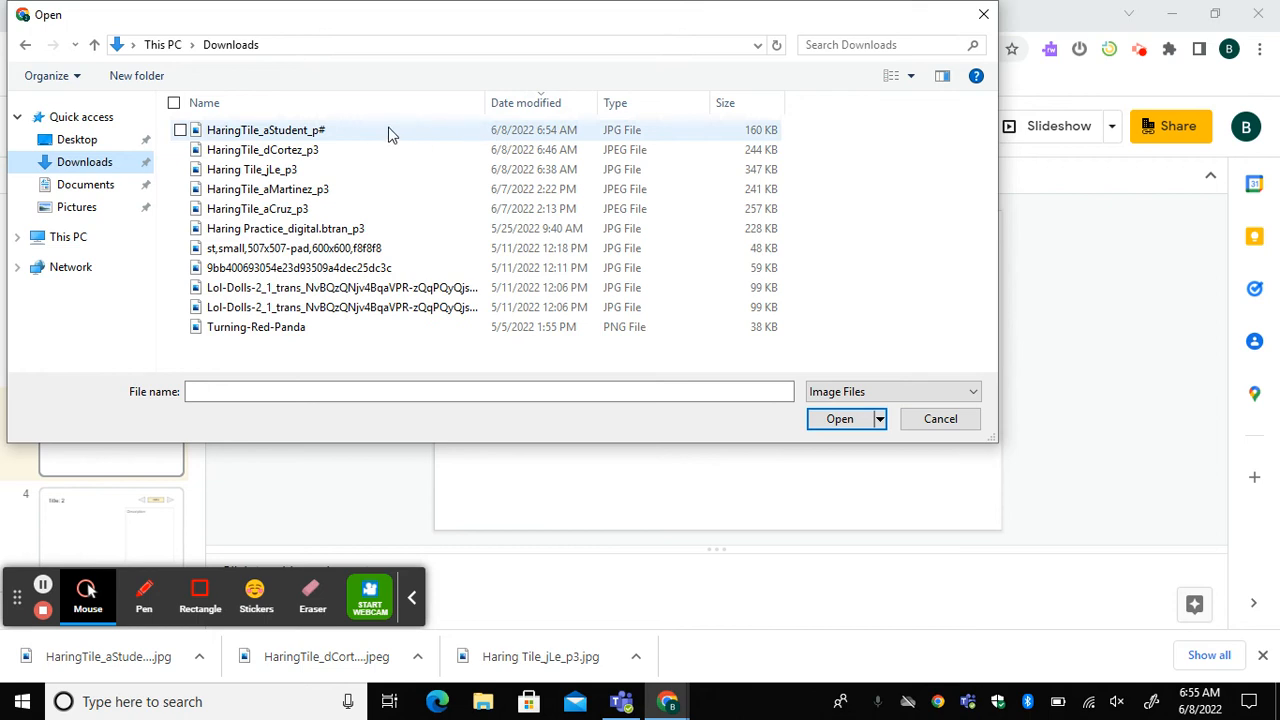
click(315, 130)
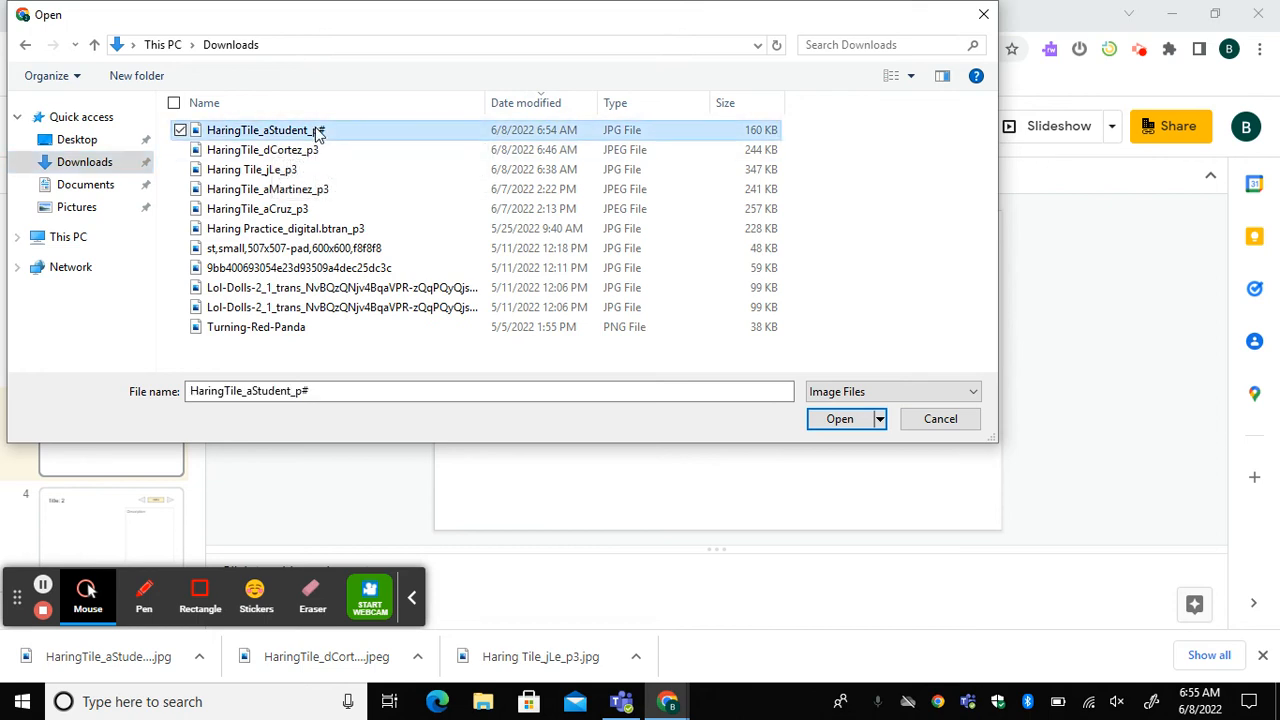
click(838, 420)
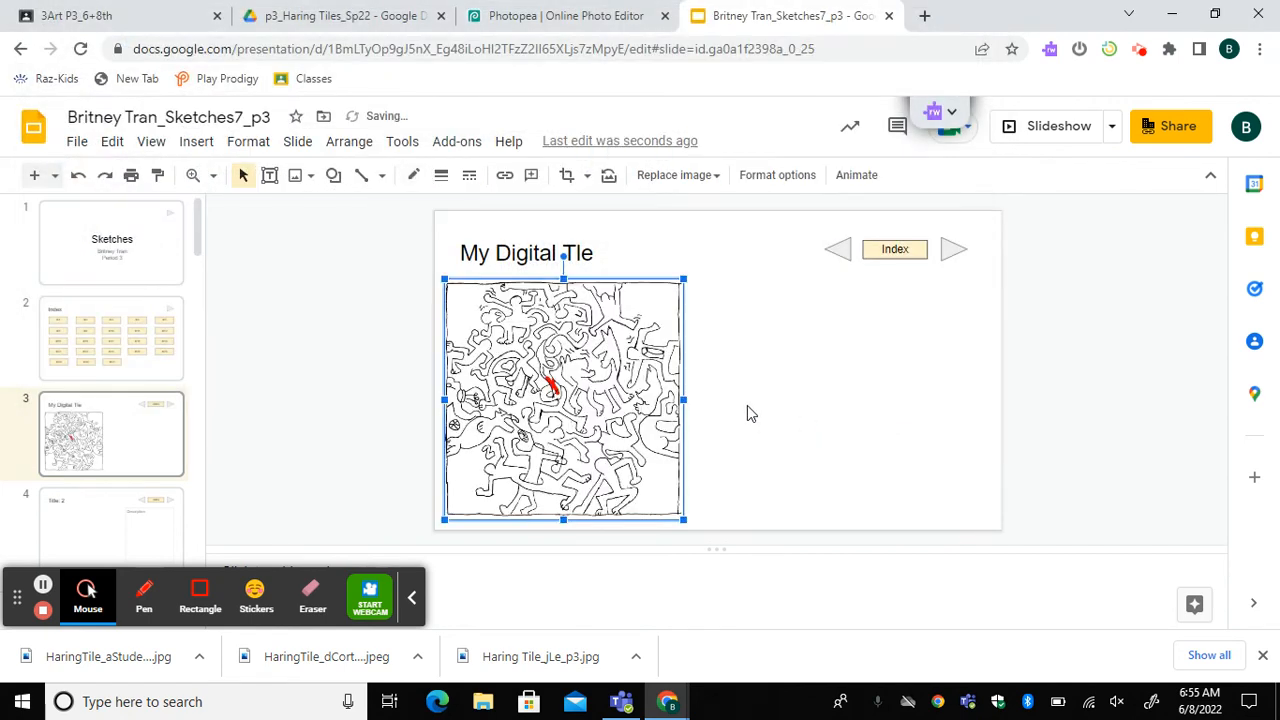
click(401, 413)
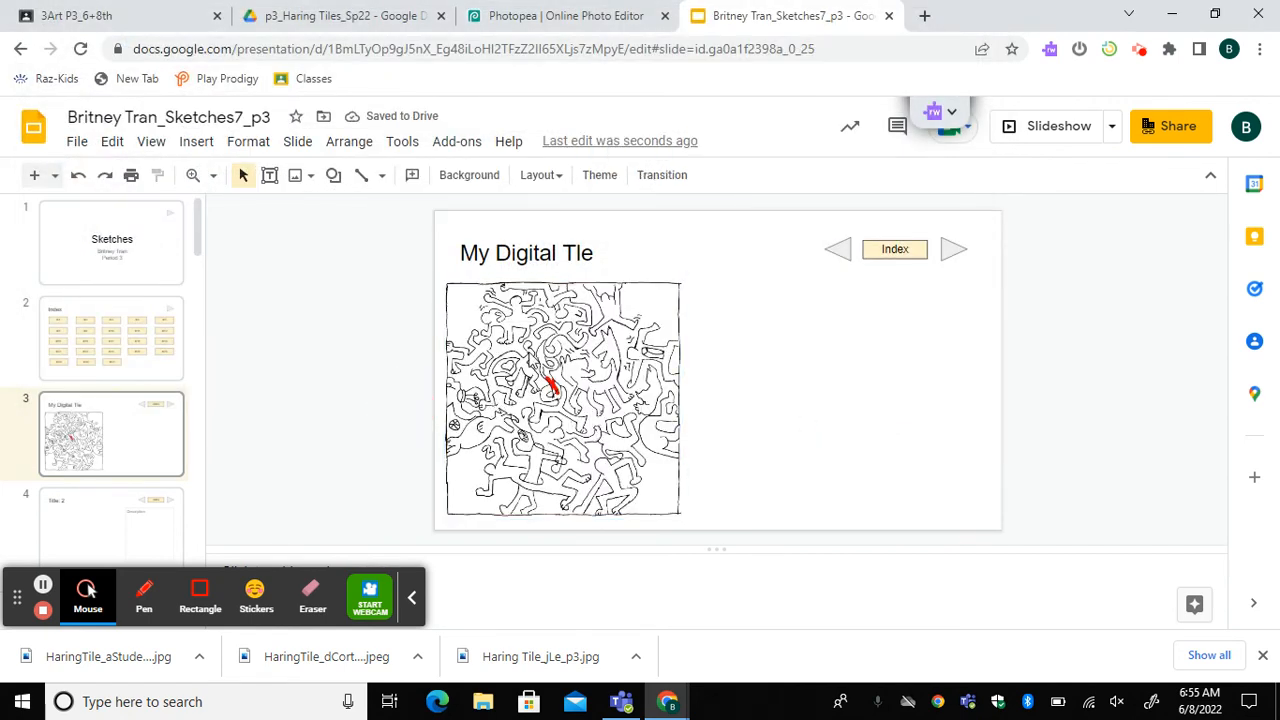
Step: Return to Photopea, set the foreground color to purple (a707f2) and activate the Brush tool on the People layer
click(533, 18)
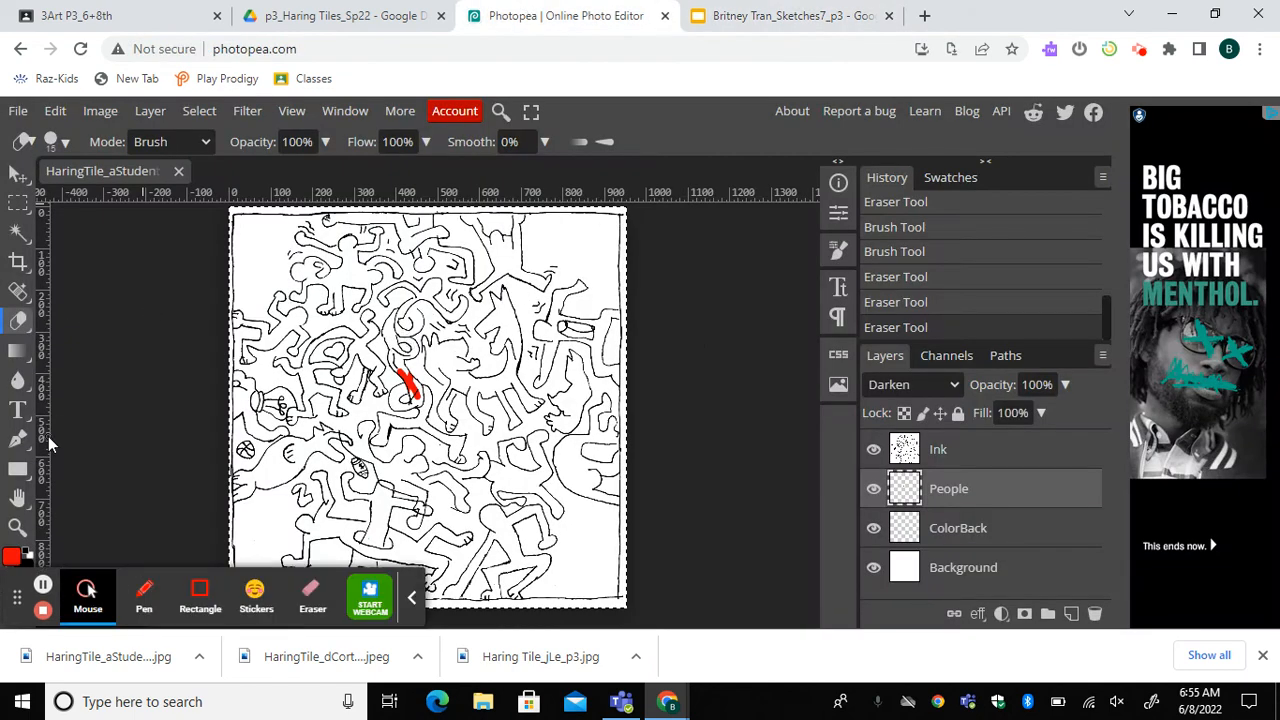
click(10, 557)
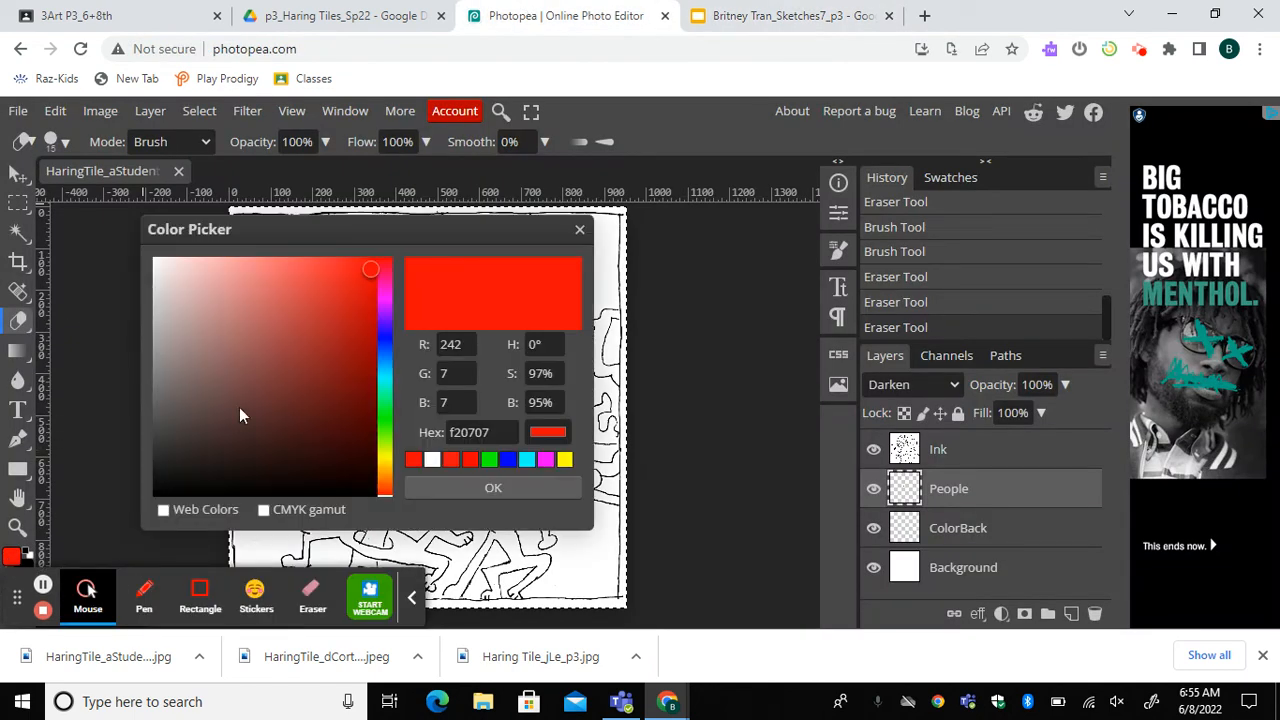
click(386, 309)
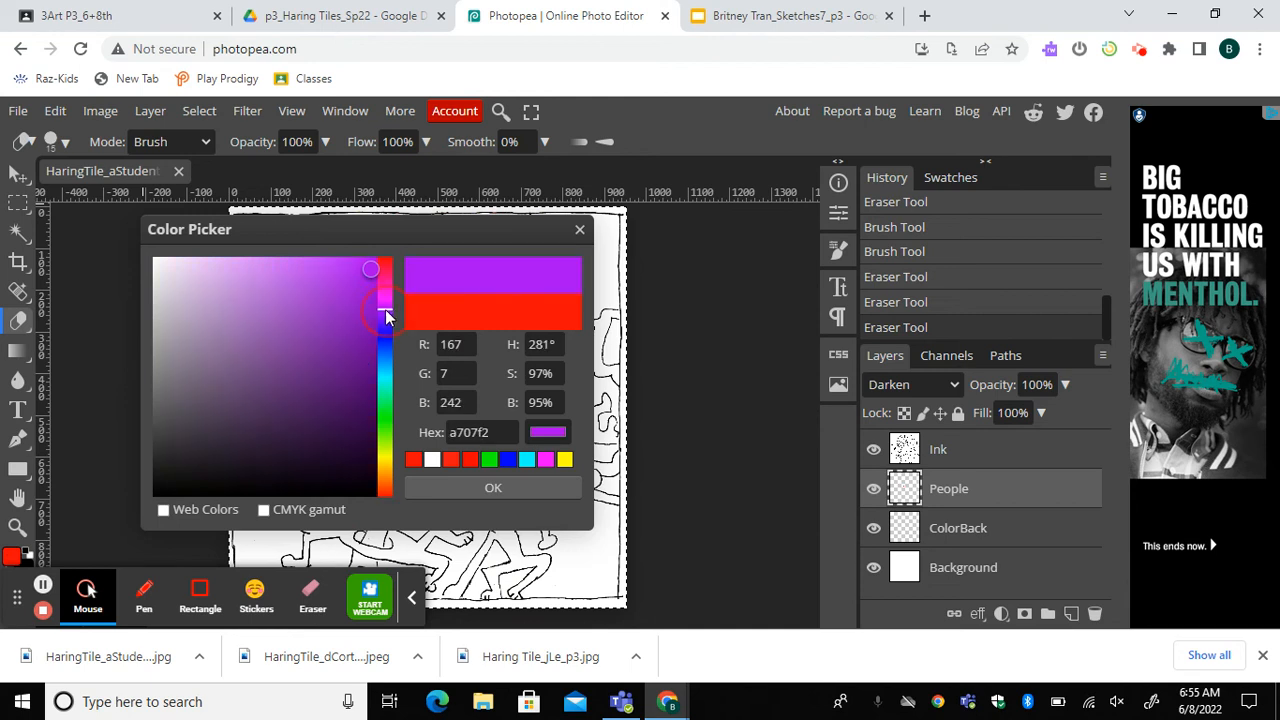
click(490, 489)
drag(445, 355, 466, 383)
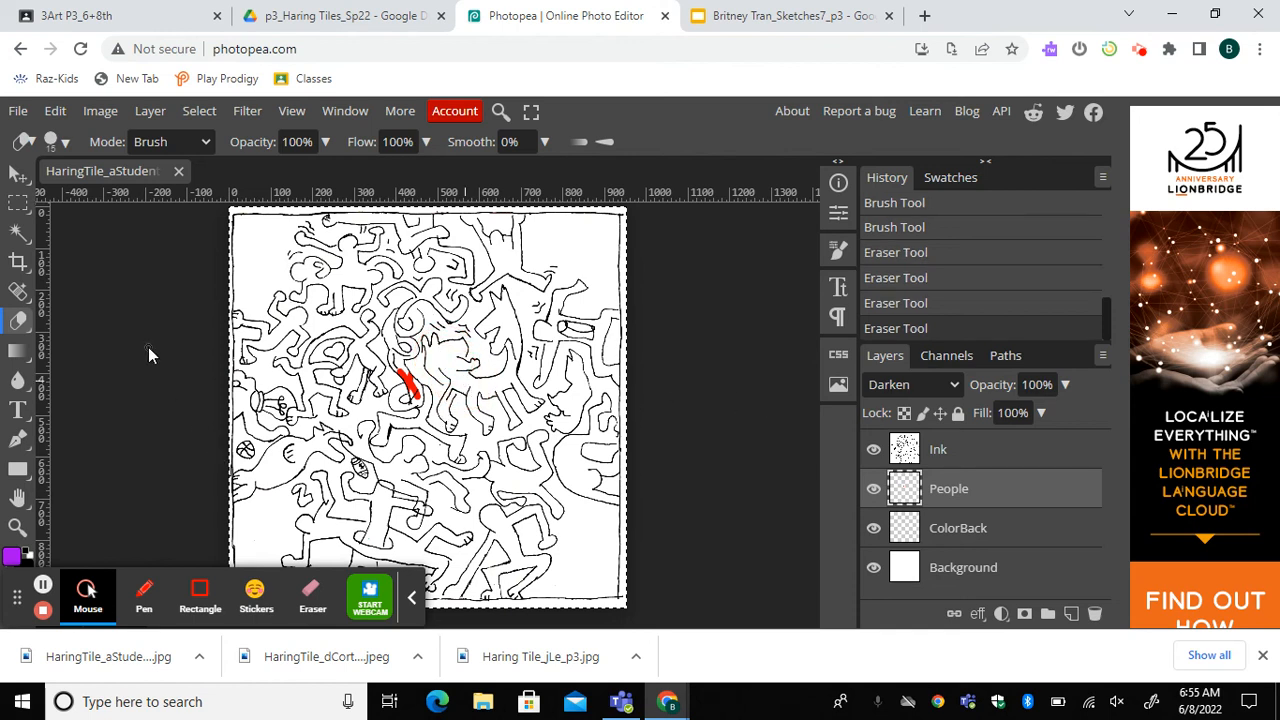
key(b)
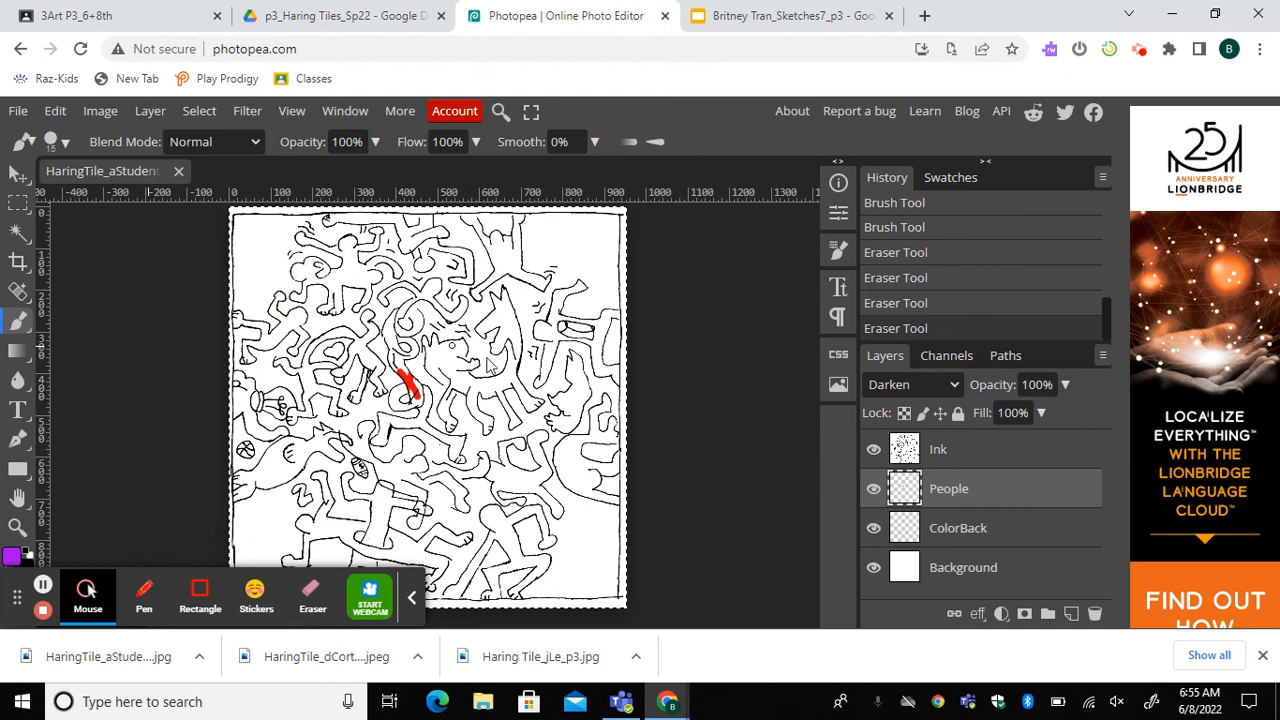
Step: Paint broad purple strokes over the central figures on the People layer, enlarging the brush to 125
mouse_move(437, 363)
mouse_down()
mouse_move(455, 384)
mouse_move(443, 350)
mouse_move(450, 366)
mouse_up()
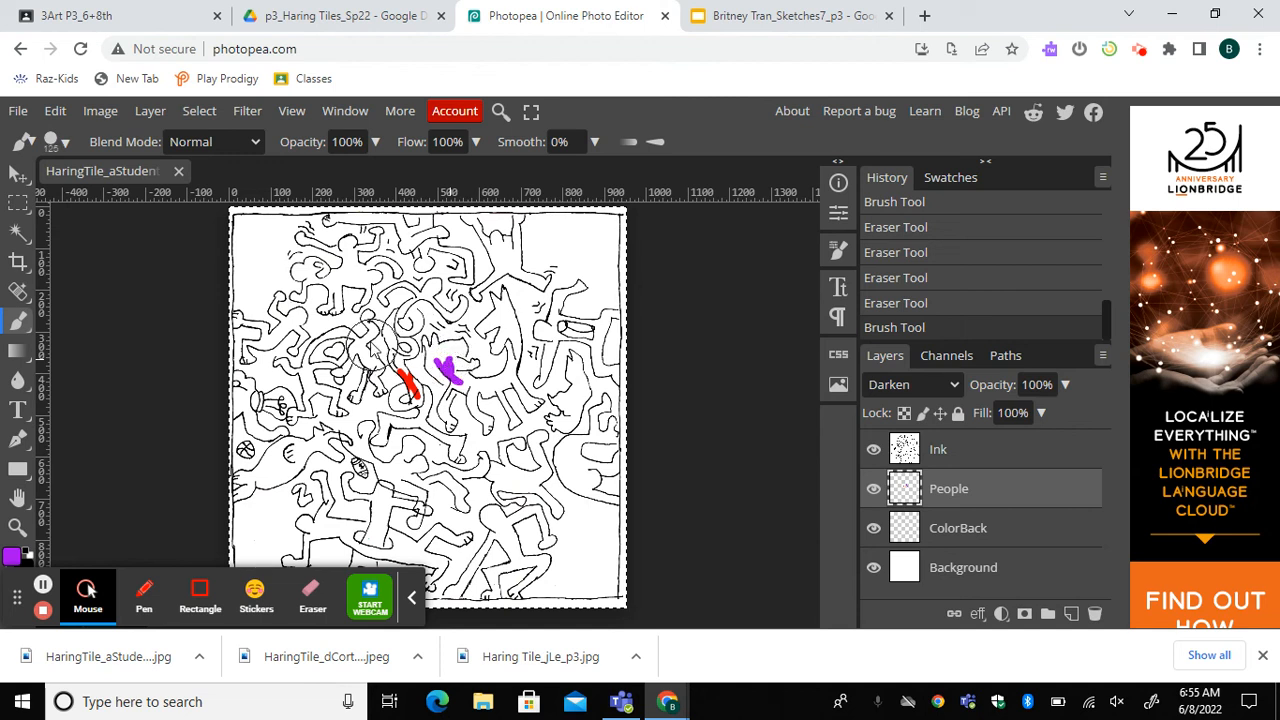
mouse_move(366, 323)
mouse_down()
mouse_move(445, 325)
mouse_move(472, 352)
mouse_move(490, 430)
mouse_move(480, 450)
mouse_move(426, 452)
mouse_move(423, 478)
mouse_move(485, 524)
mouse_move(495, 200)
mouse_up()
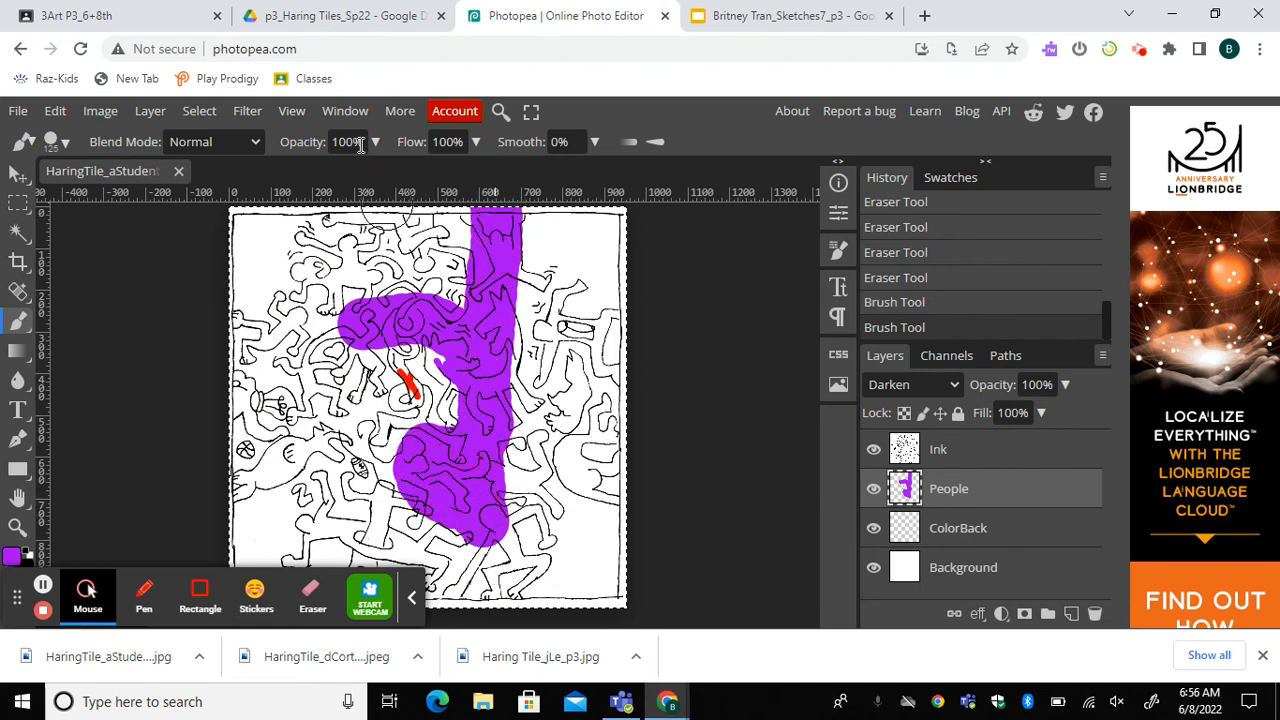
Step: Save the drawing as PSD in Downloads, replacing the existing HaringTile_aStudent_p# file
click(18, 111)
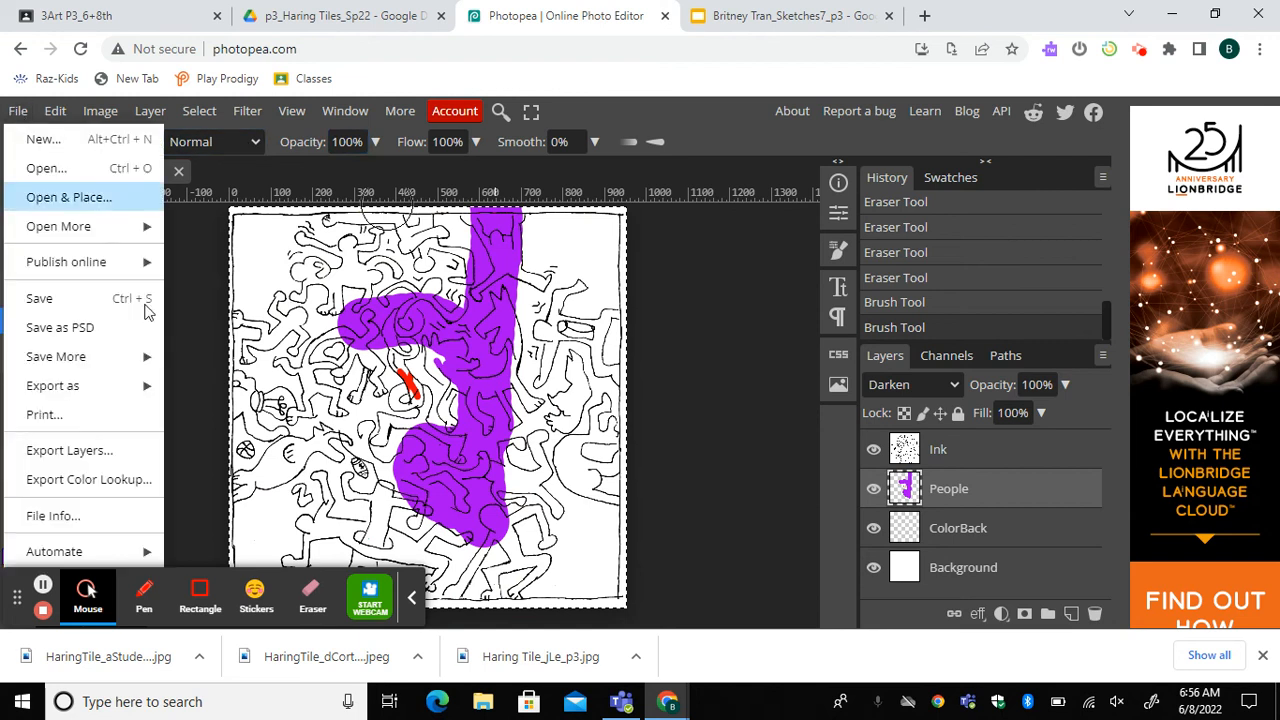
click(76, 330)
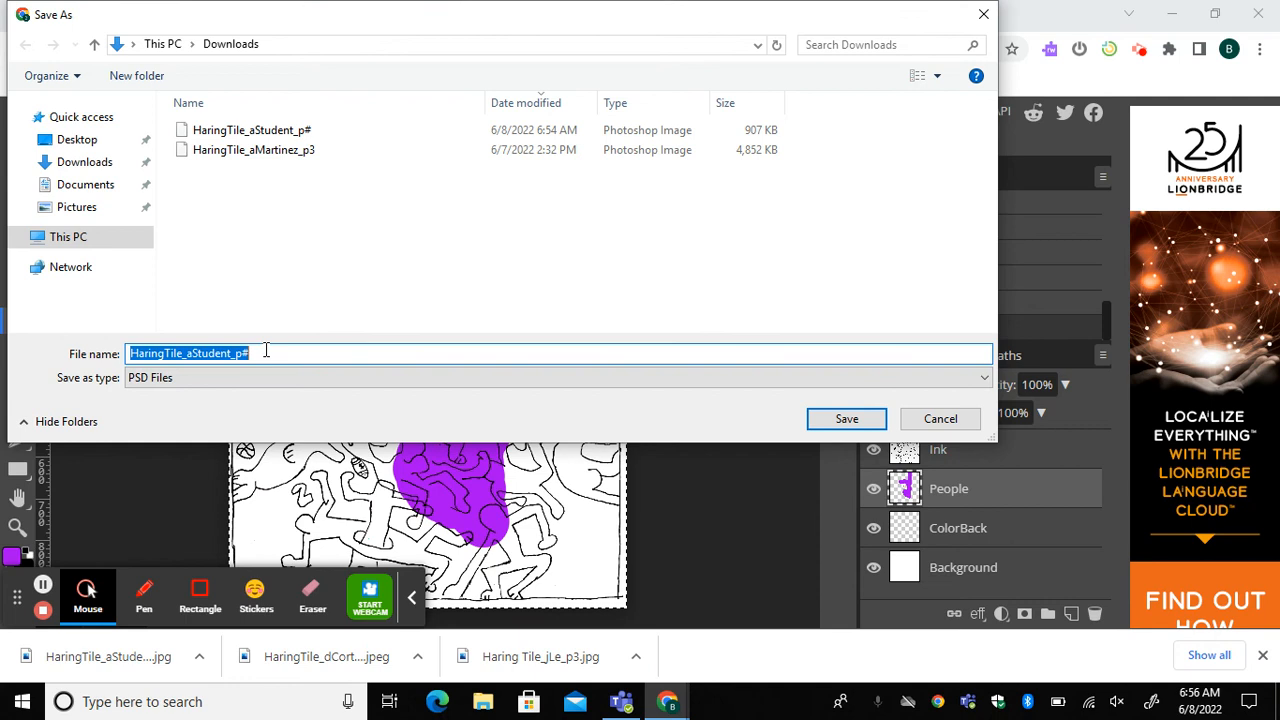
click(830, 424)
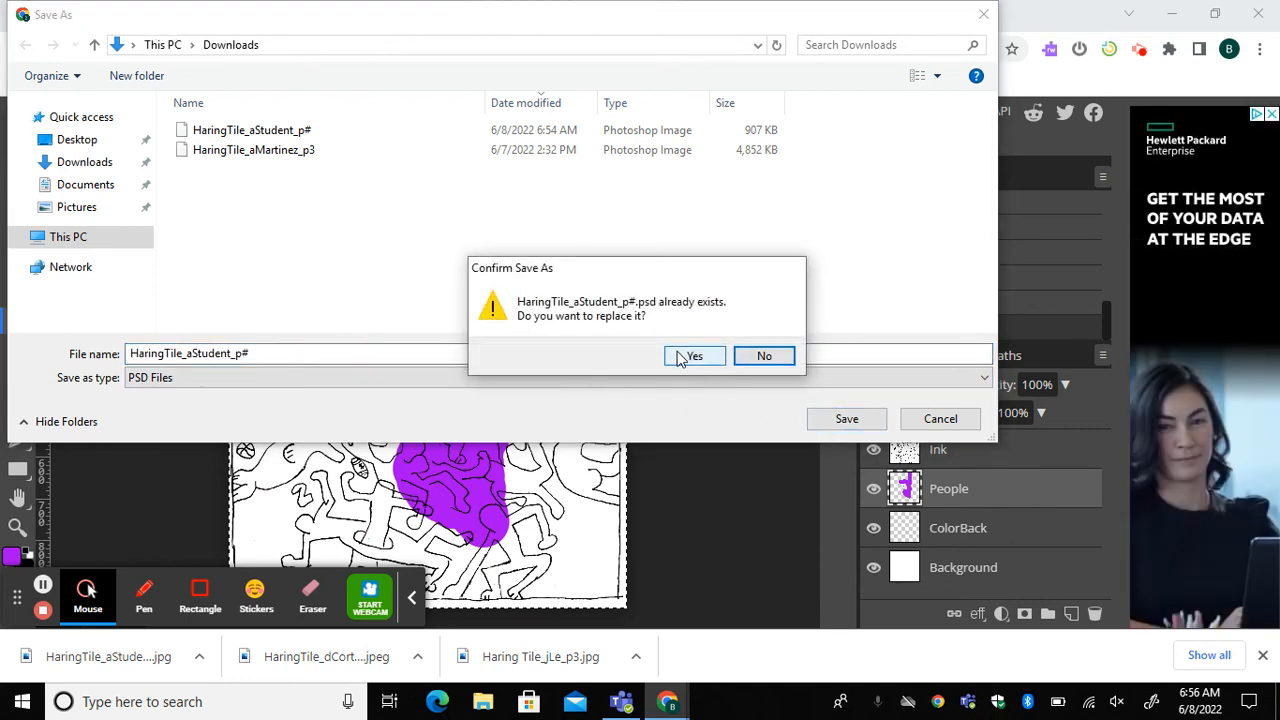
click(690, 357)
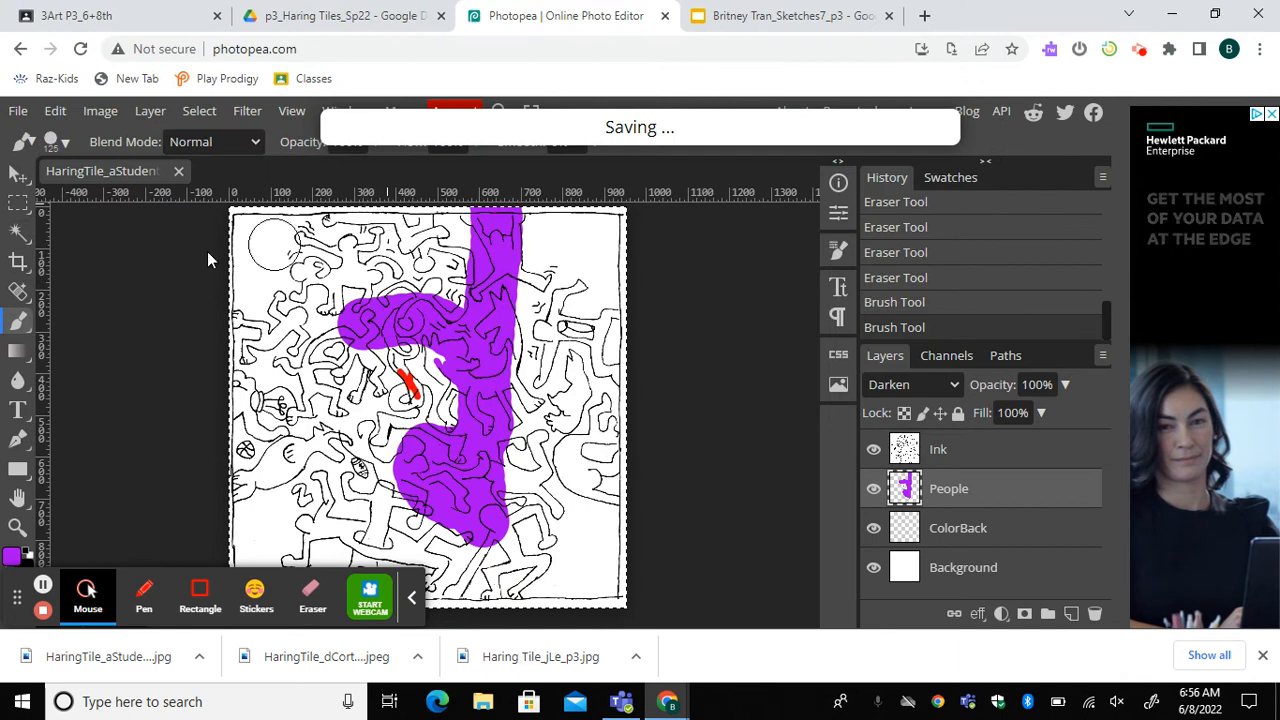
Step: Export the drawing as a JPG at 954 × 964 px and 70% quality, and dismiss the ad notice
click(18, 110)
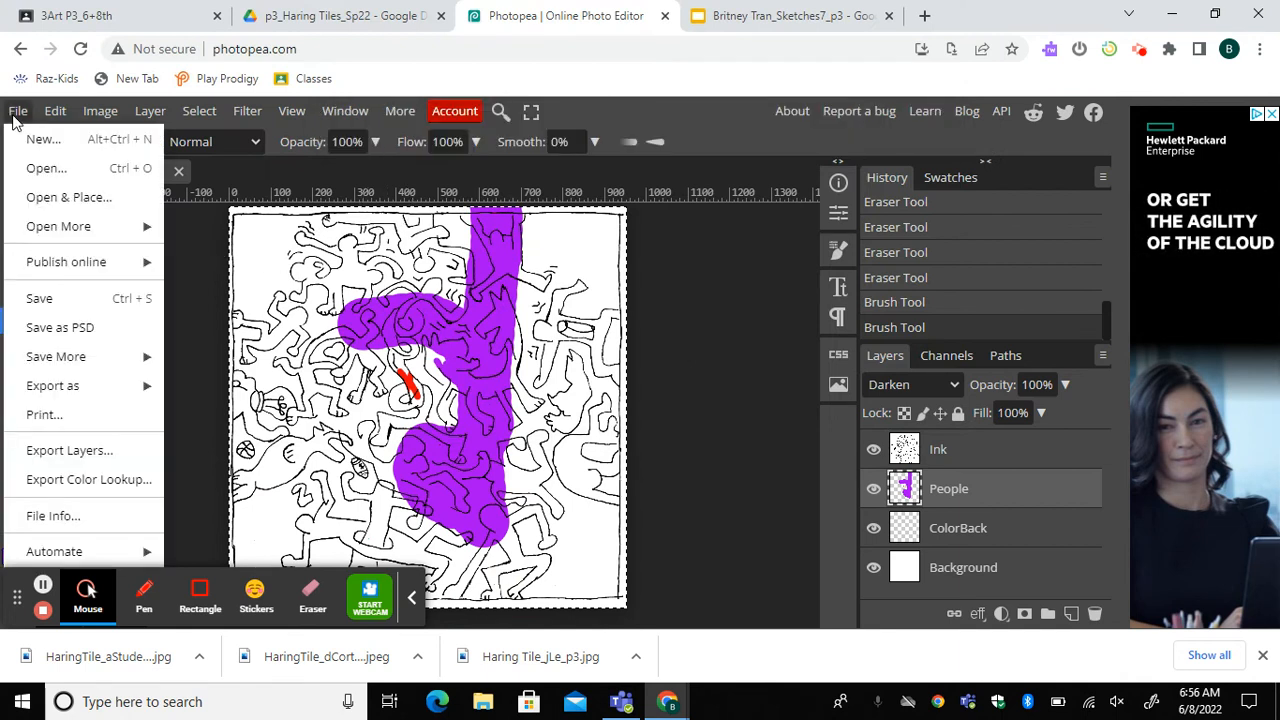
click(87, 378)
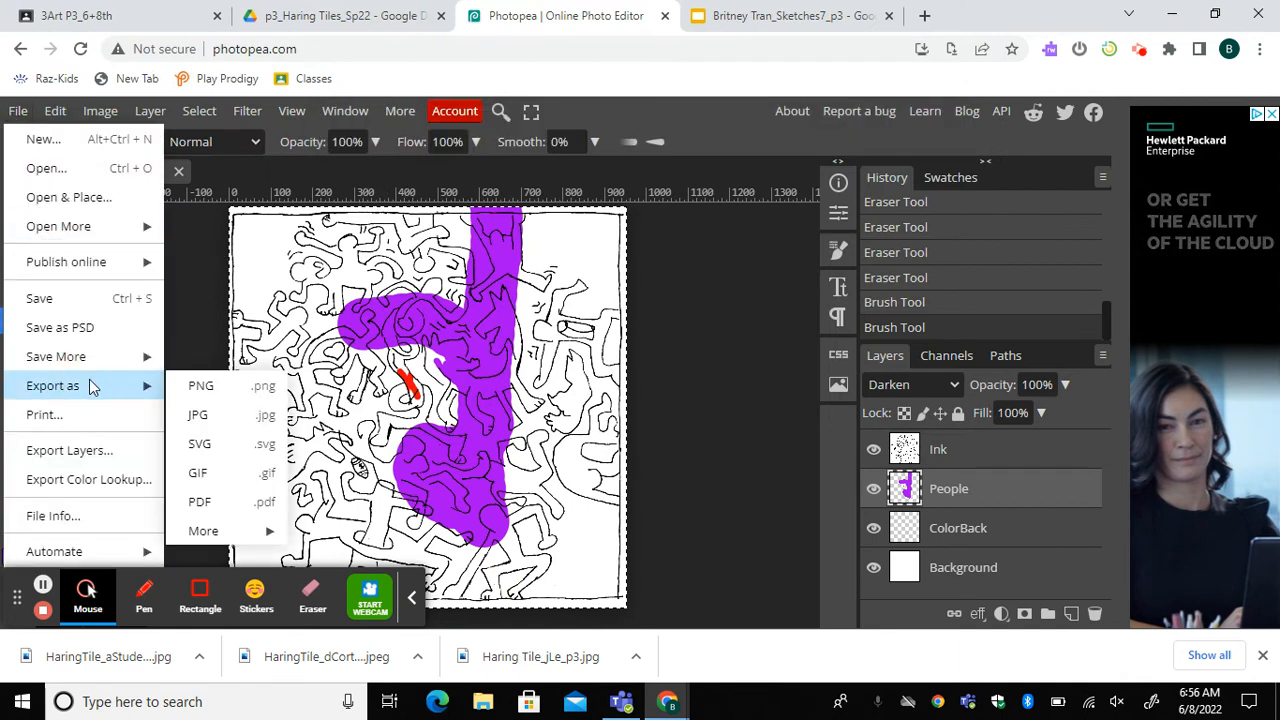
click(199, 413)
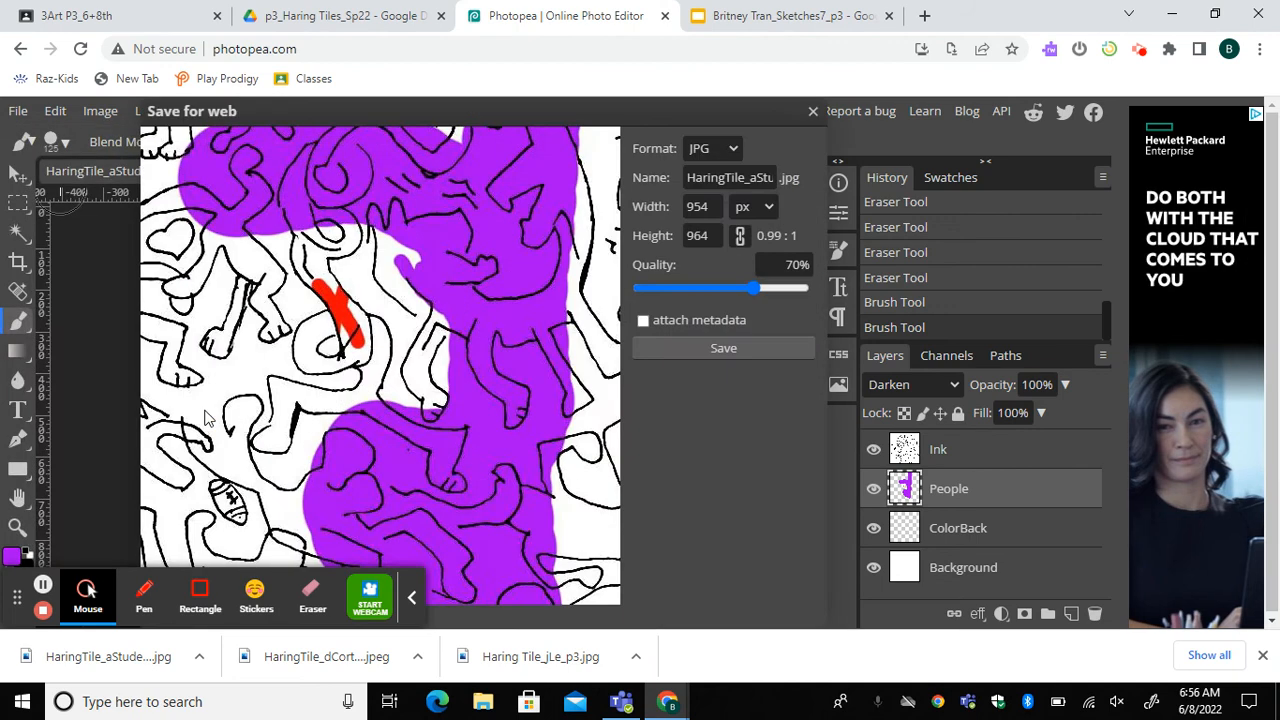
click(708, 341)
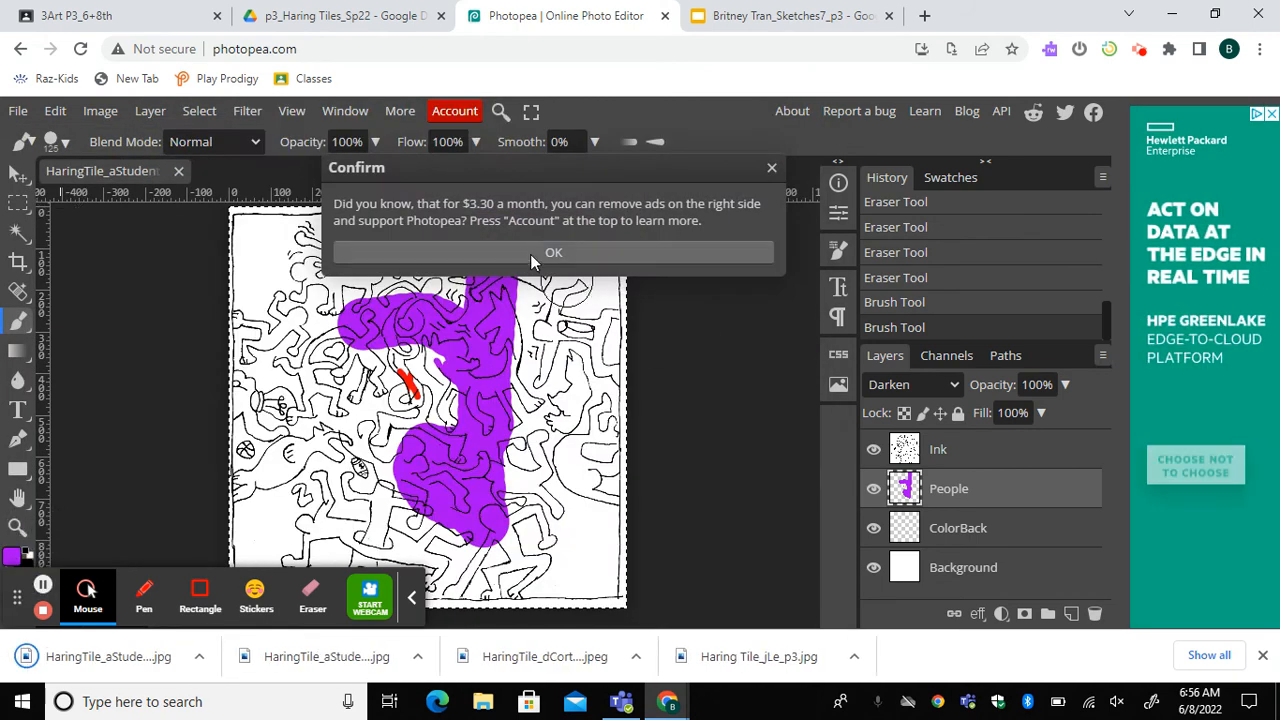
click(539, 253)
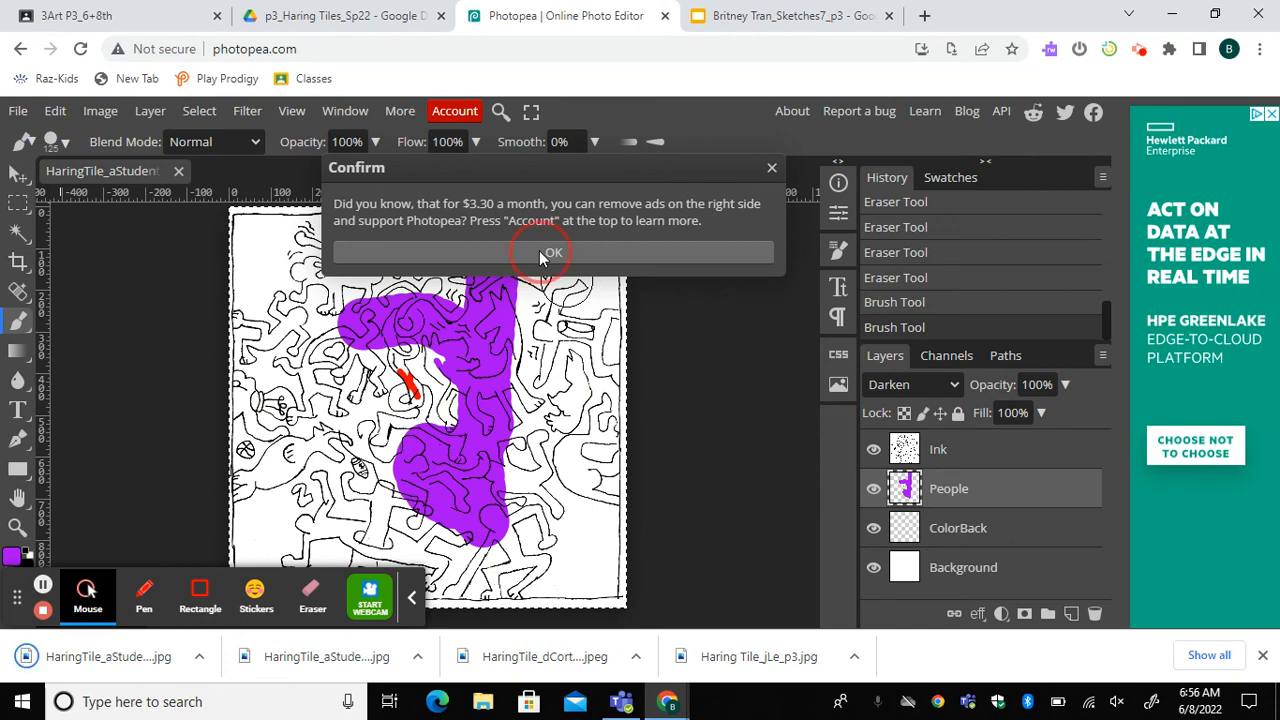
Step: Switch to the Sketches slides and insert HaringTile_aStudent_p# (1) from Downloads onto slide 3, beside the first tile picture
click(750, 20)
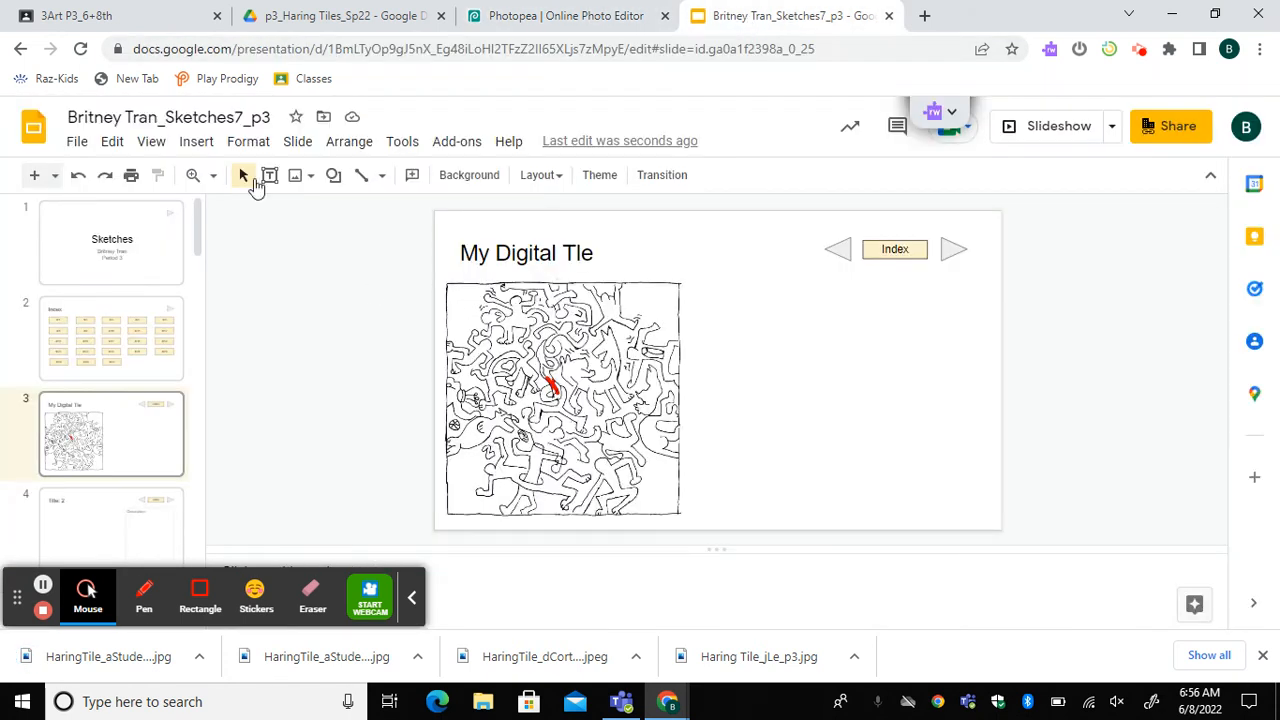
click(199, 142)
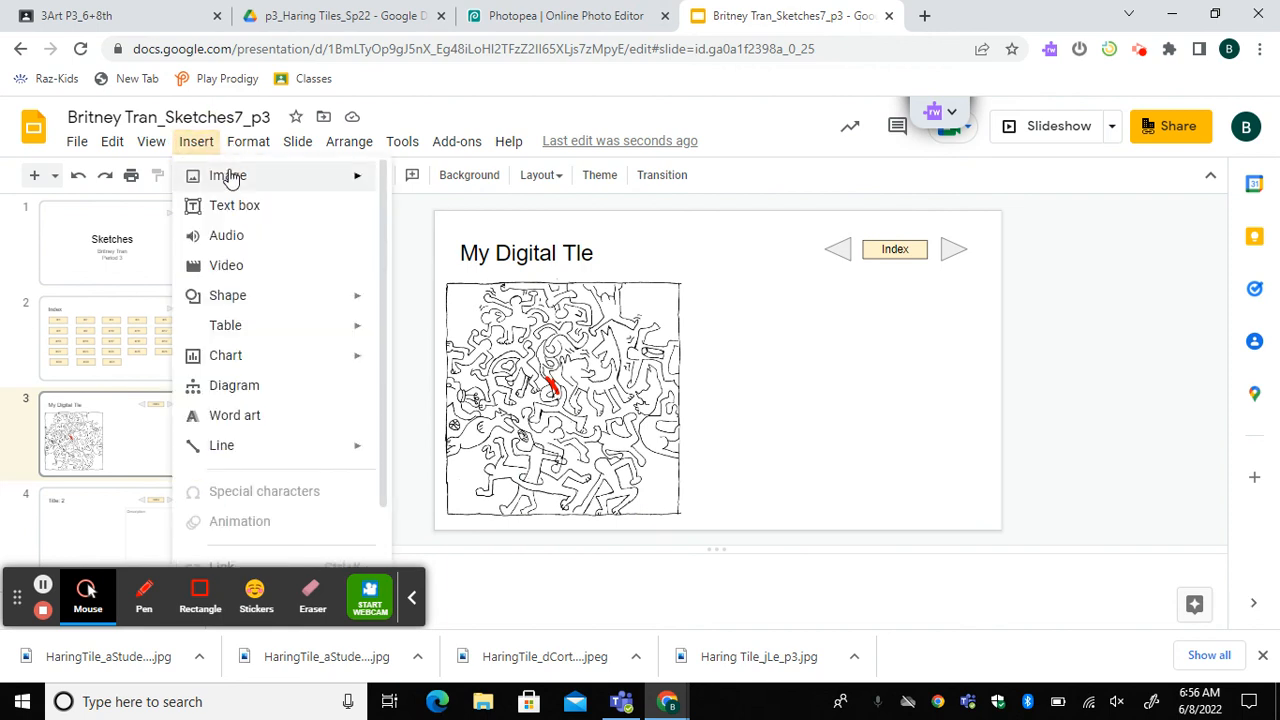
mouse_move(229, 176)
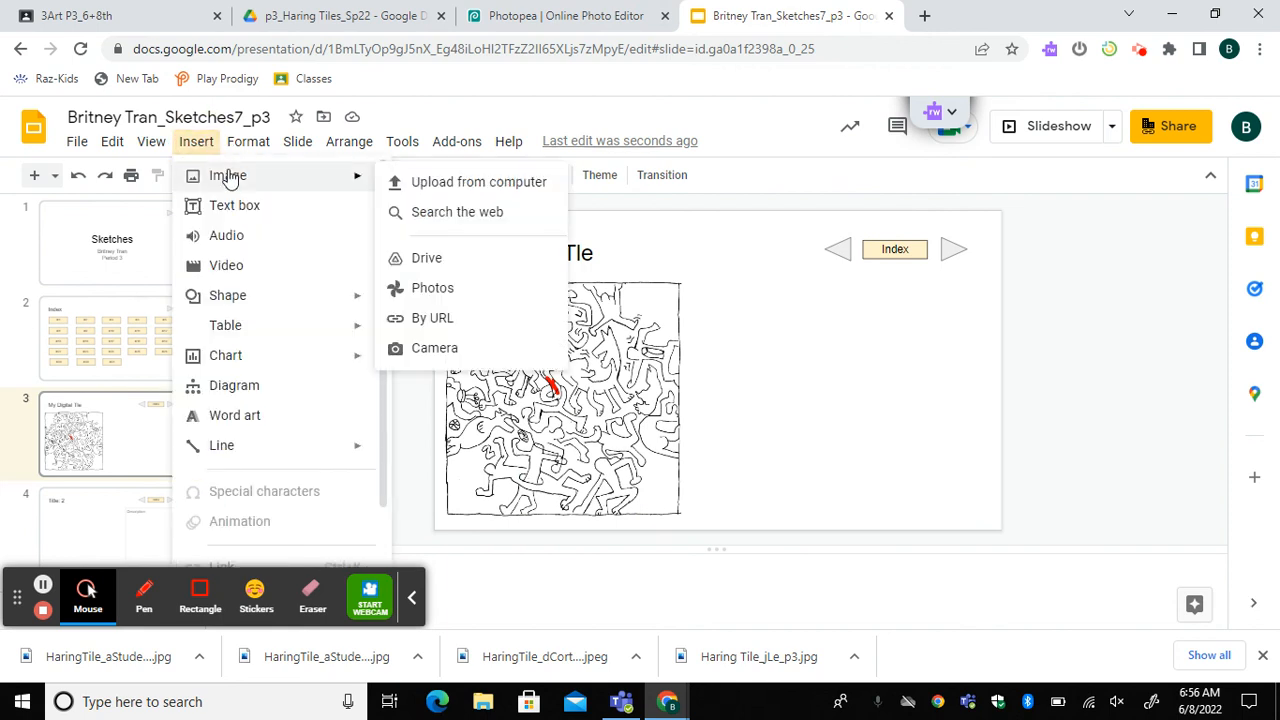
click(416, 188)
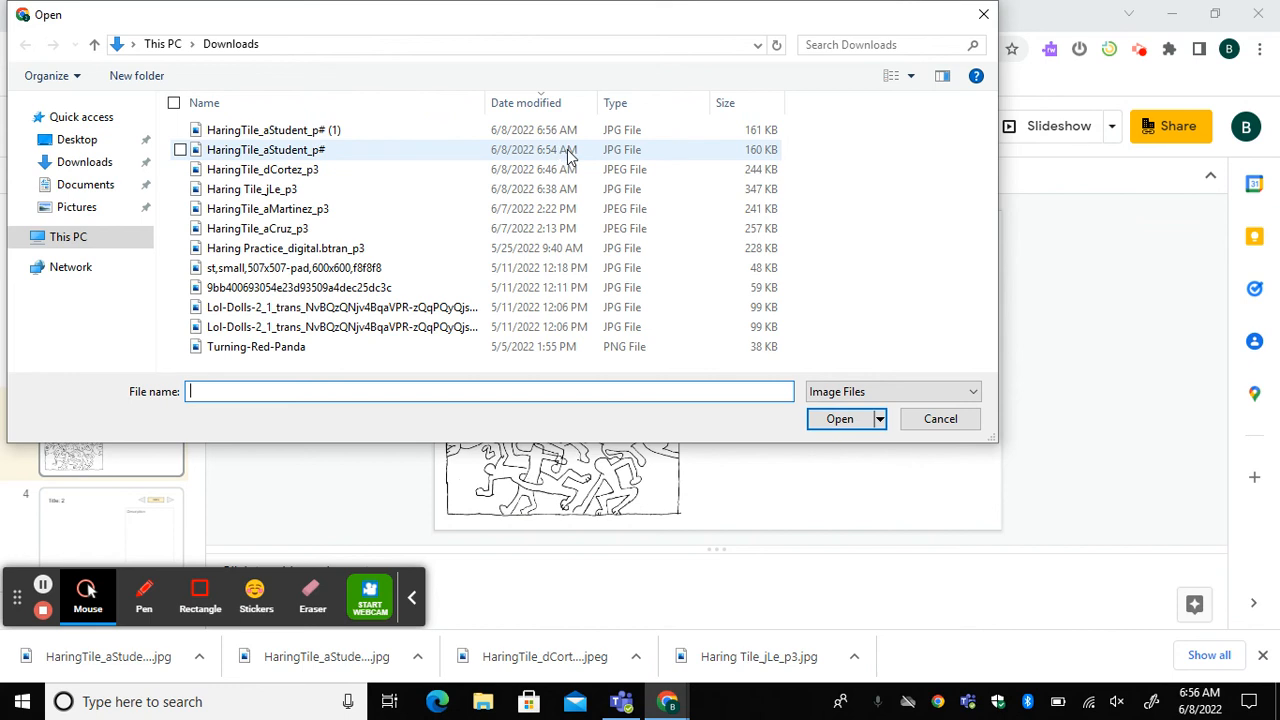
click(352, 133)
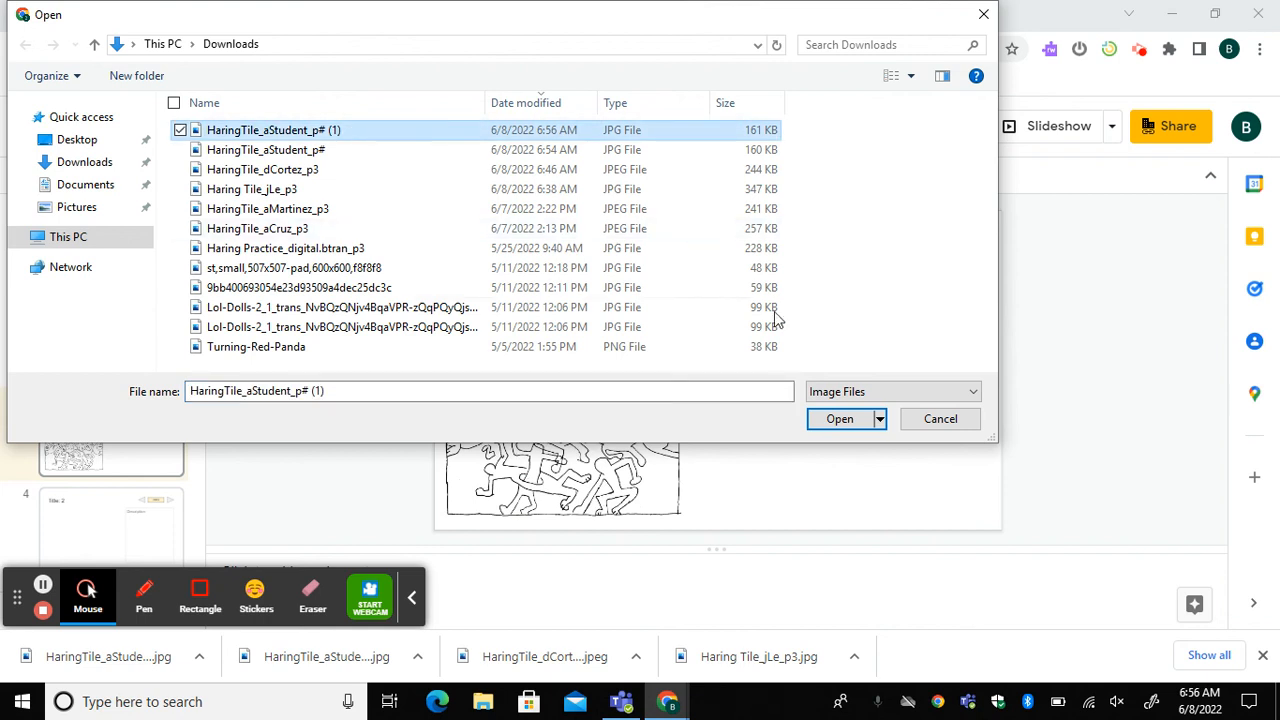
click(838, 420)
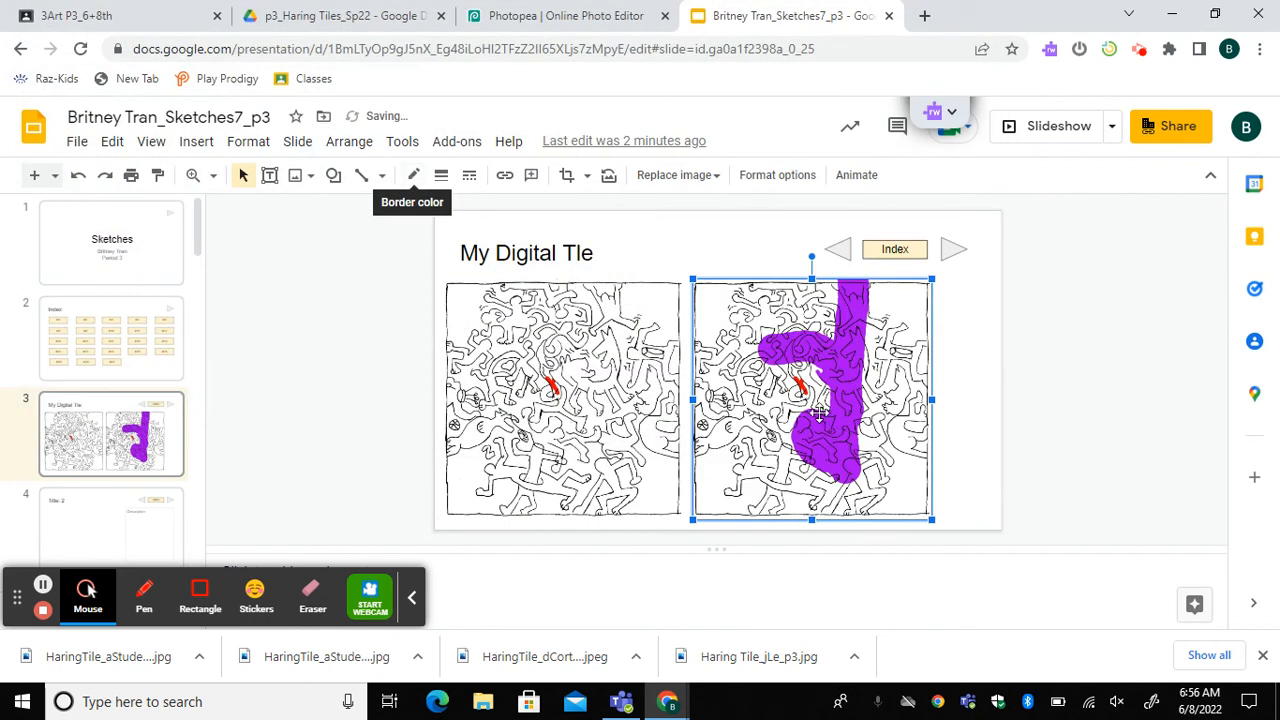
click(1040, 338)
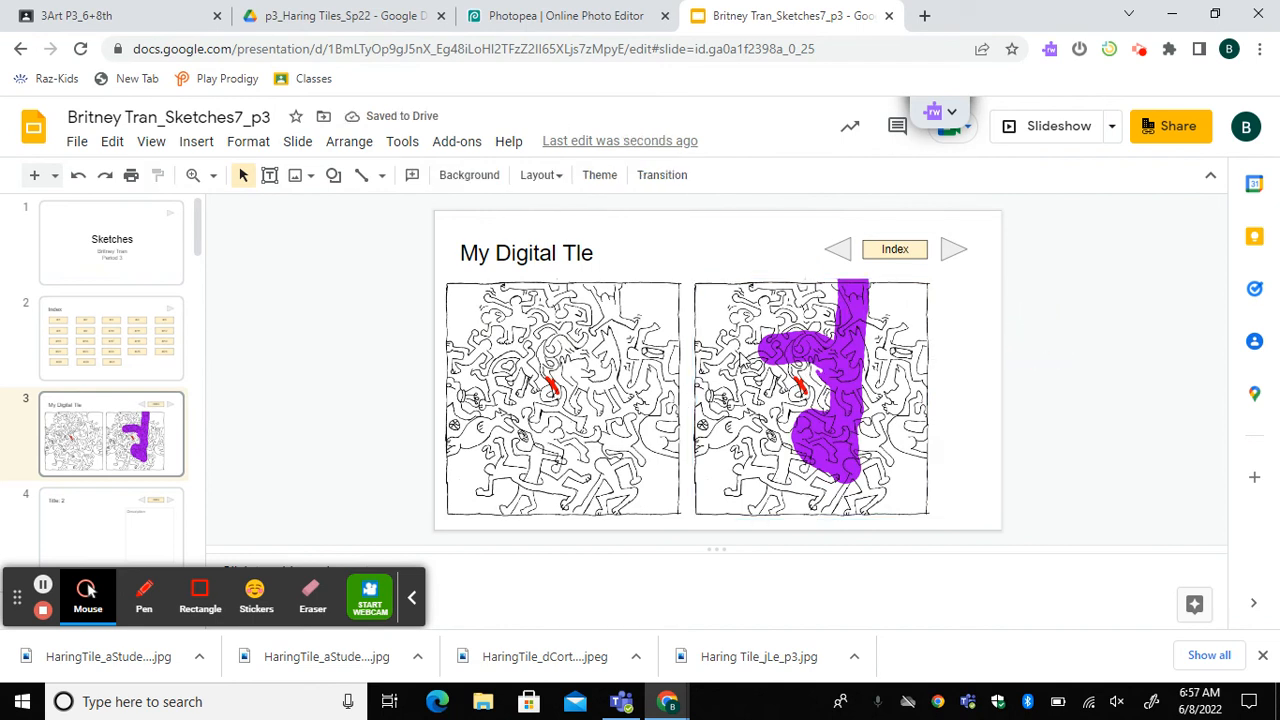
Step: Present slide 3 full screen to compare the two tile versions side by side, and return to editing
click(1022, 127)
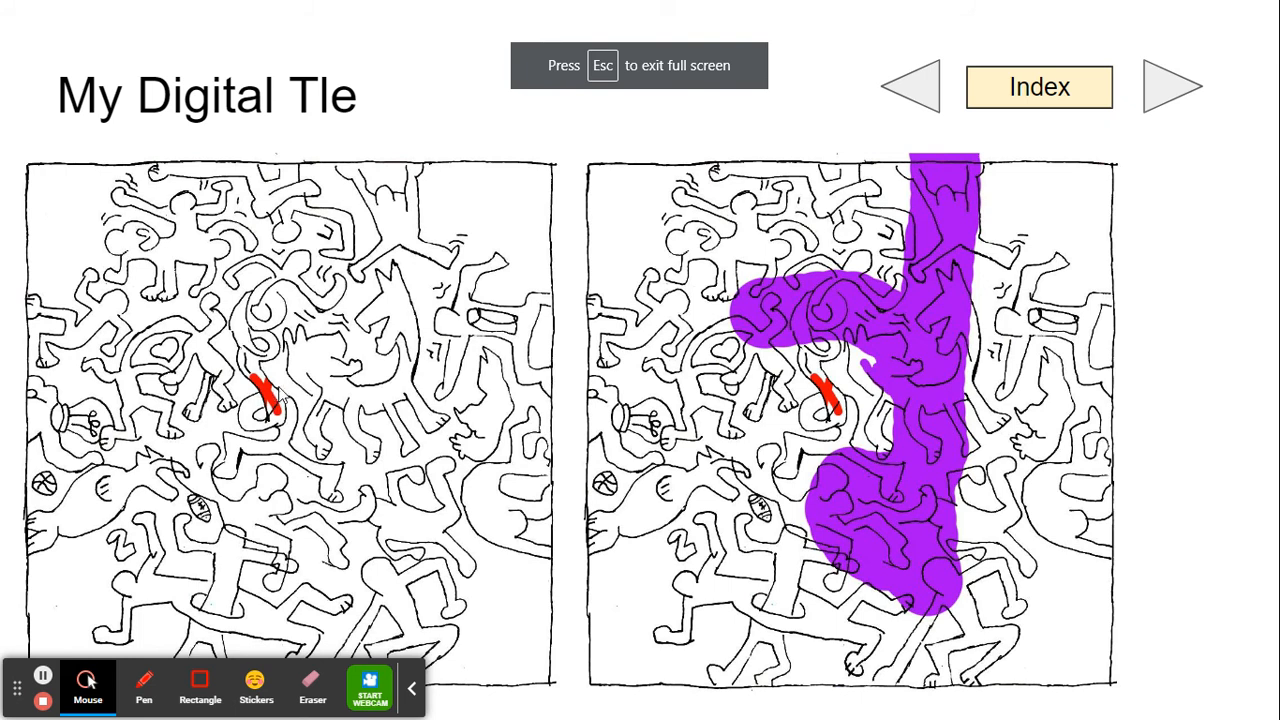
click(613, 397)
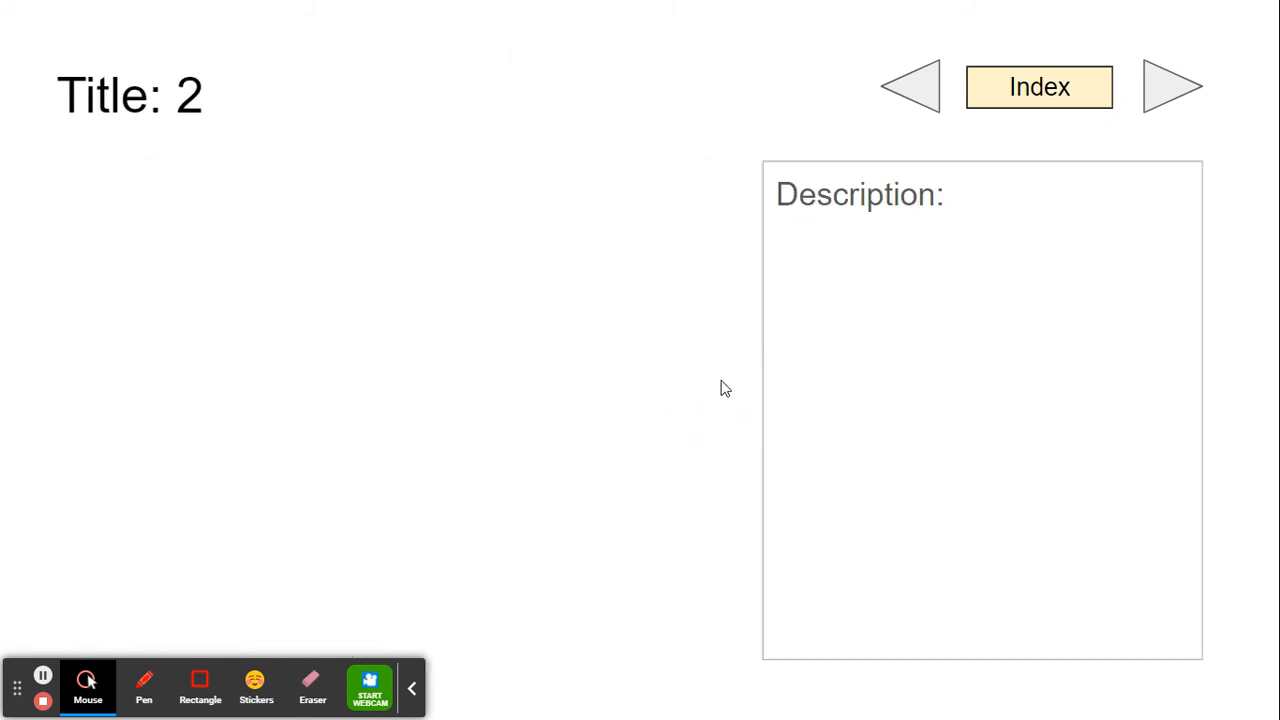
key(Left)
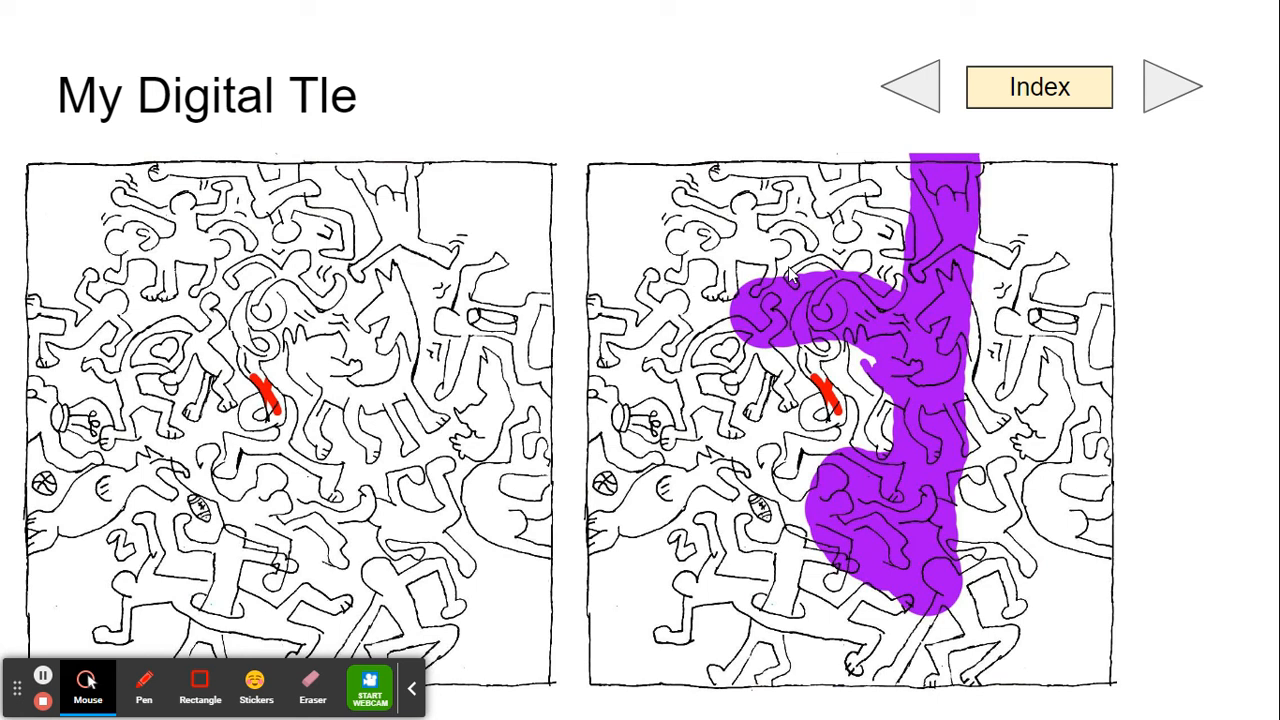
click(413, 688)
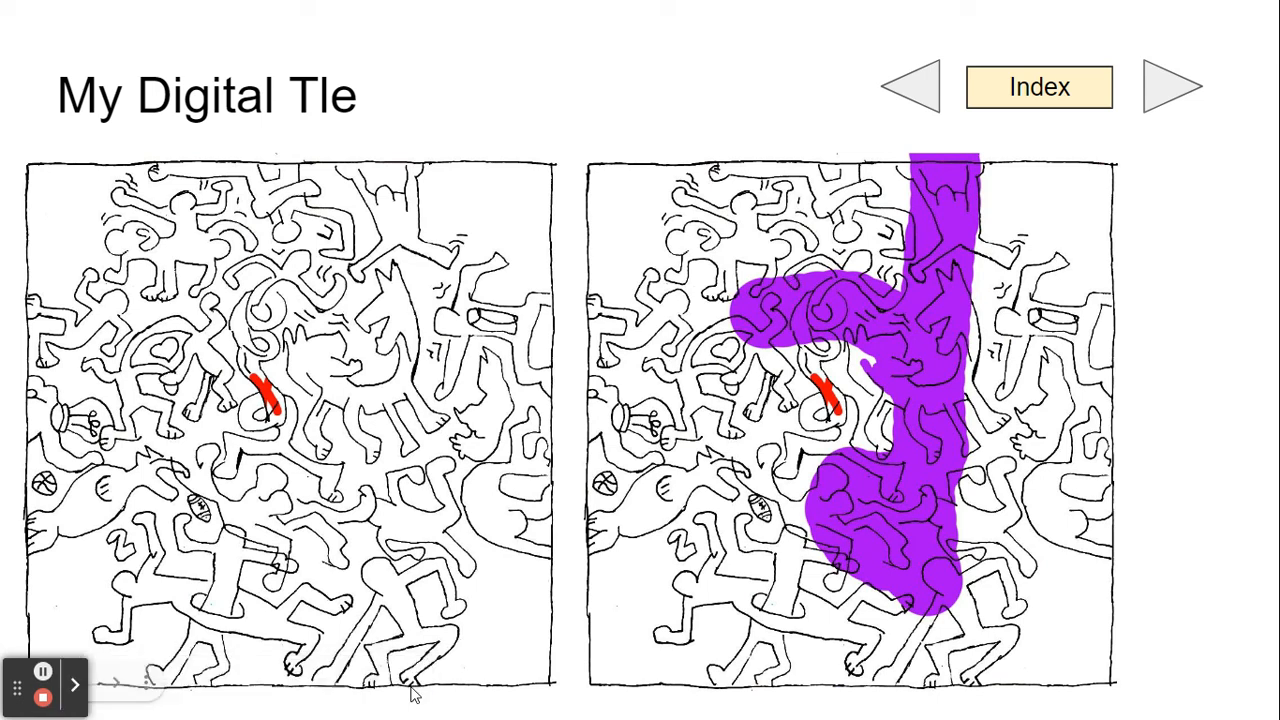
key(Escape)
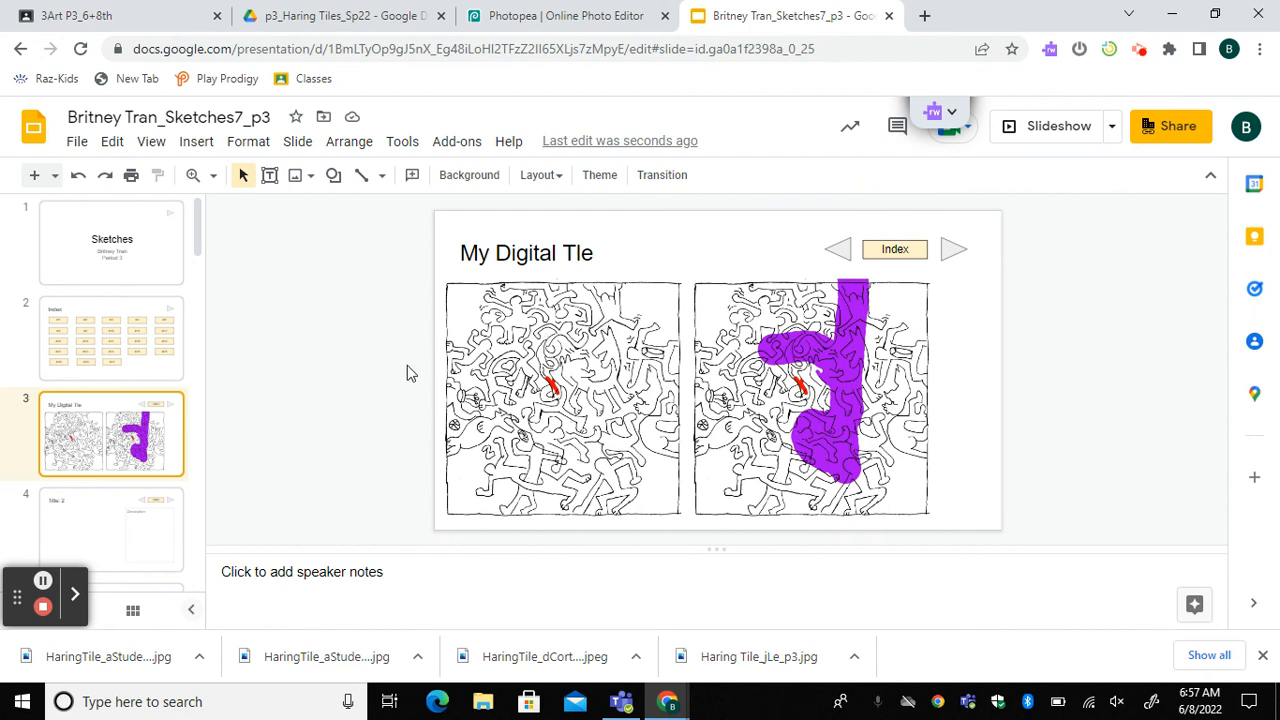
Step: Correct the misspelled word in slide 3's title and extend the title to "My Digital Tile: Day 1 & 2"
double_click(498, 253)
key(Right)
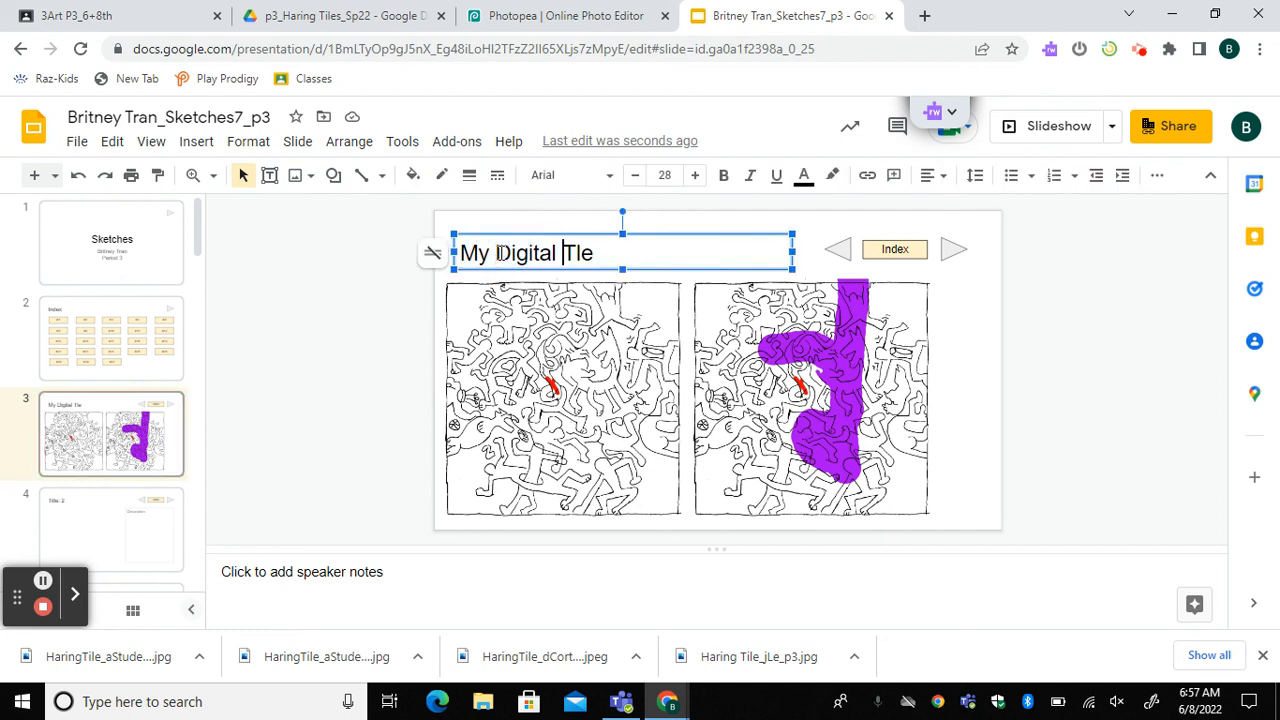
text(ile)
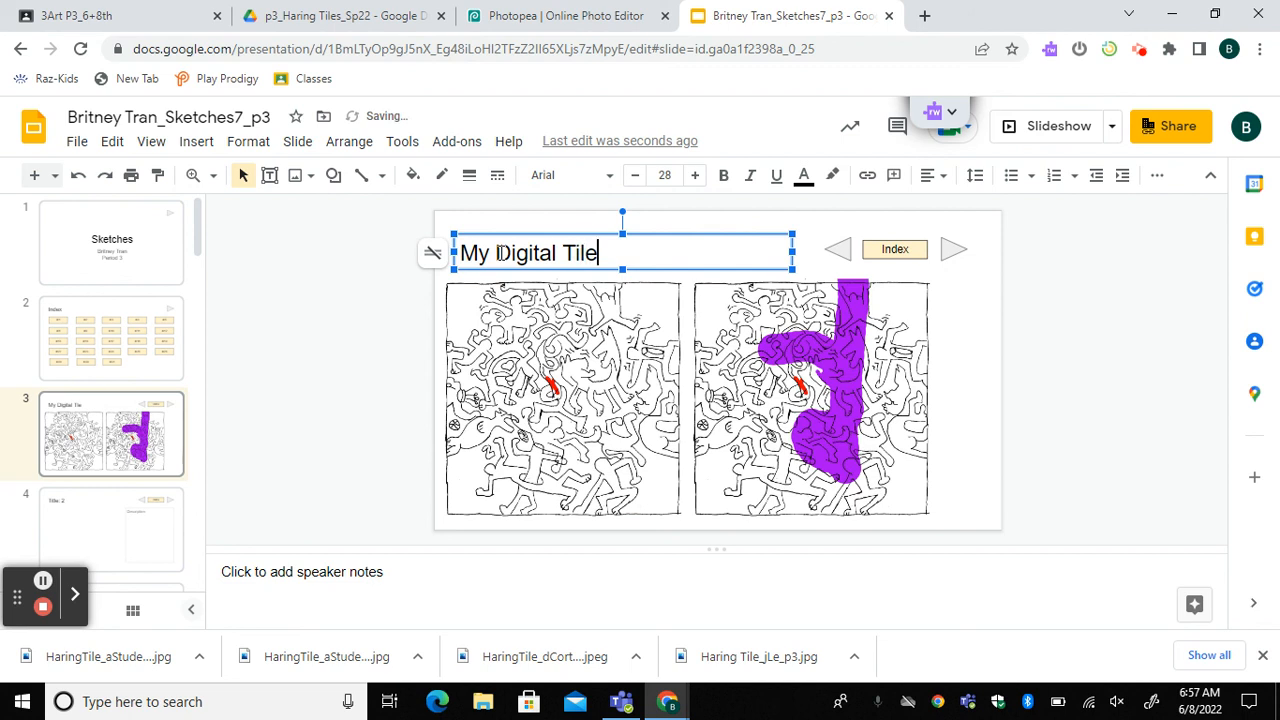
text(: Day 1 & )
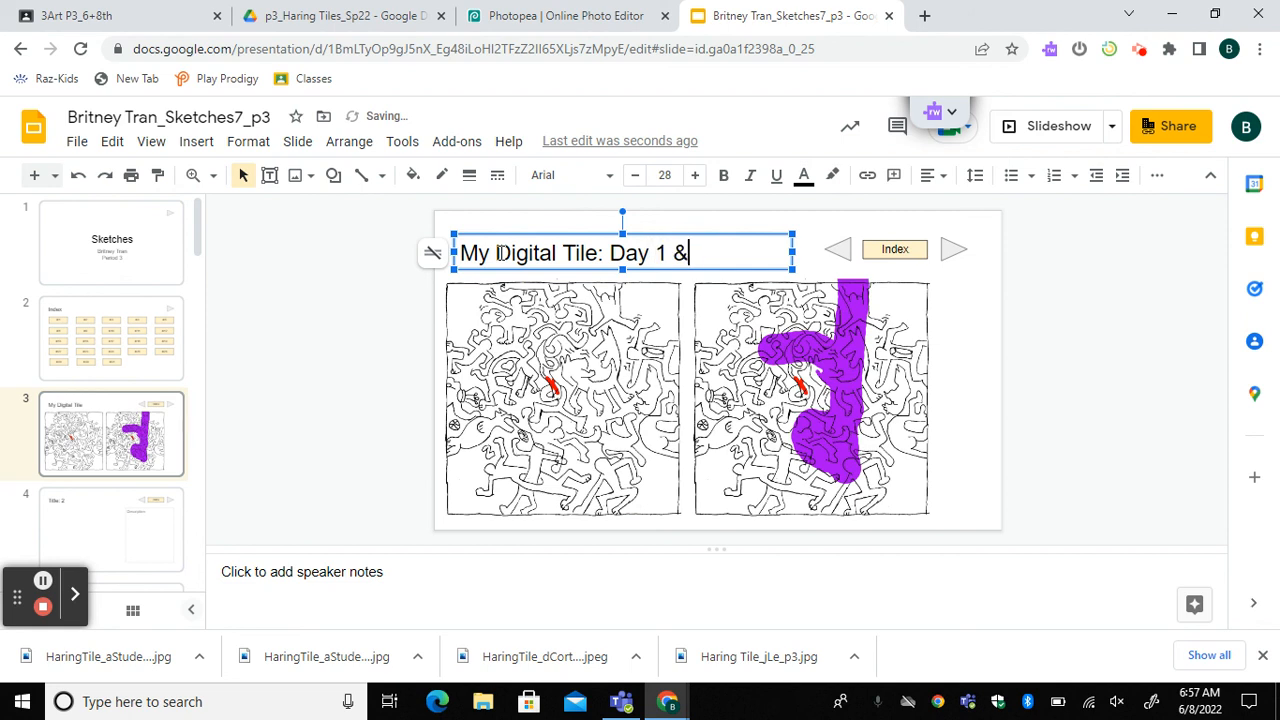
text(2)
double_click(624, 254)
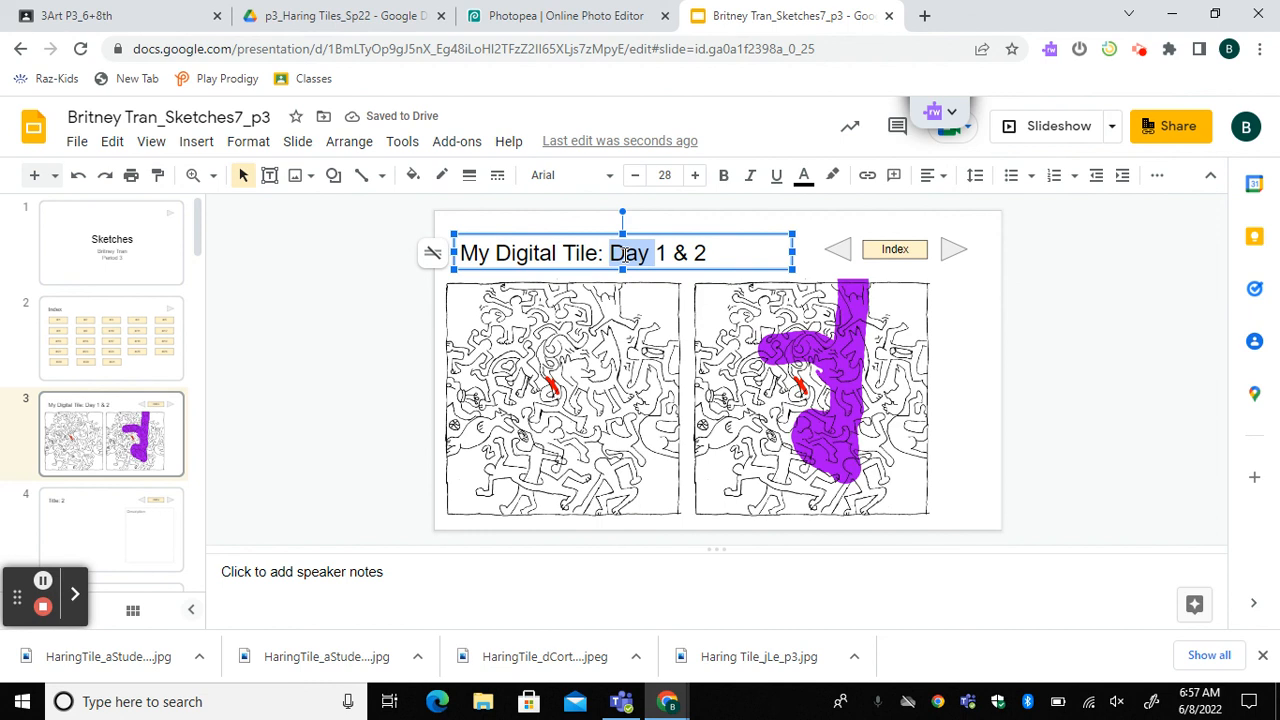